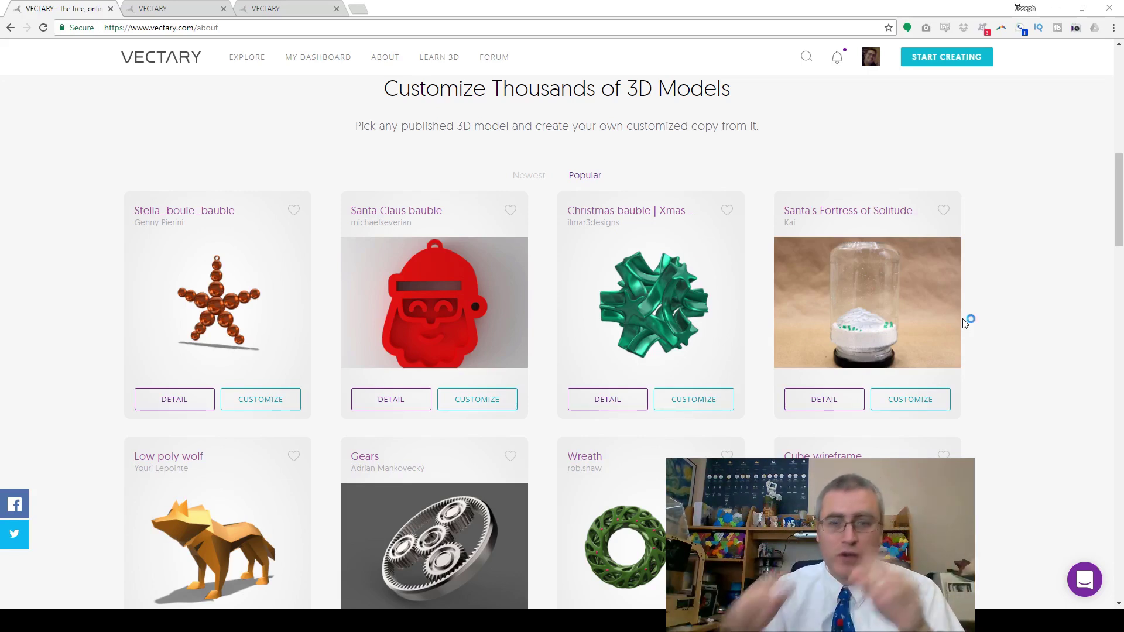
Open the empty Vectary project and examine its workspace grid in perspective view.
key("ctrl+Tab")
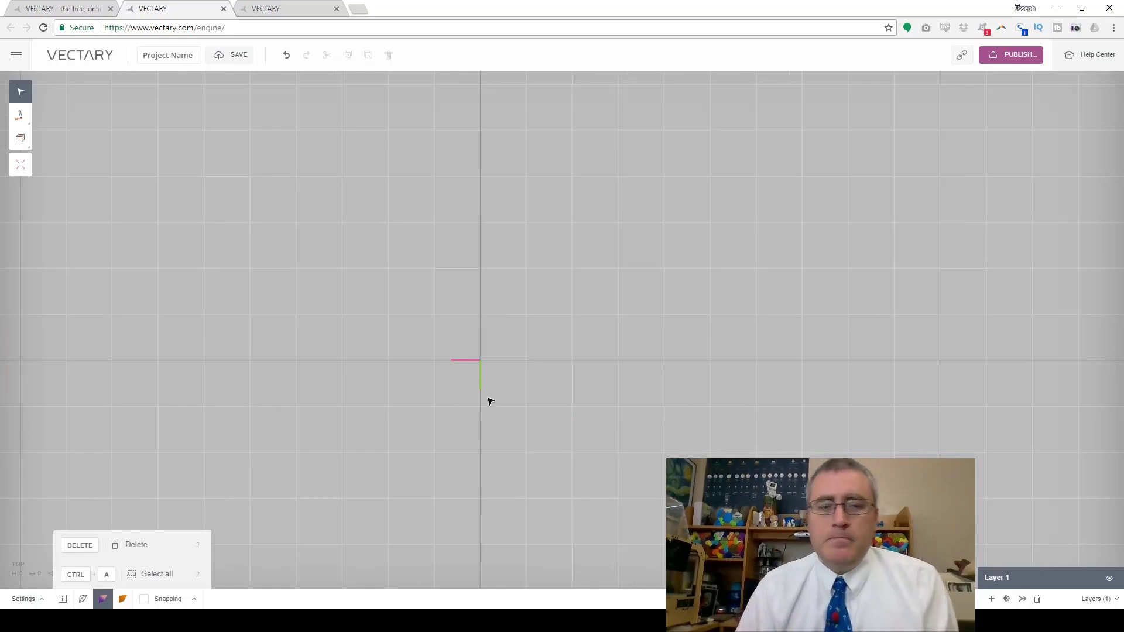
key("5")
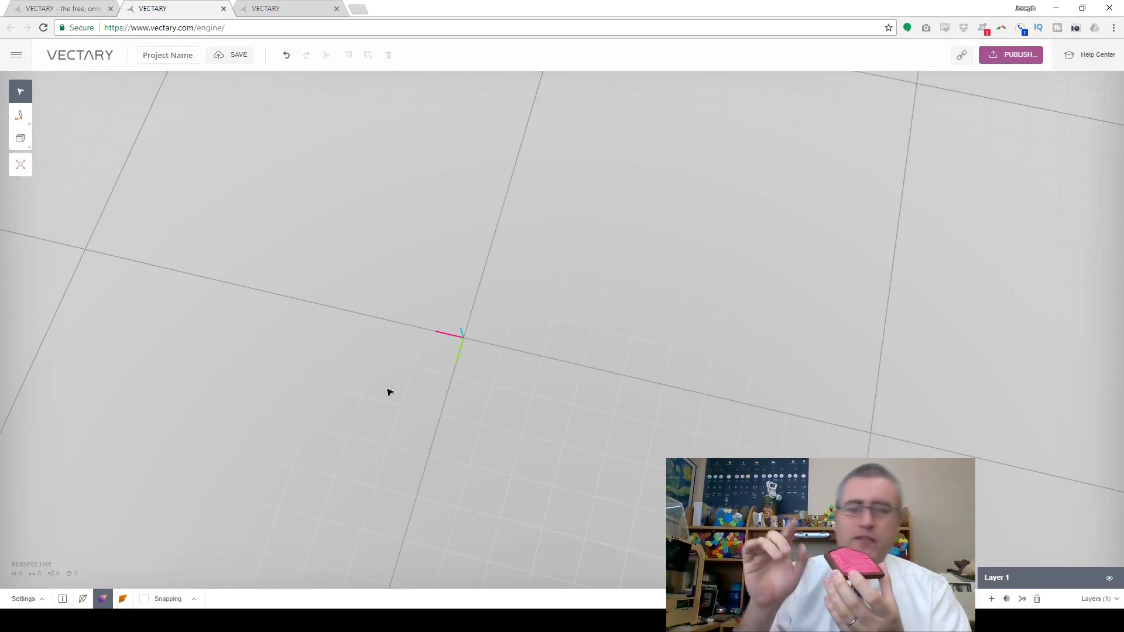
mouse_move(28, 128)
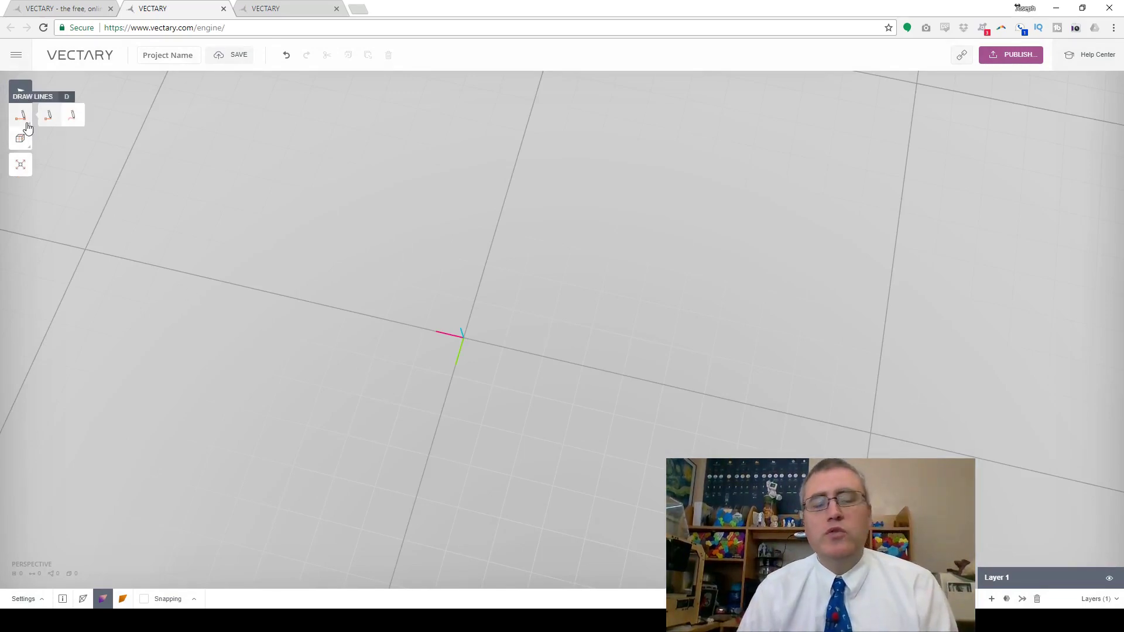
scroll(505, 326, "up", 5)
scroll(507, 339, "down", 4)
scroll(509, 340, "down", 2)
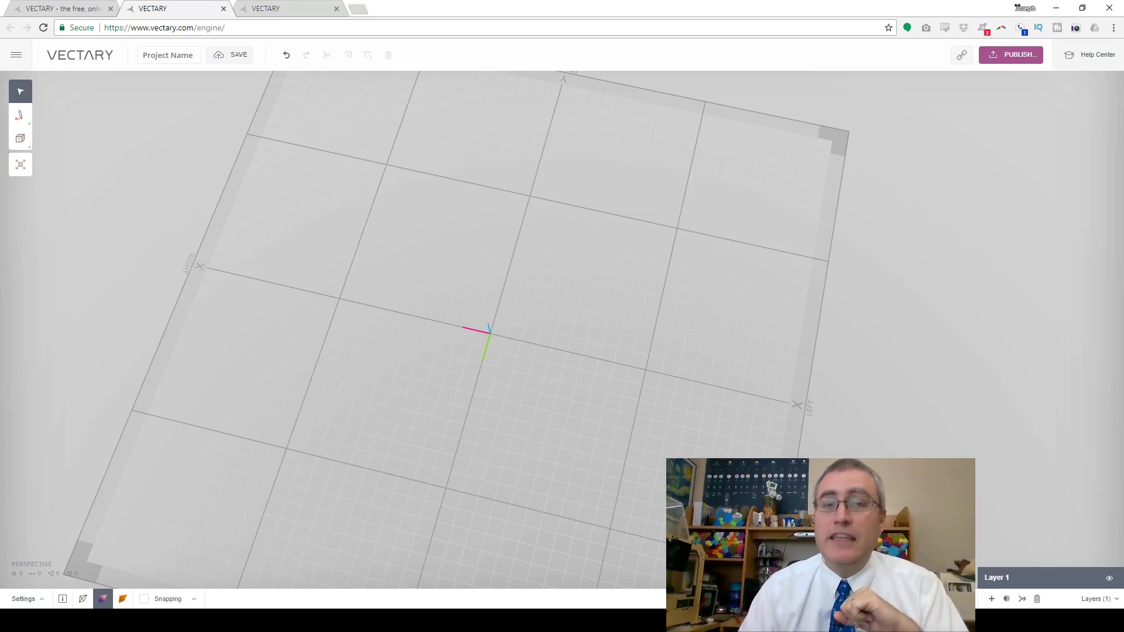
Switch to Inkscape and look over the imported photo of the wooden nativity puzzle.
left_click(445, 565)
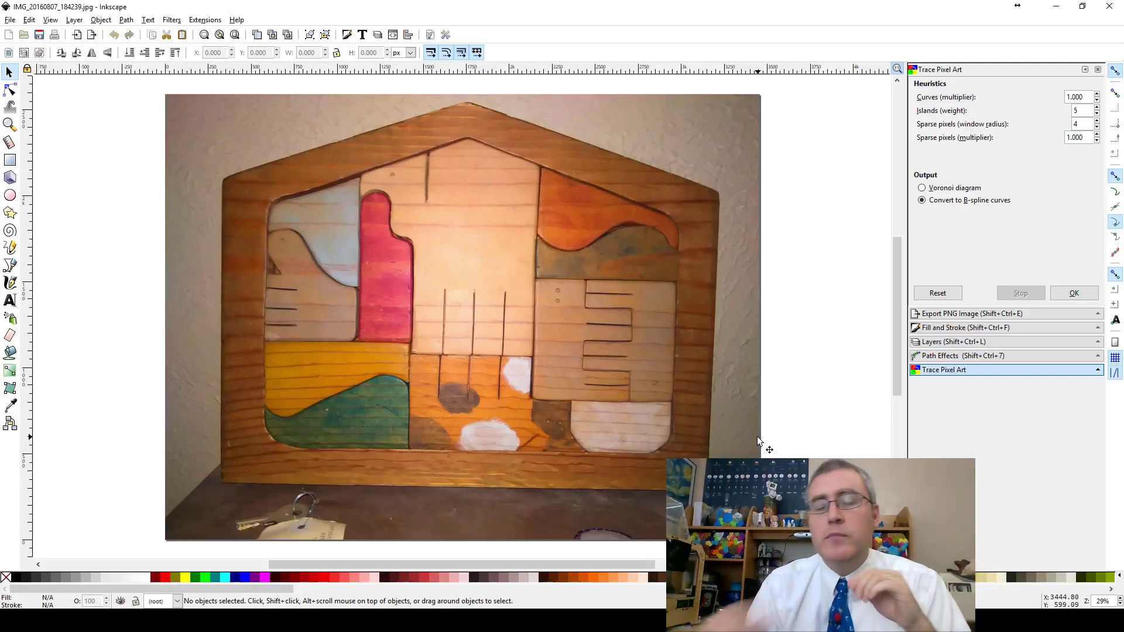
scroll(575, 388, "down", 4)
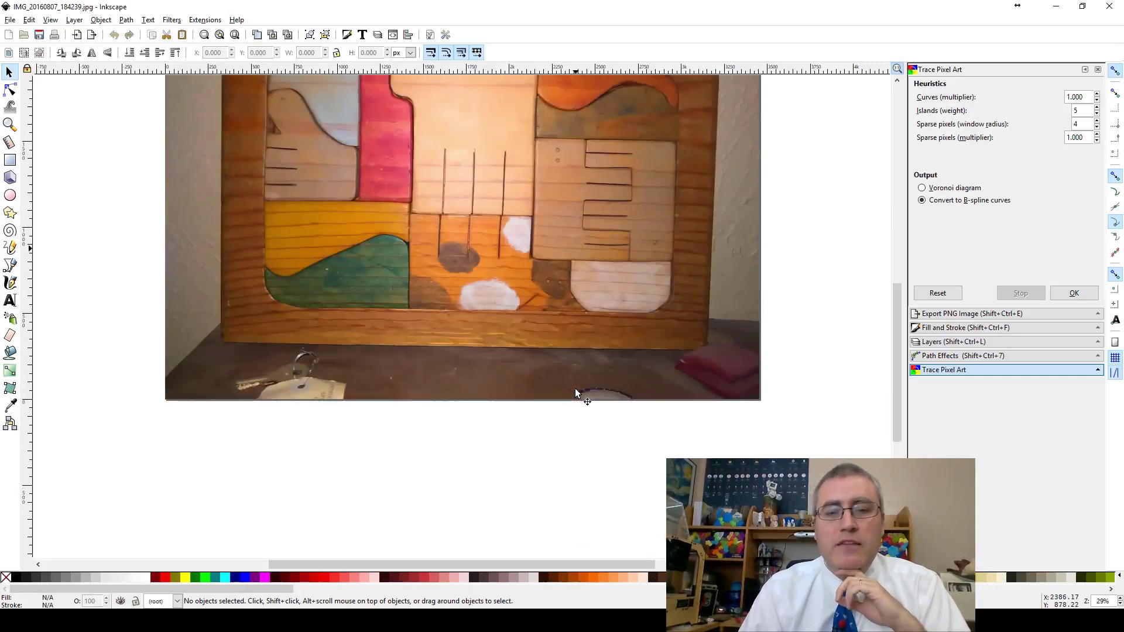
scroll(575, 389, "up", 2)
scroll(575, 388, "up", 2)
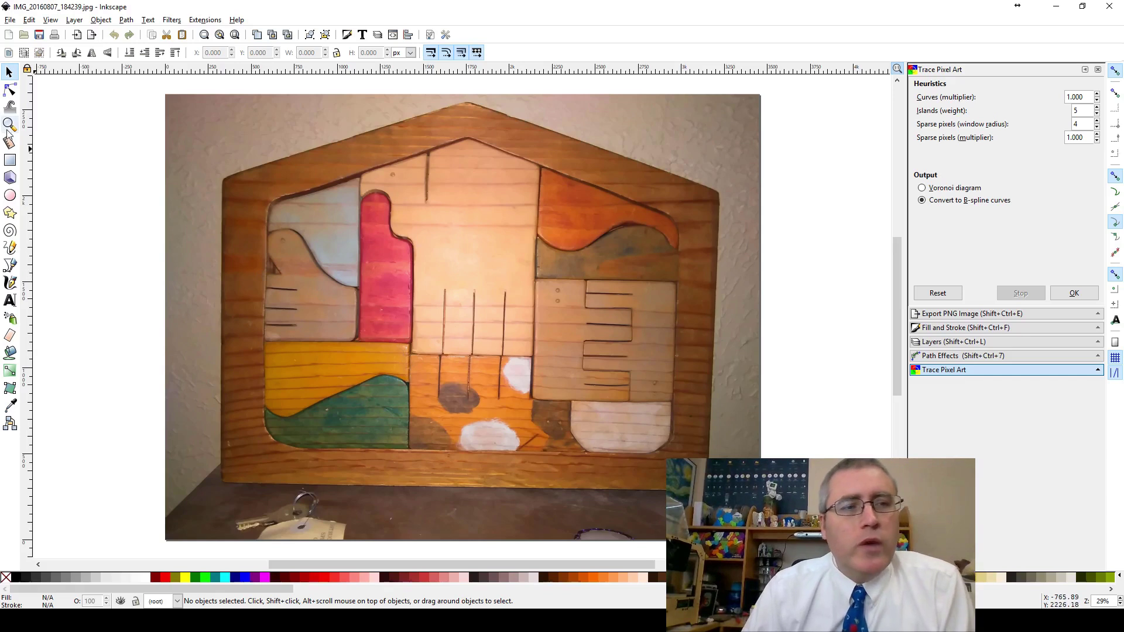
Trace the frame's inner opening as a closed five-cornered path with the Bezier tool, starting and ending at the roof peak.
left_click(11, 265)
left_click(467, 139)
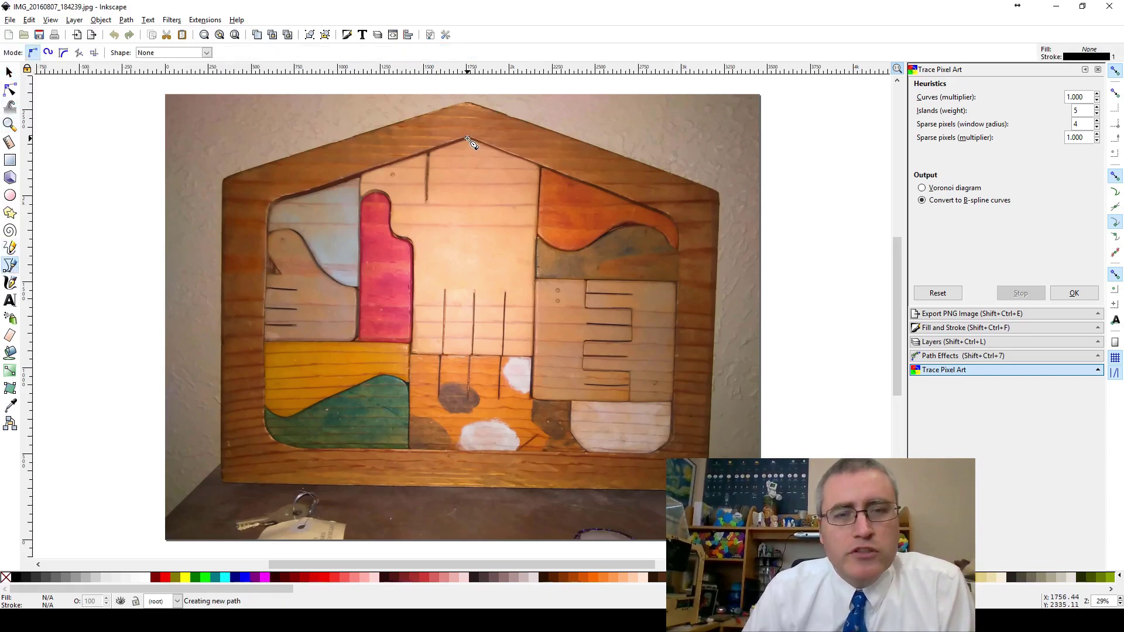
left_click(271, 202)
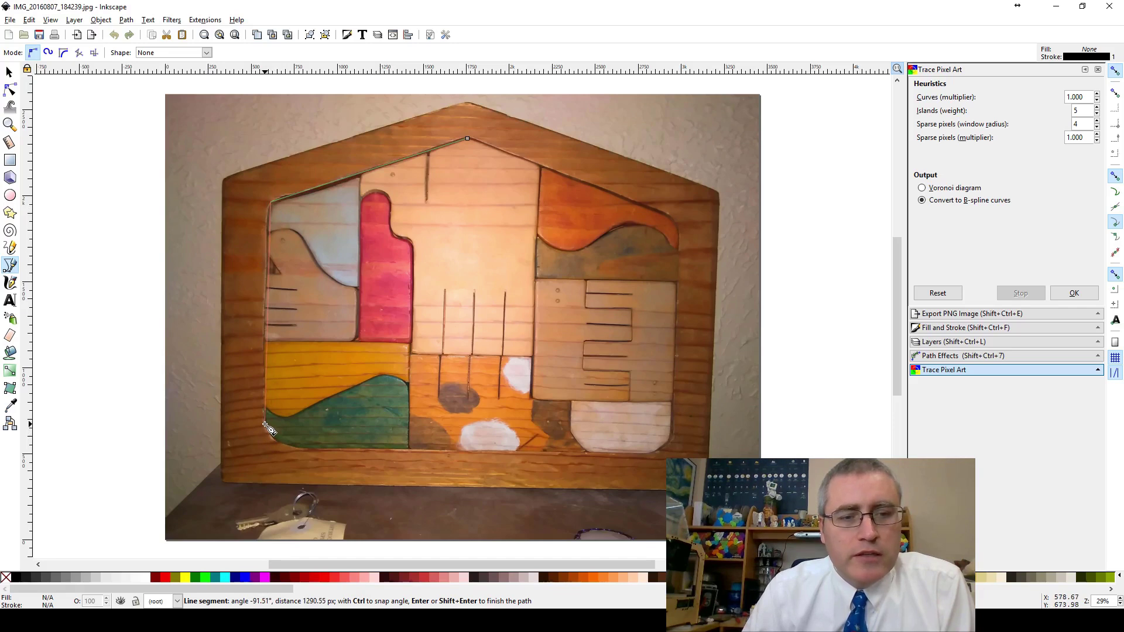
left_click(267, 444)
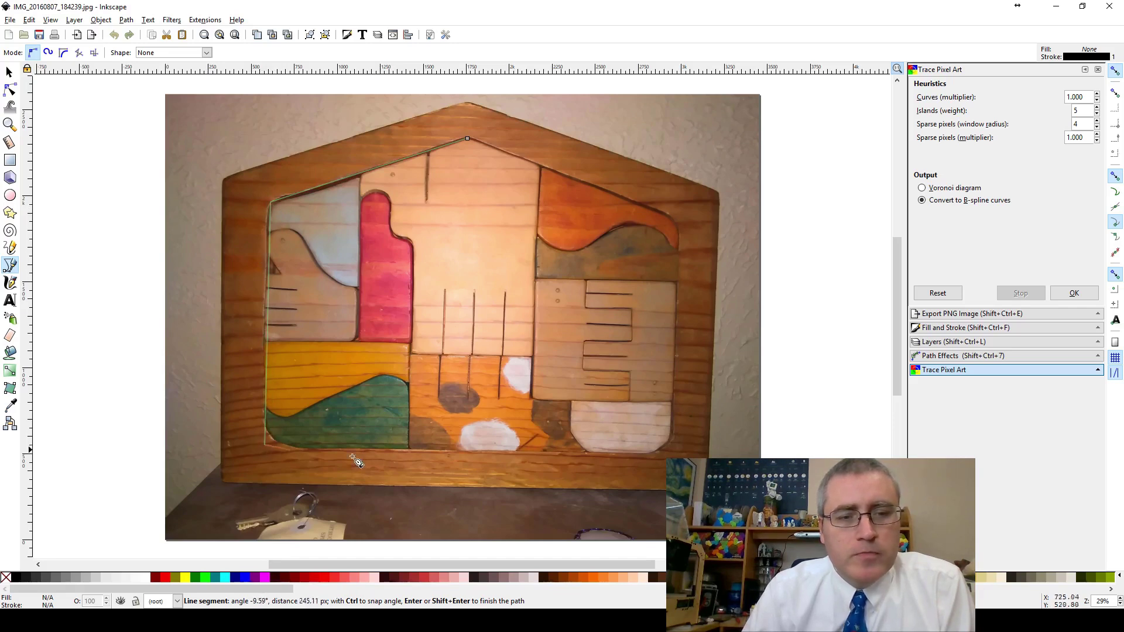
left_click(674, 455)
left_click(678, 220)
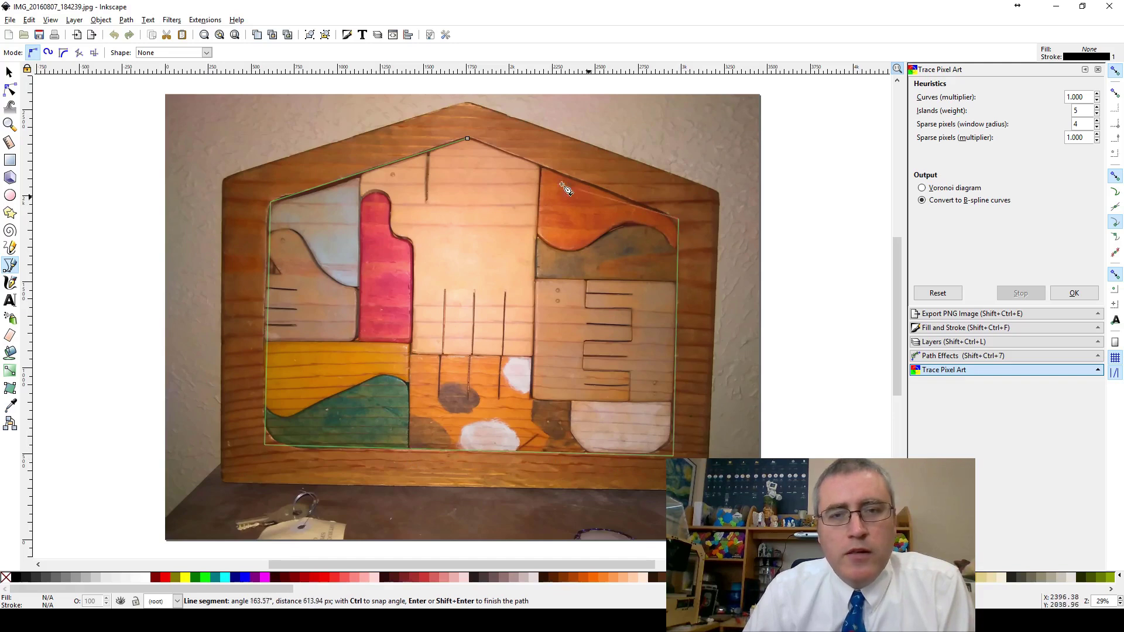
left_click(468, 140)
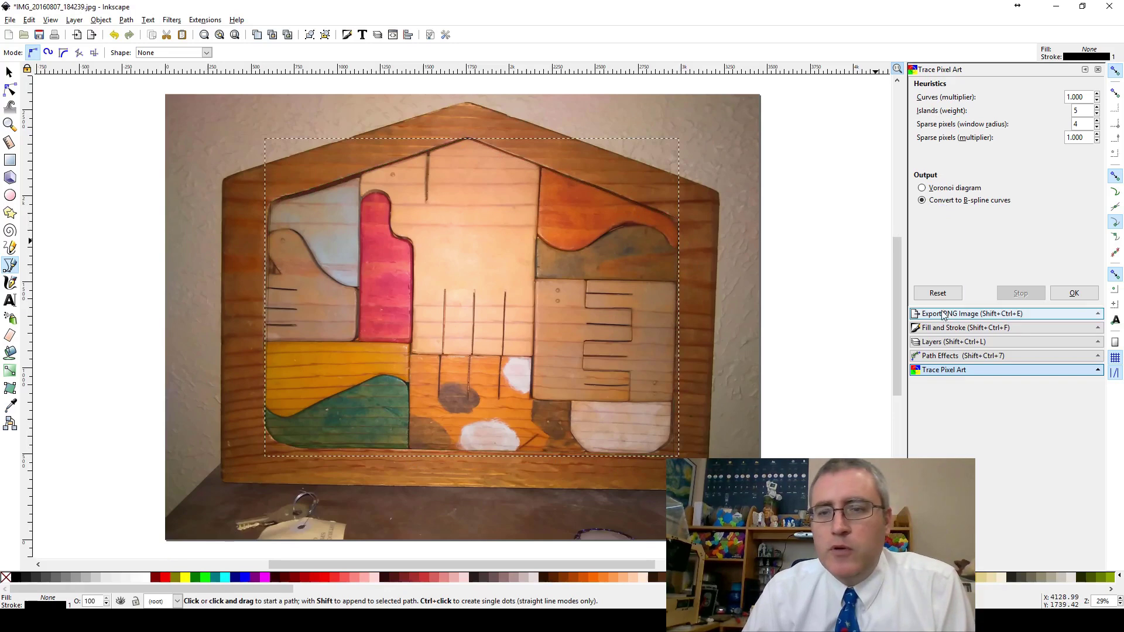
Set the stroke width of the traced house-shaped outline to 10 px.
left_click(948, 329)
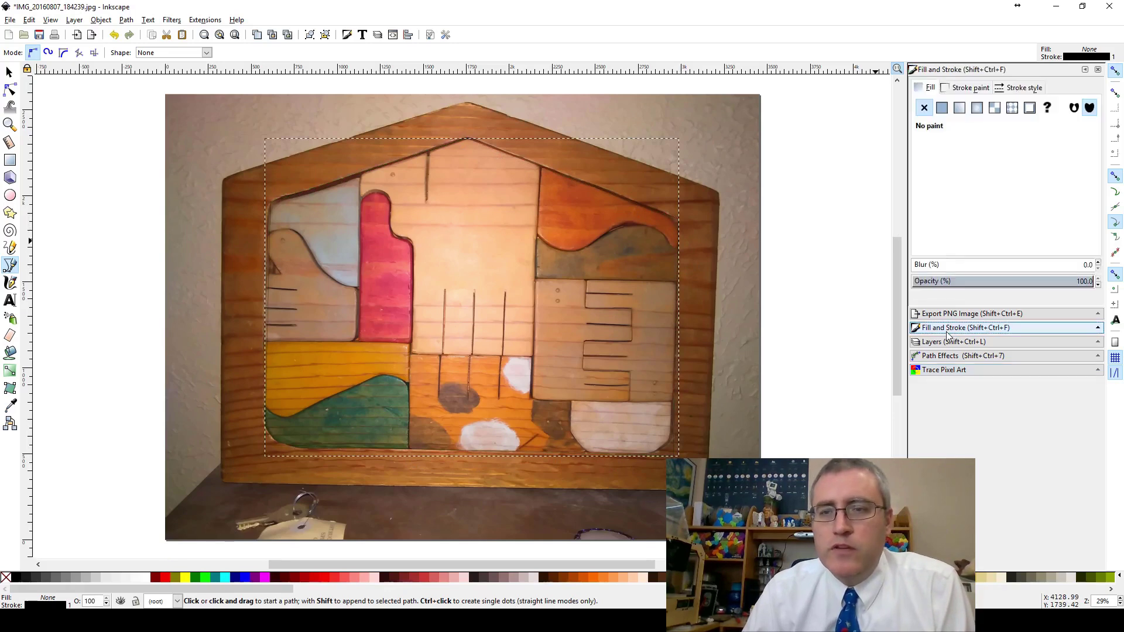
left_click(967, 89)
left_click(1013, 88)
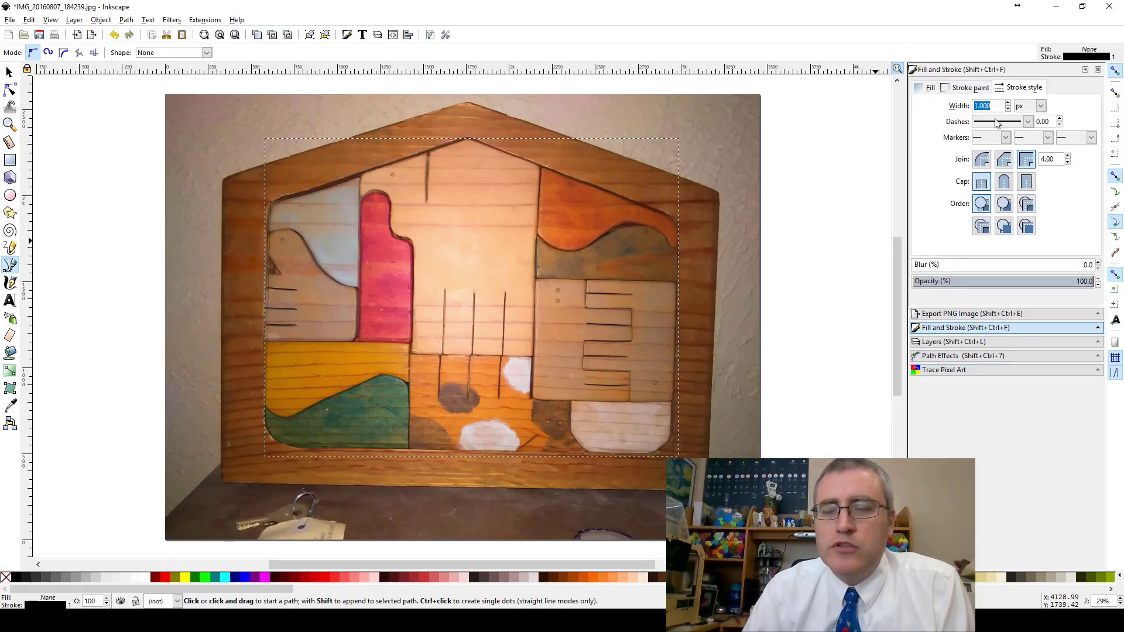
type("2")
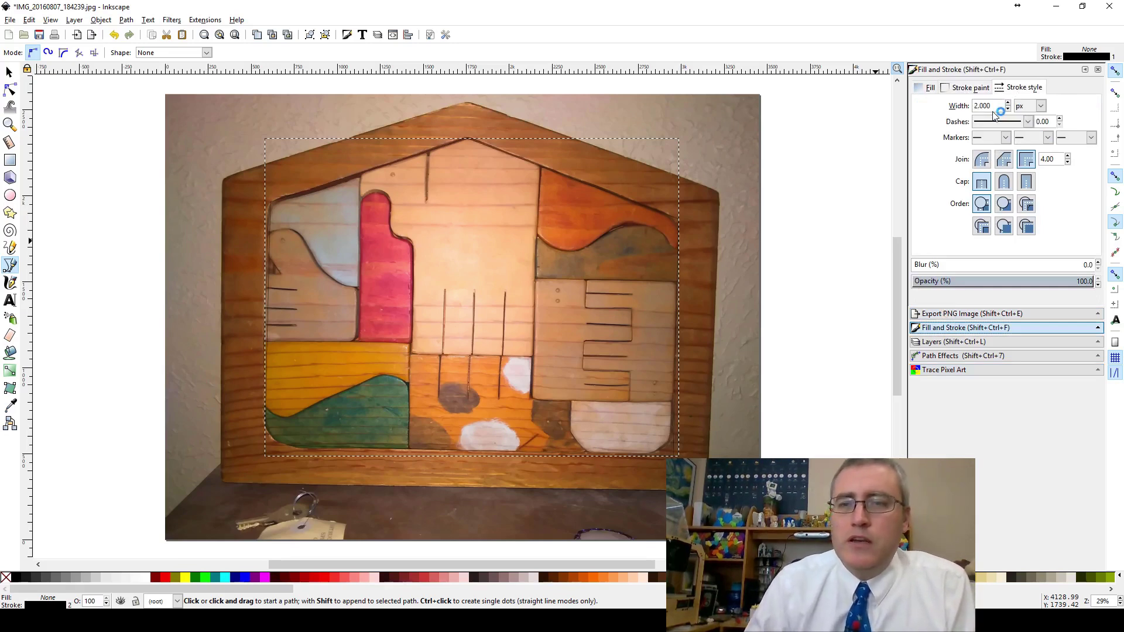
triple_click(983, 106)
type("5")
key("Return")
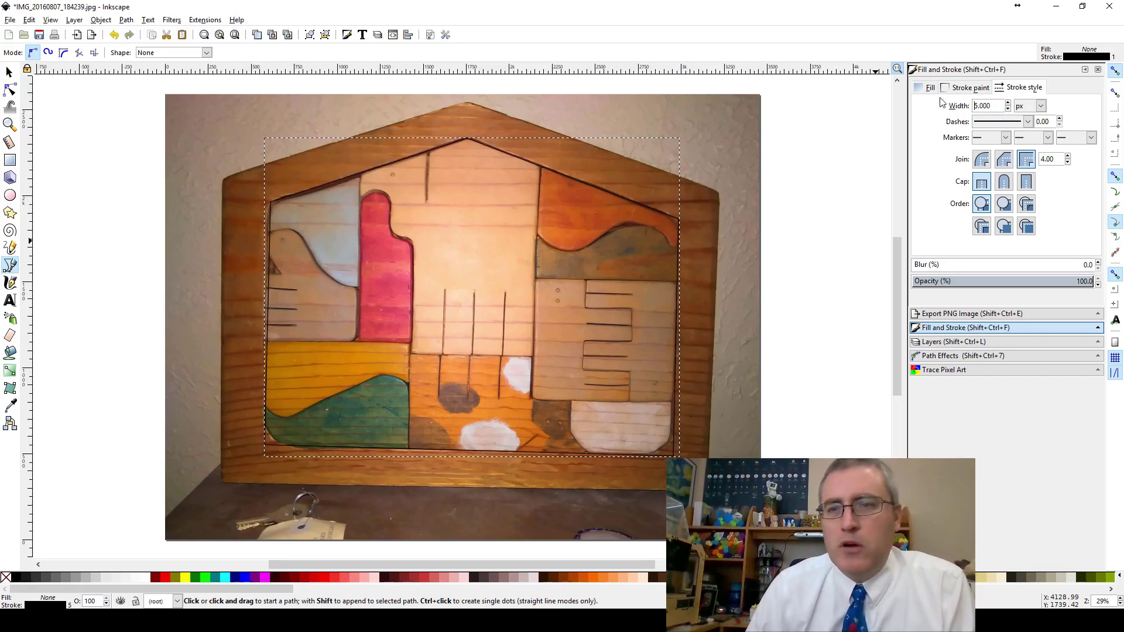
triple_click(995, 106)
type("10")
key("Return")
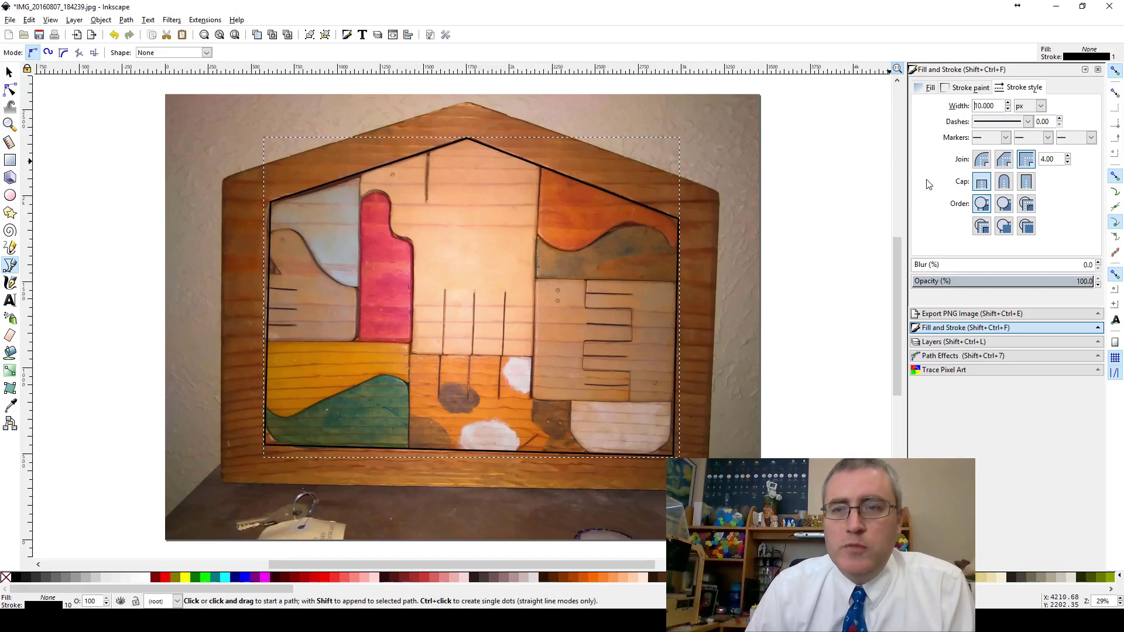
Try a white fill on the house-shaped outline and remove the fill again.
scroll(281, 205, "up", 5)
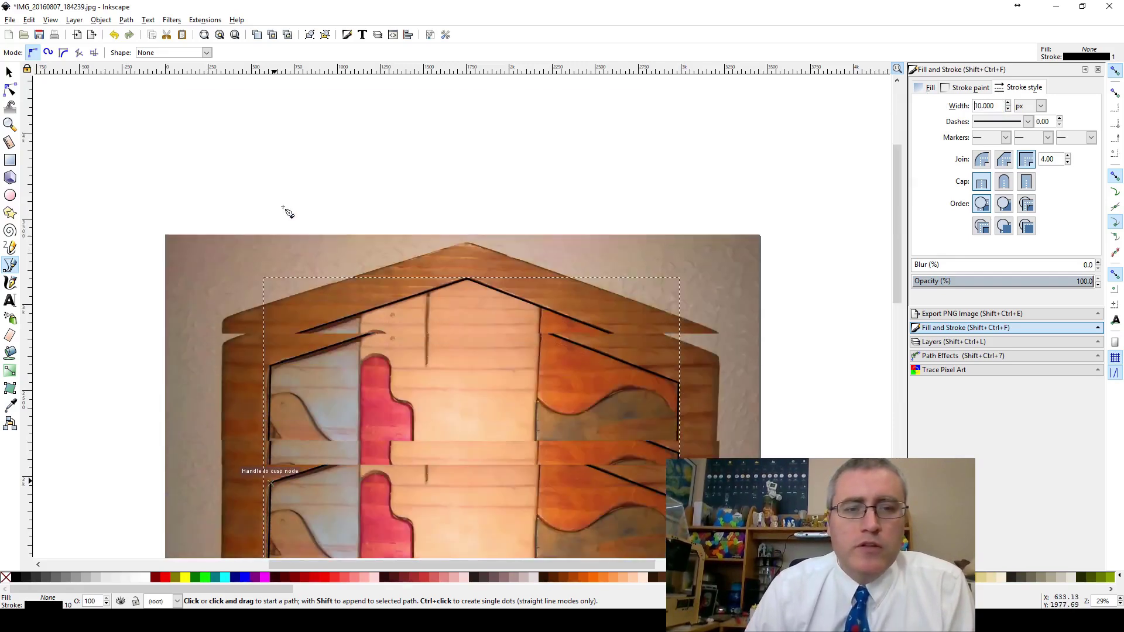
scroll(285, 212, "down", 4)
scroll(305, 239, "up", 2, "ctrl")
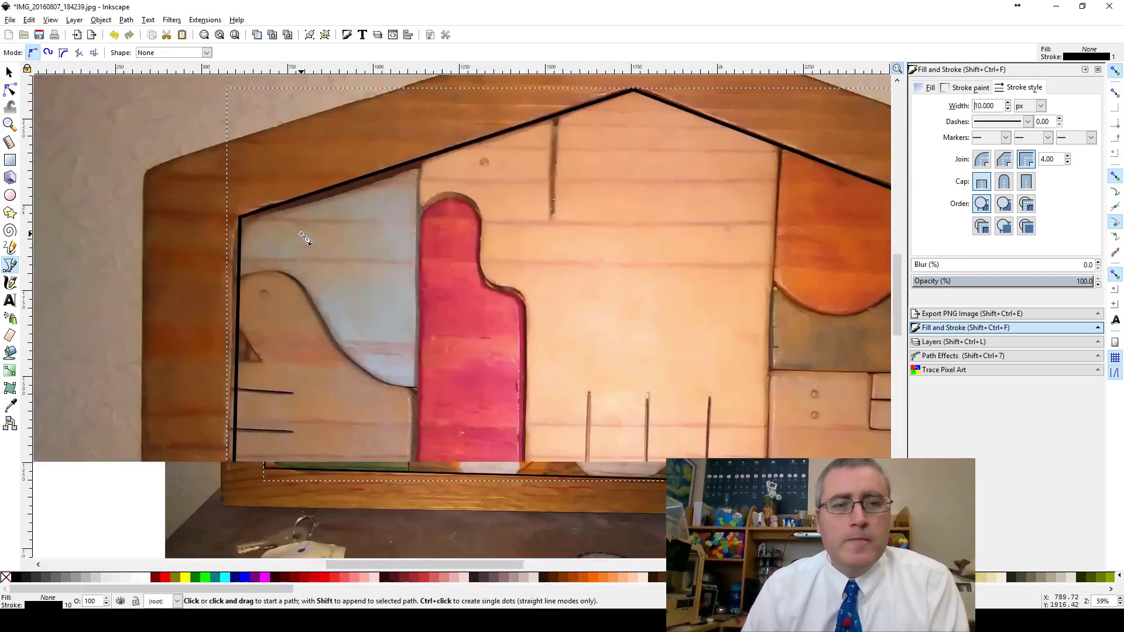
scroll(305, 239, "down", 1, "ctrl")
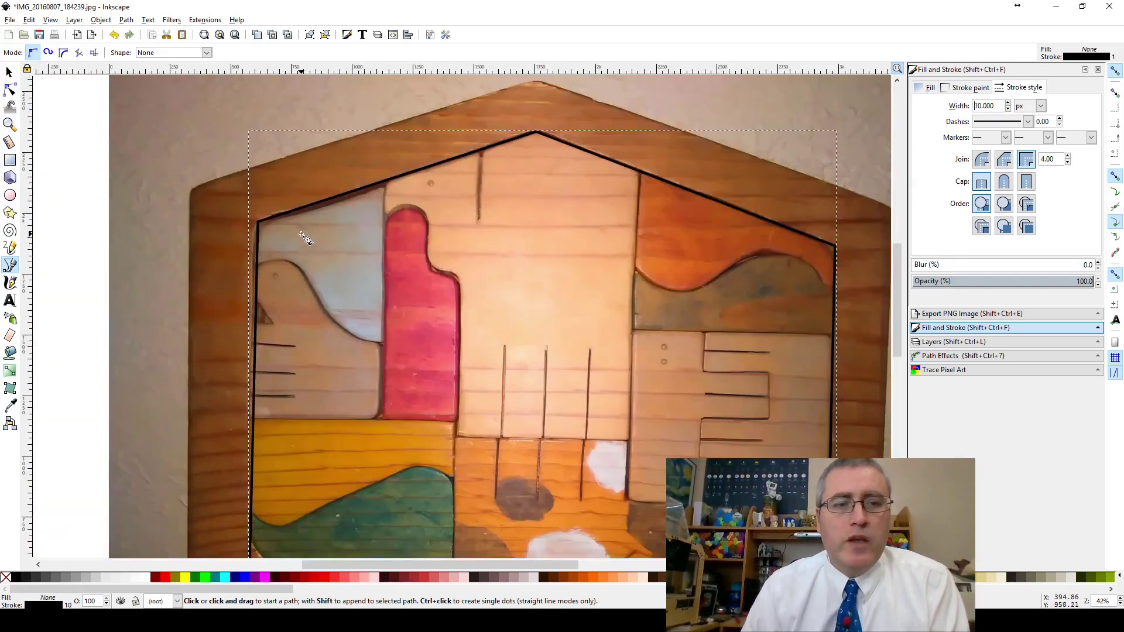
left_click(147, 581)
scroll(221, 527, "down", 2)
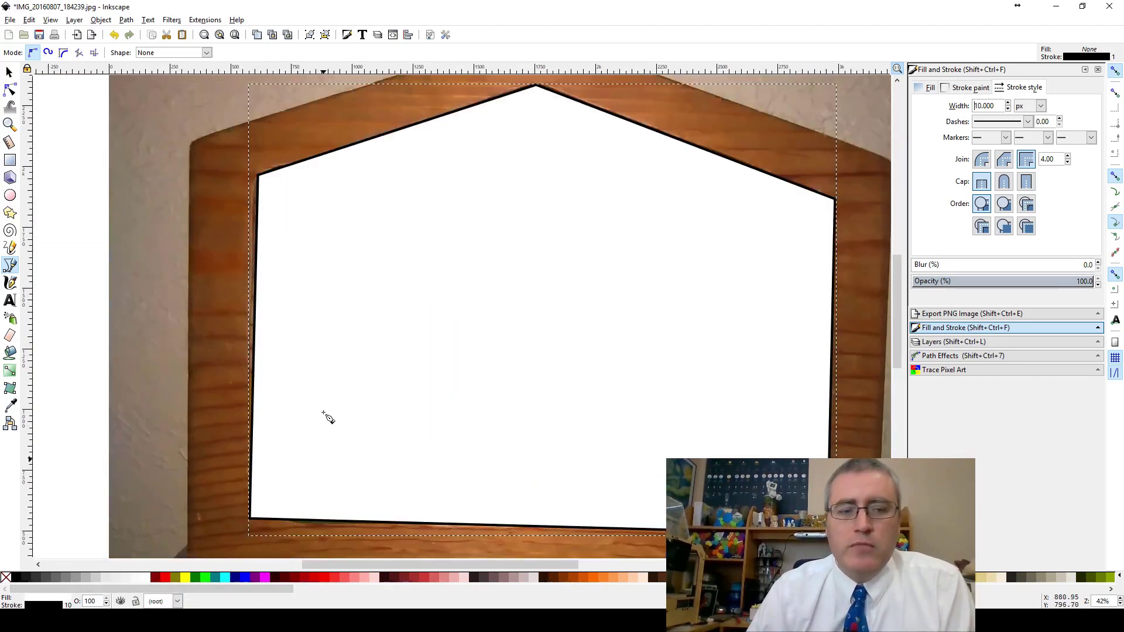
left_click(7, 579)
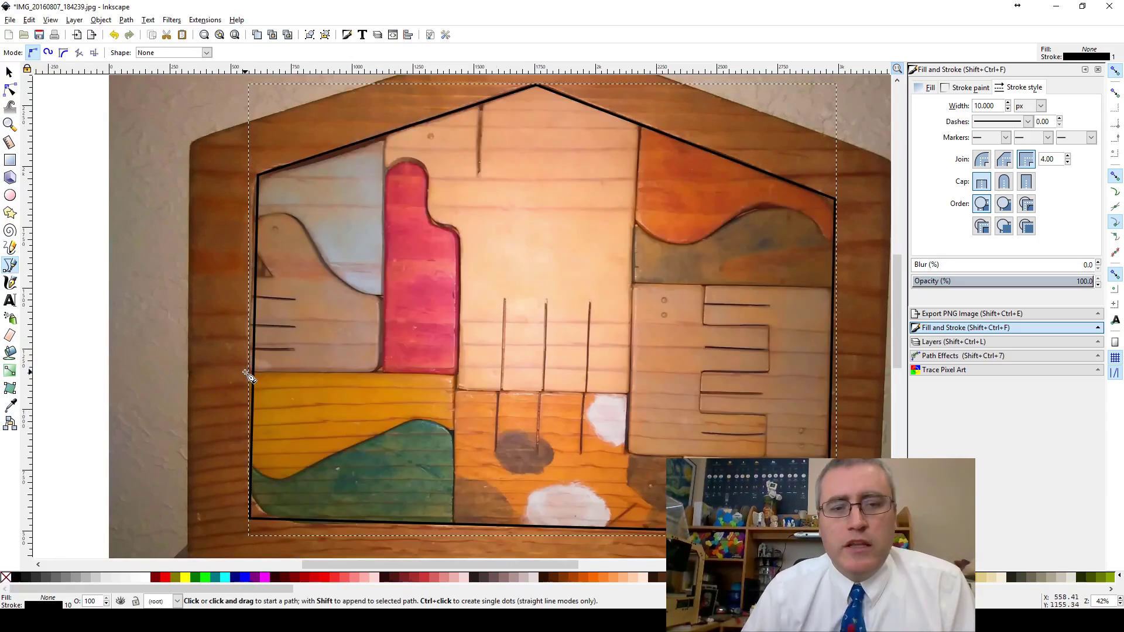
Trace an open path from the frame's bottom edge up the red piece's right side and around its rounded top, with a 10 px stroke.
left_click(455, 528)
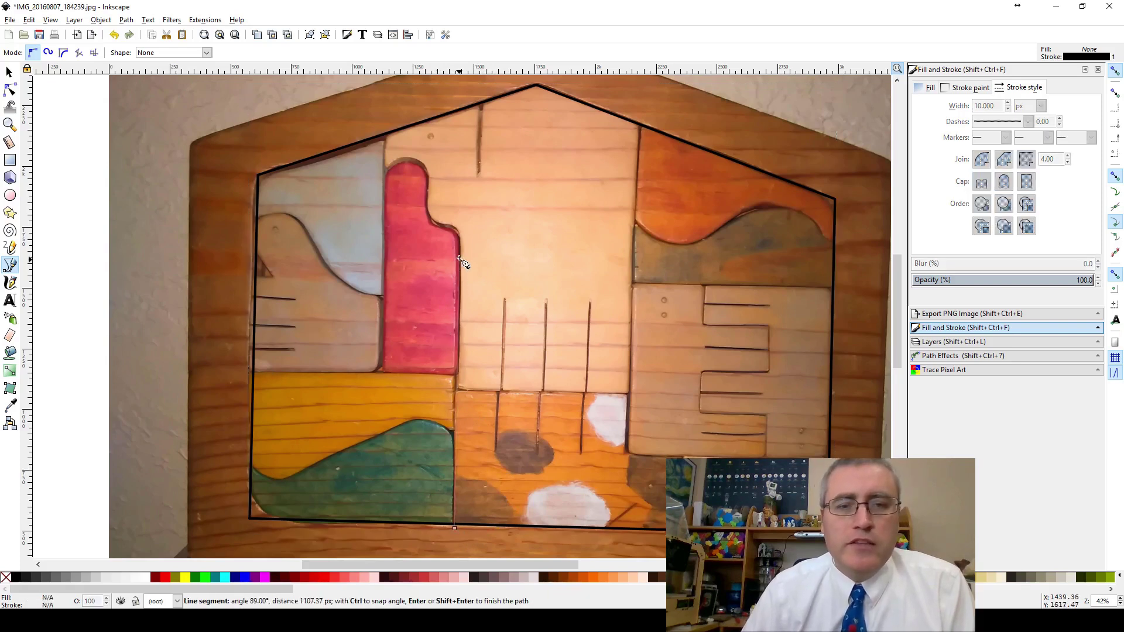
left_click(459, 240)
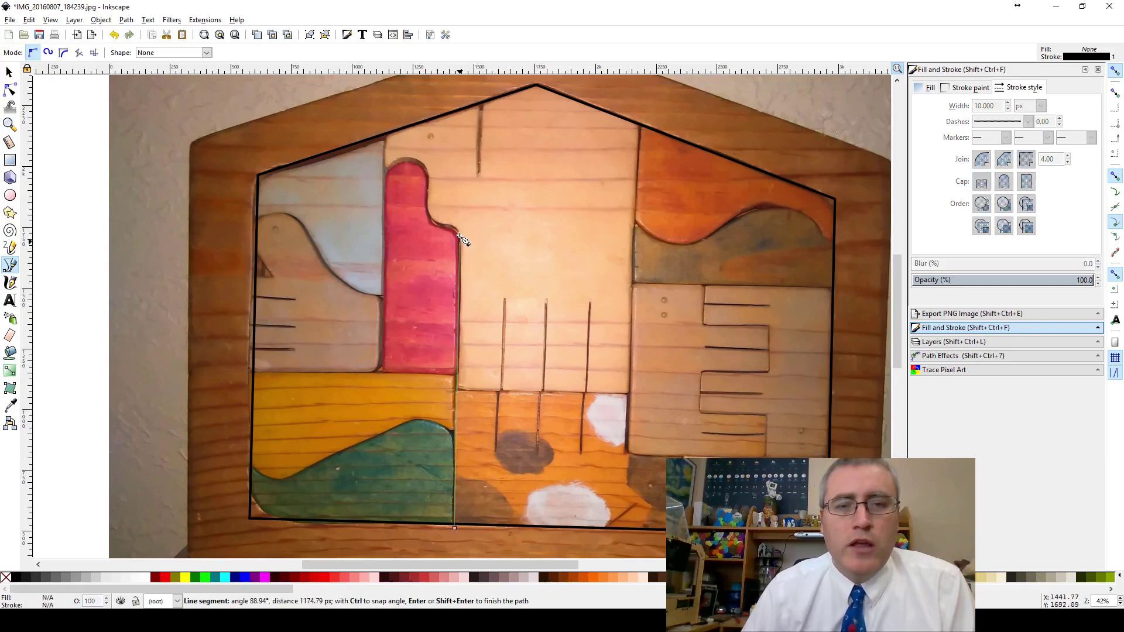
left_click_drag(448, 228, 430, 226)
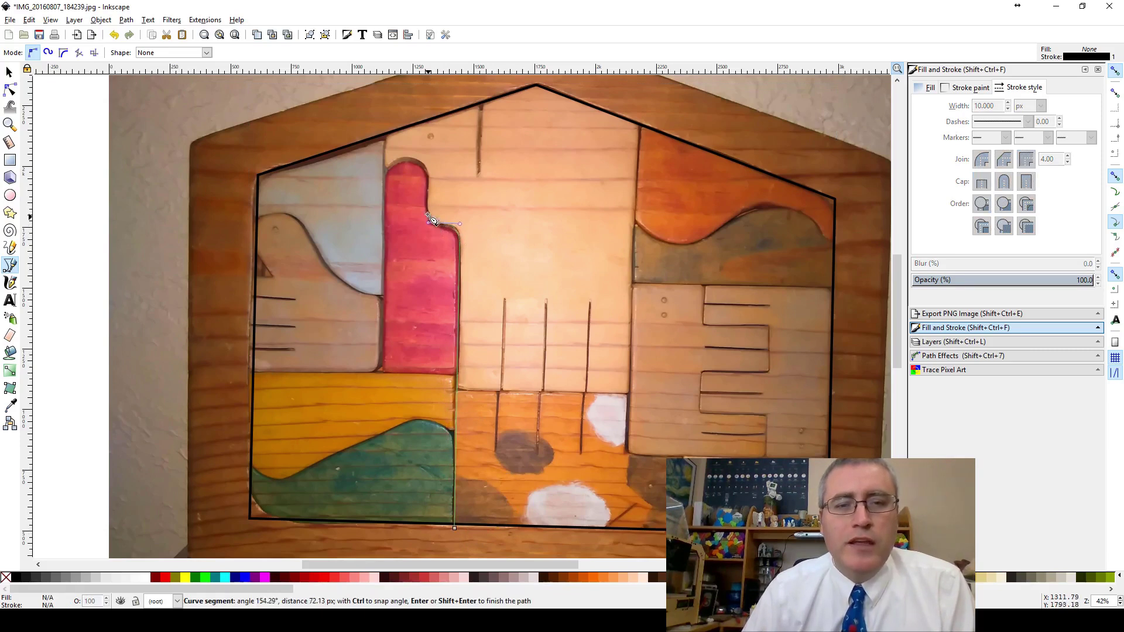
left_click(431, 187)
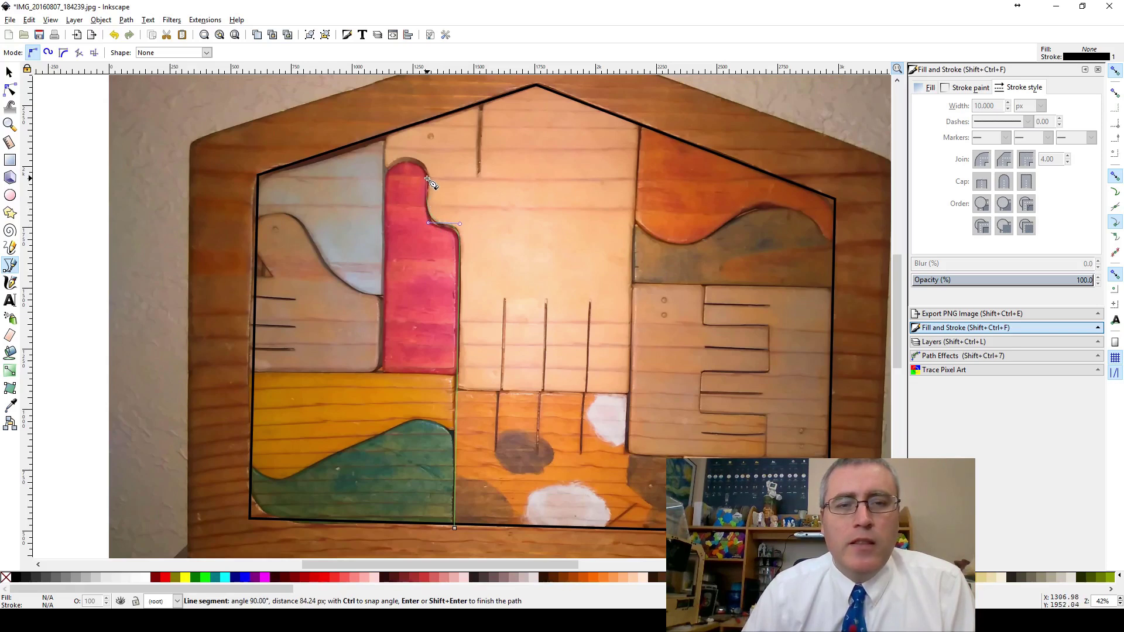
left_click_drag(410, 161, 390, 158)
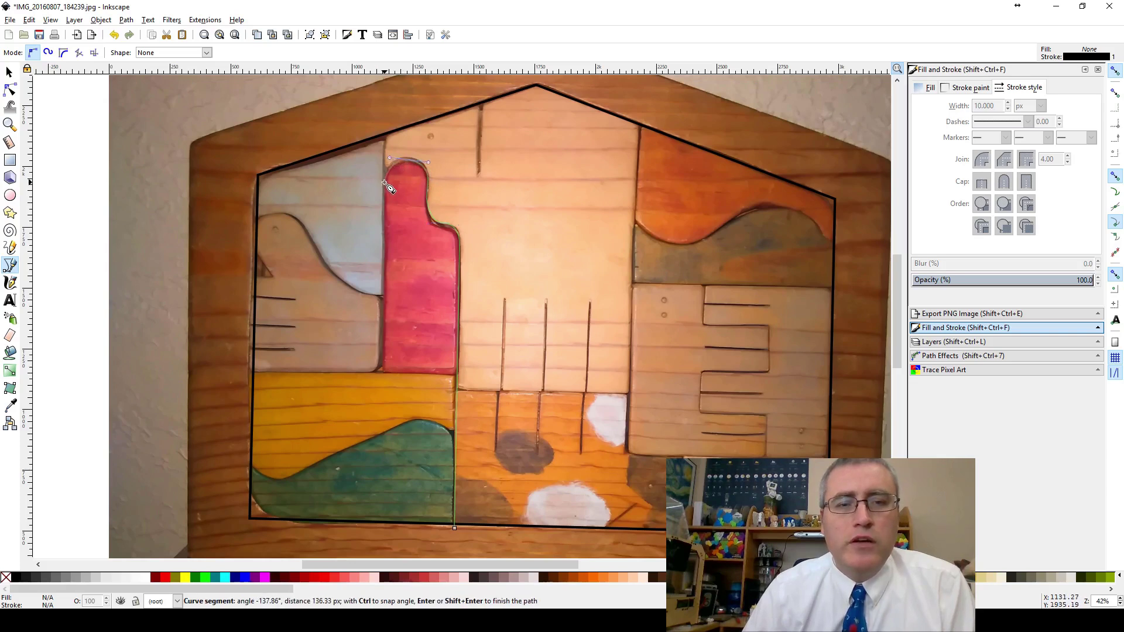
double_click(387, 184)
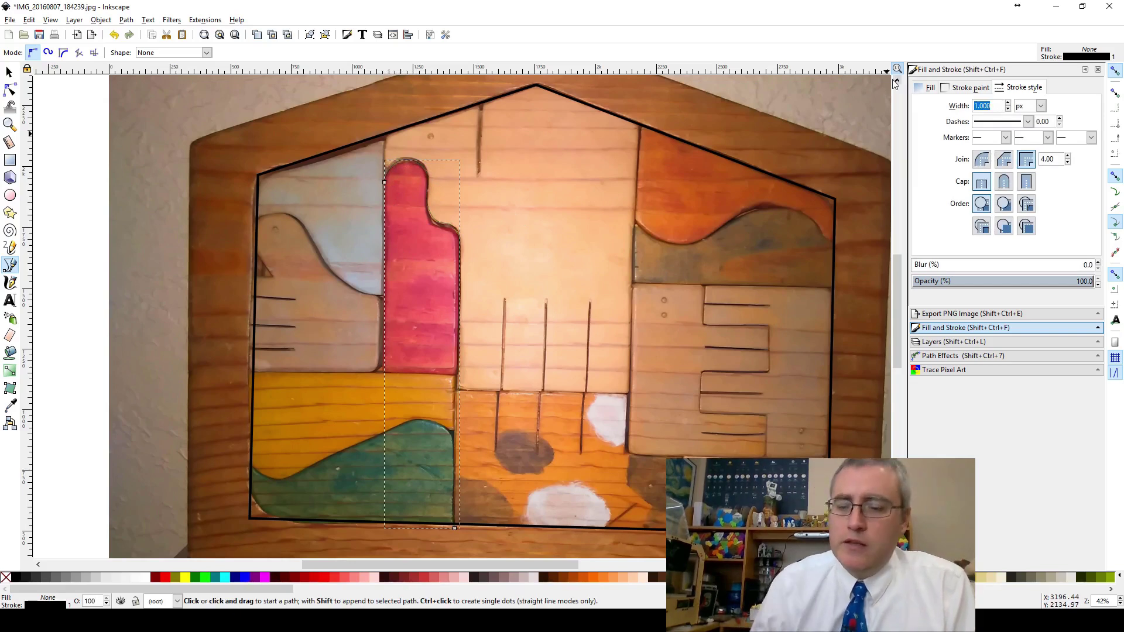
type("10")
key("Return")
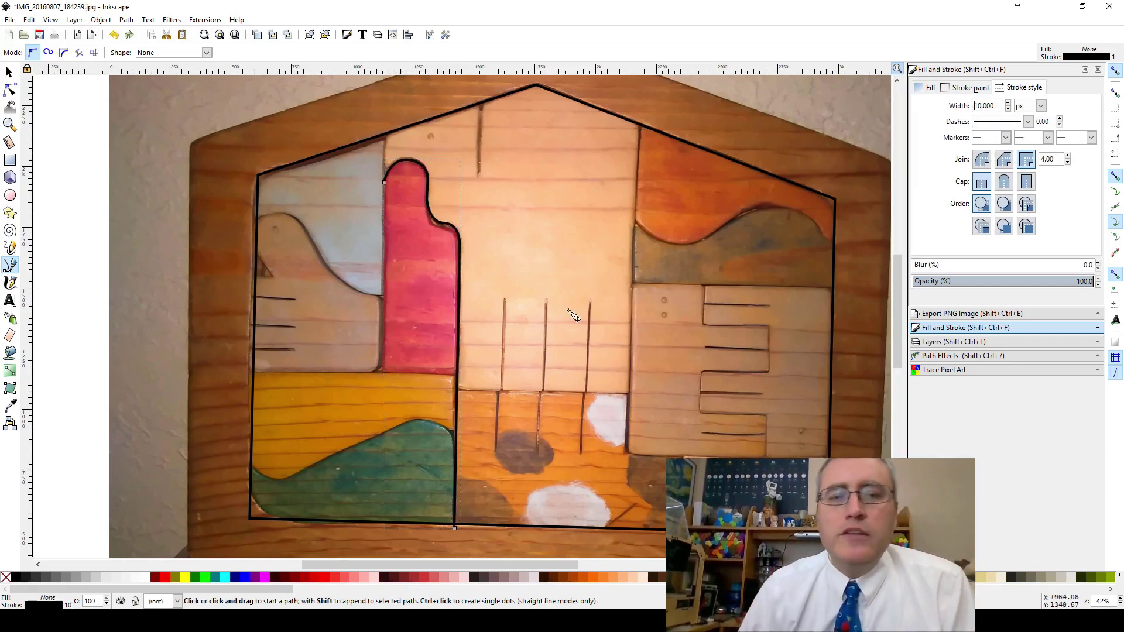
Draw a 10 px line from the roof edge down the red piece's left side to its bottom, and nudge it slightly left.
left_click(386, 130)
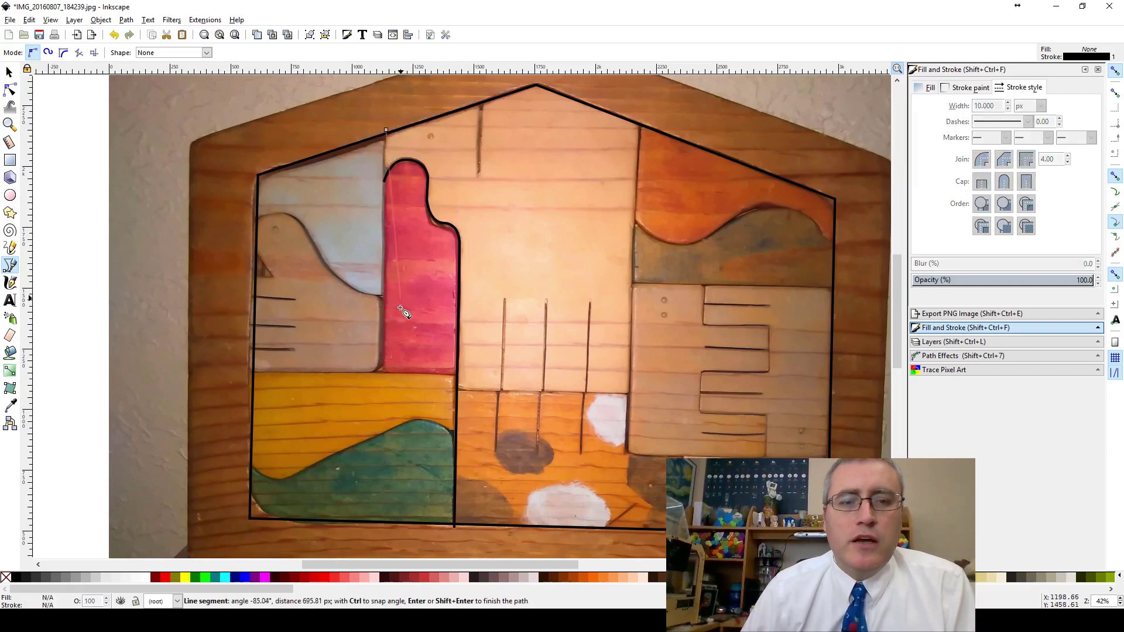
double_click(384, 373)
left_click_drag(1002, 106, 854, 74)
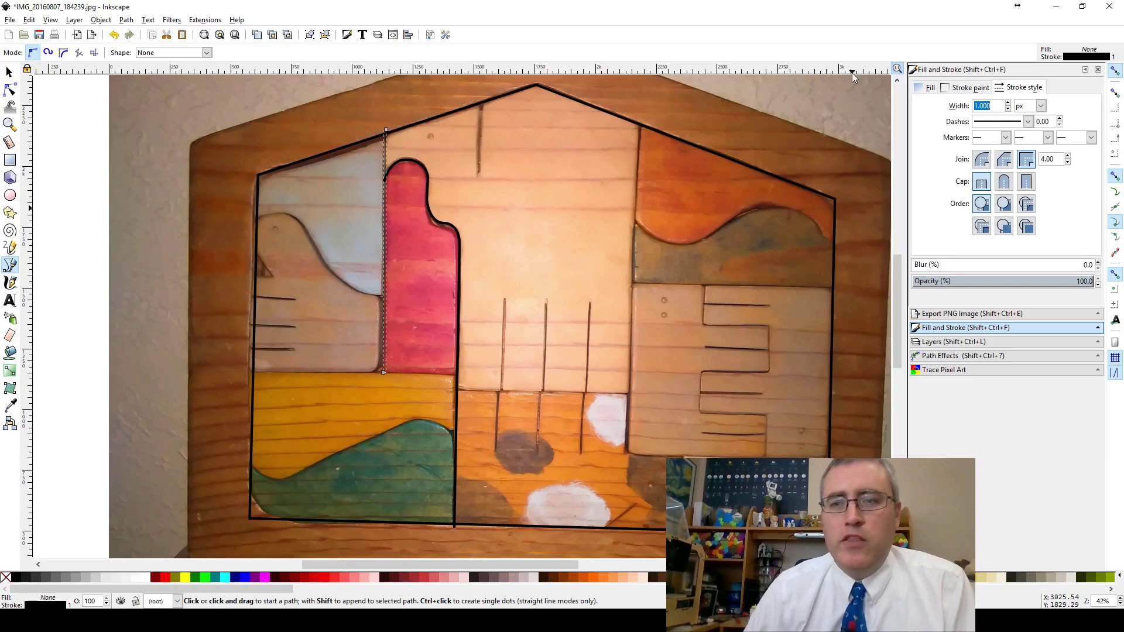
type("10")
key("Return")
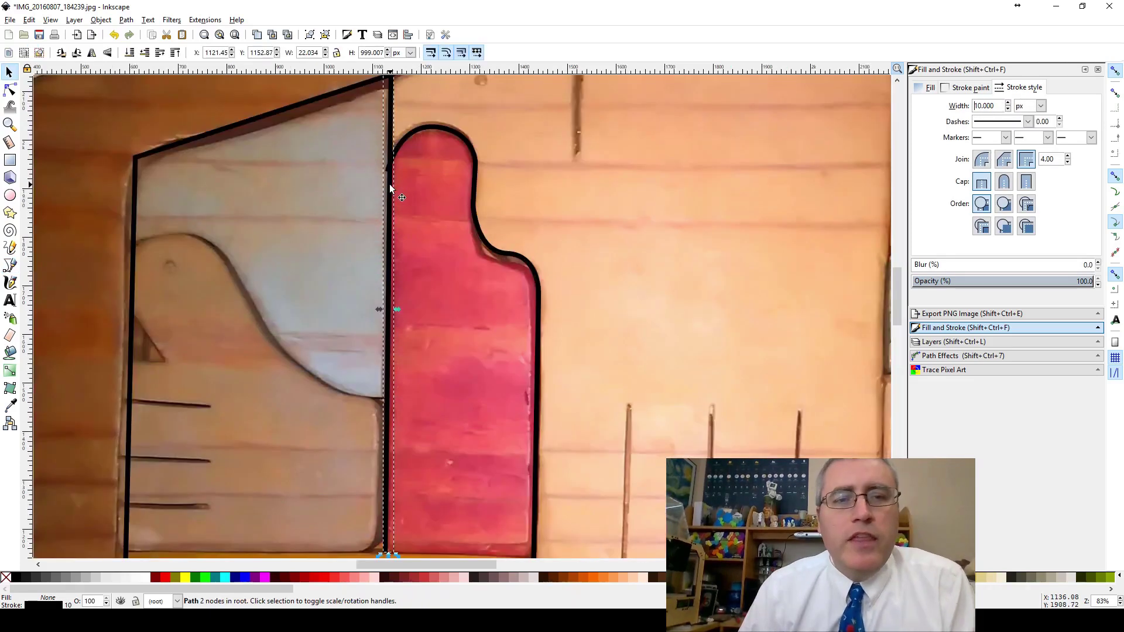
left_click_drag(389, 185, 385, 187)
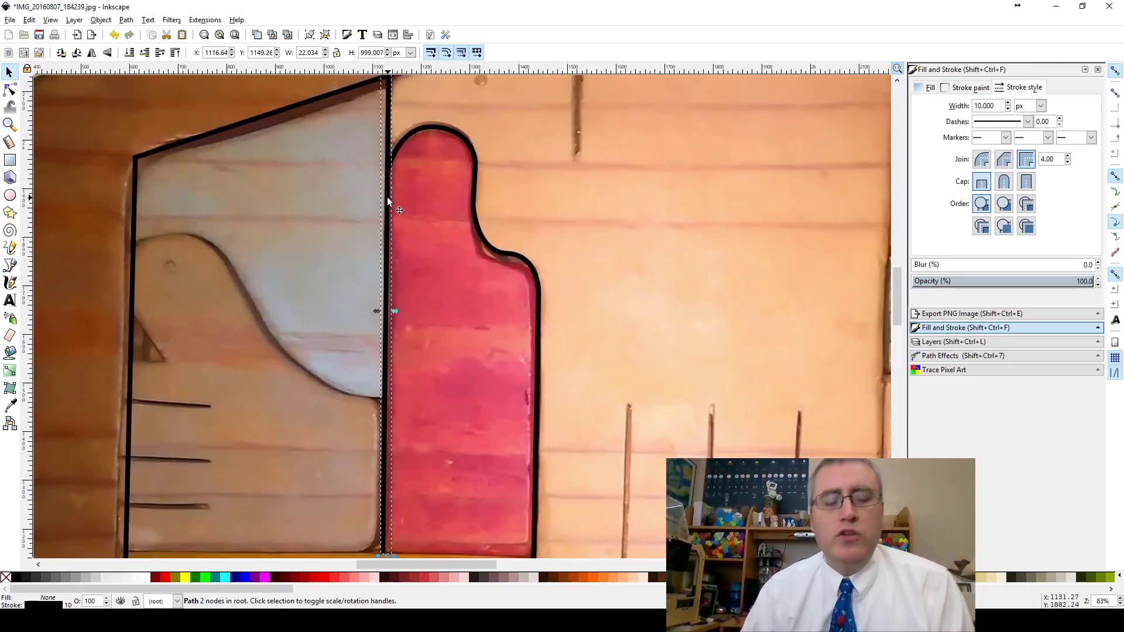
scroll(389, 205, "down", 2, "ctrl")
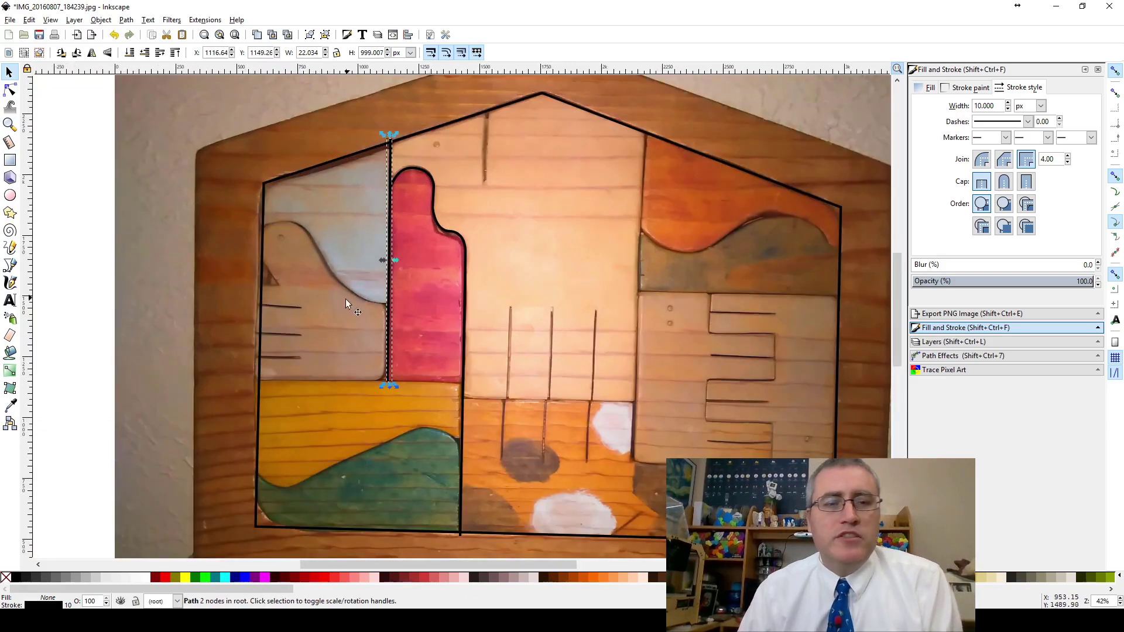
Give the house-shaped outline a white fill.
left_click(9, 72)
left_click(274, 182)
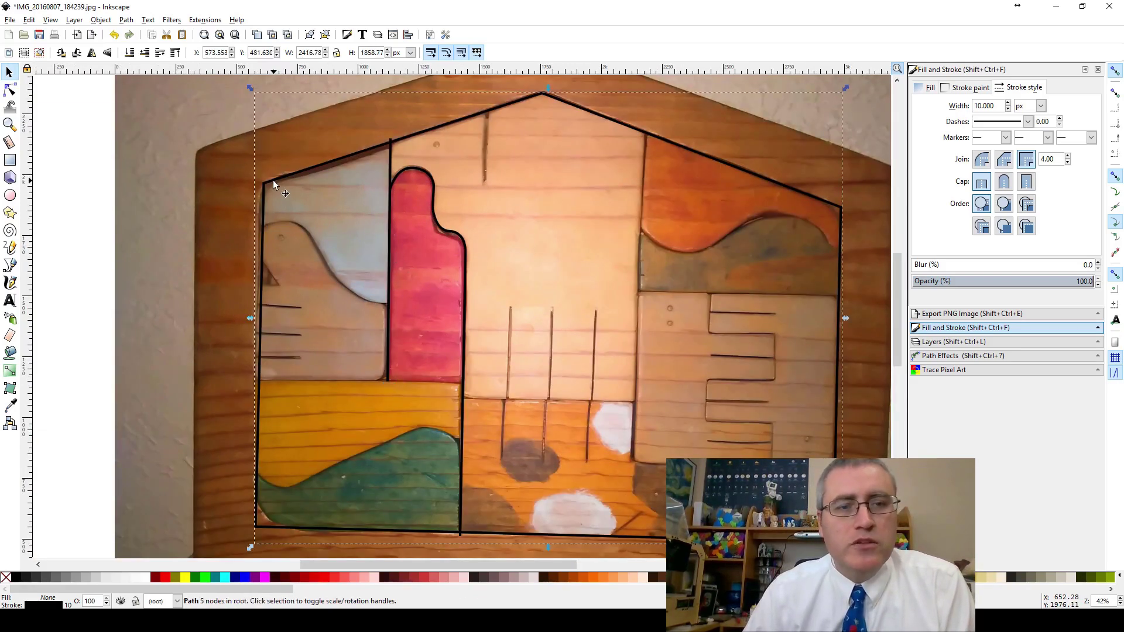
left_click(150, 581)
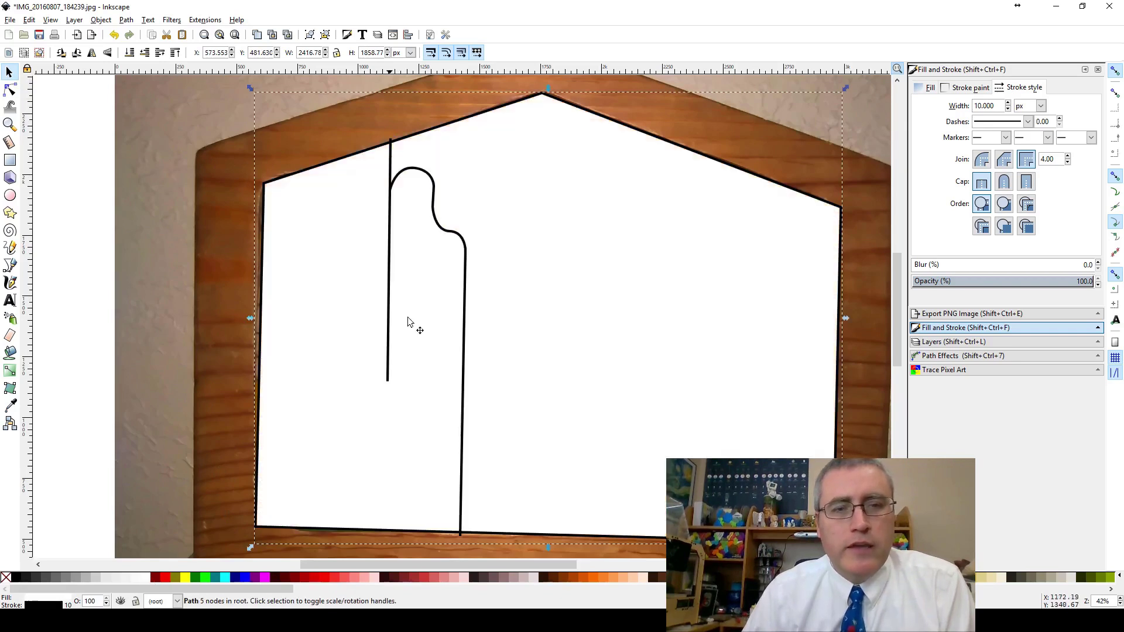
Convert the strokes of the red piece's left line and curved right outline to paths, and inspect their nodes.
left_click(390, 265)
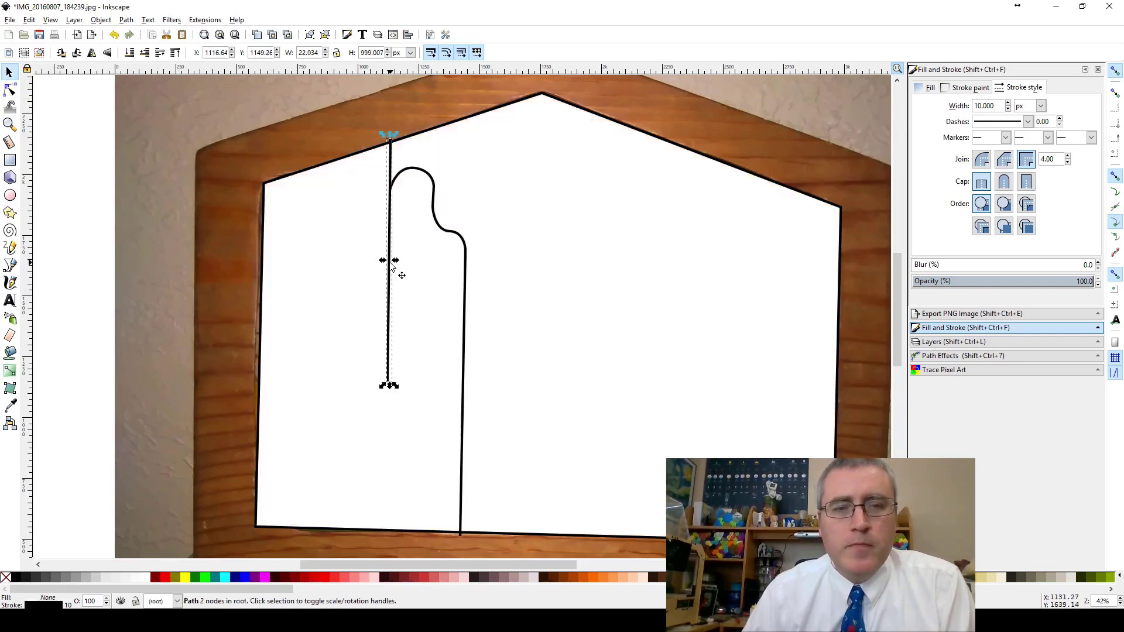
left_click(442, 230, "shift")
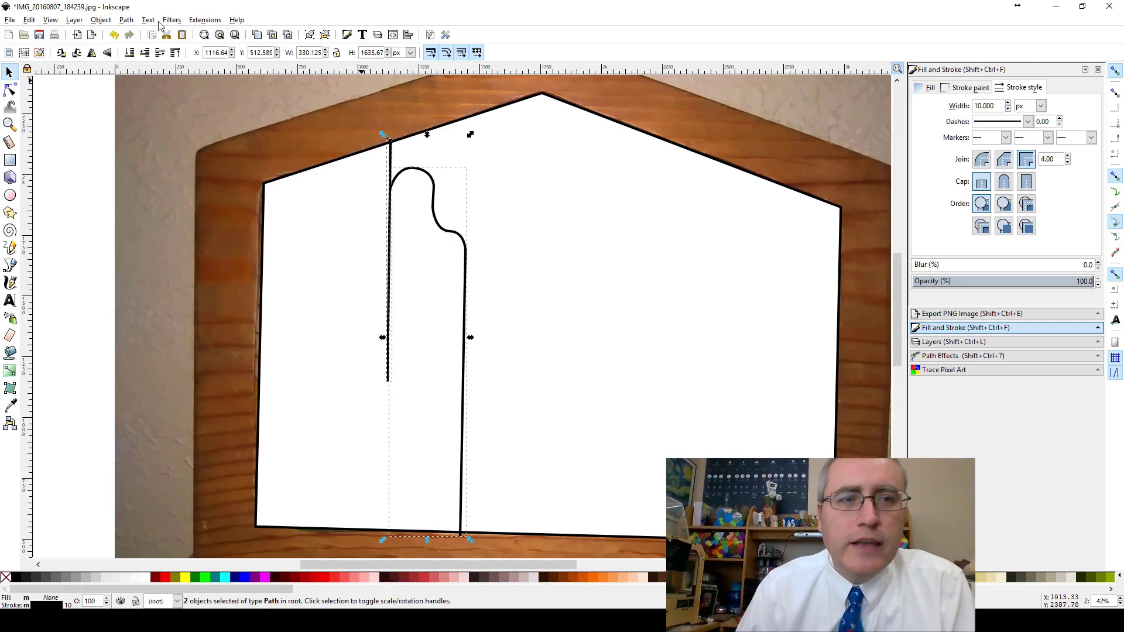
left_click(101, 20)
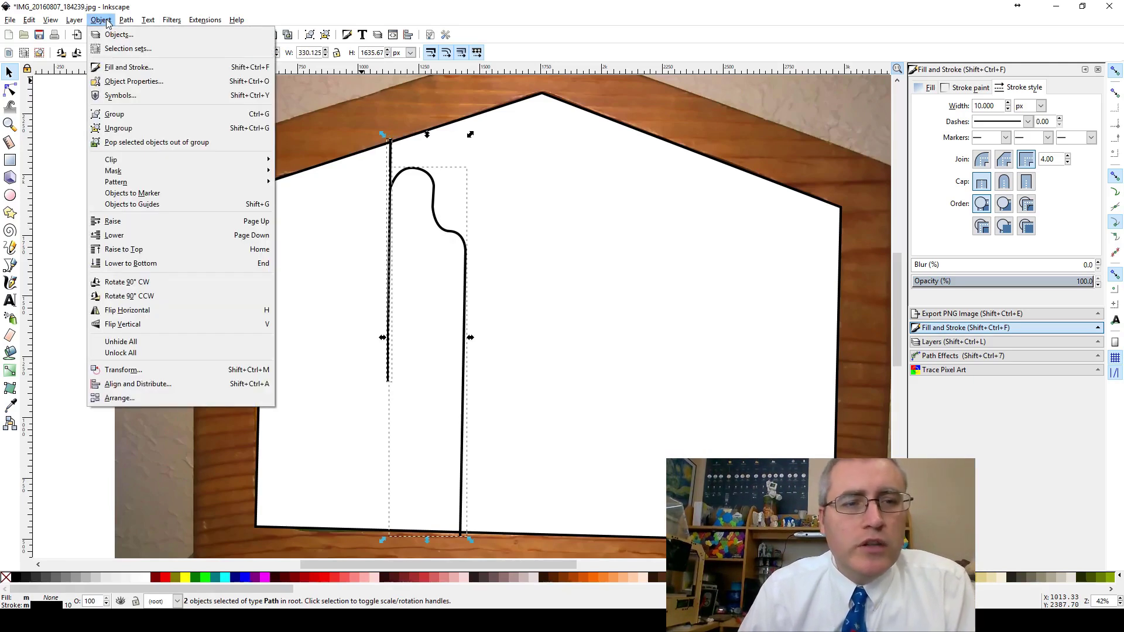
left_click(110, 21)
left_click(126, 20)
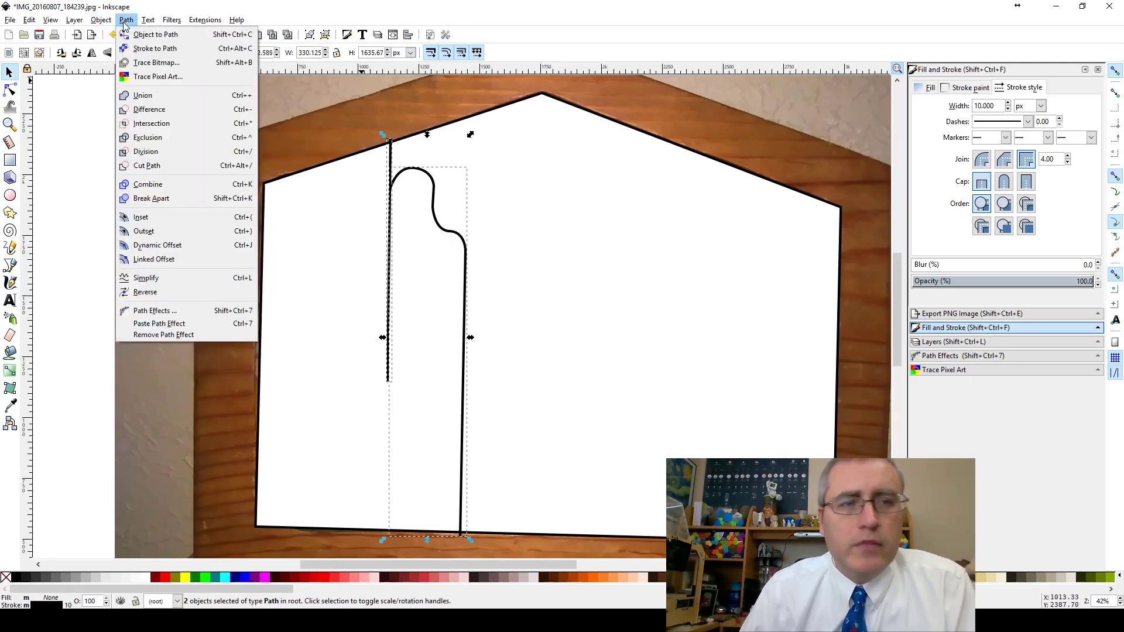
left_click(140, 48)
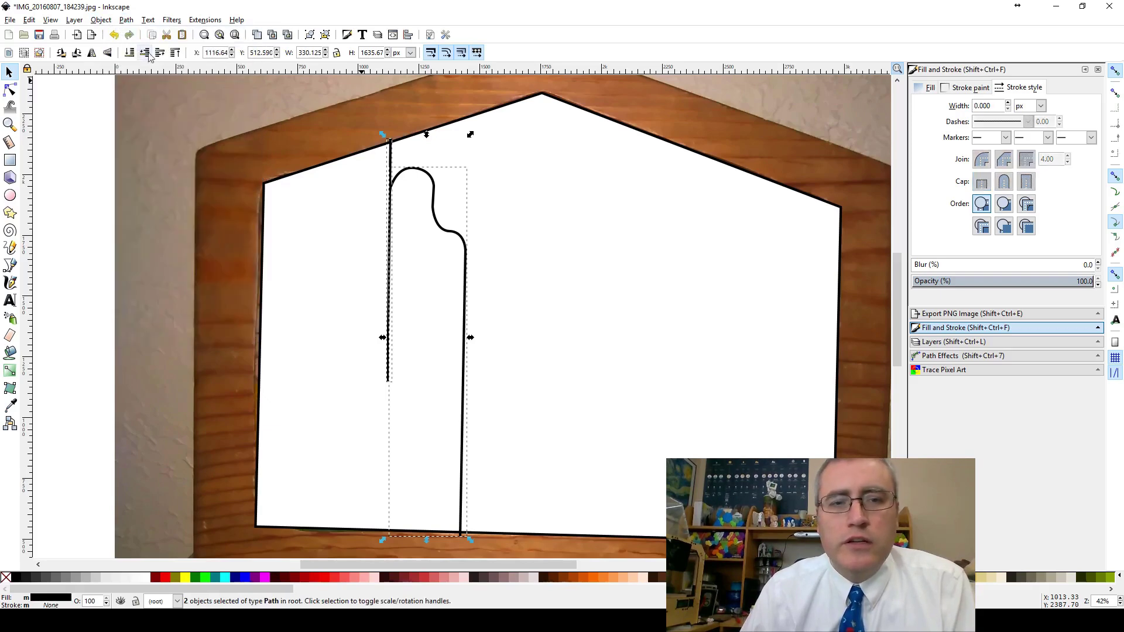
left_click(10, 89)
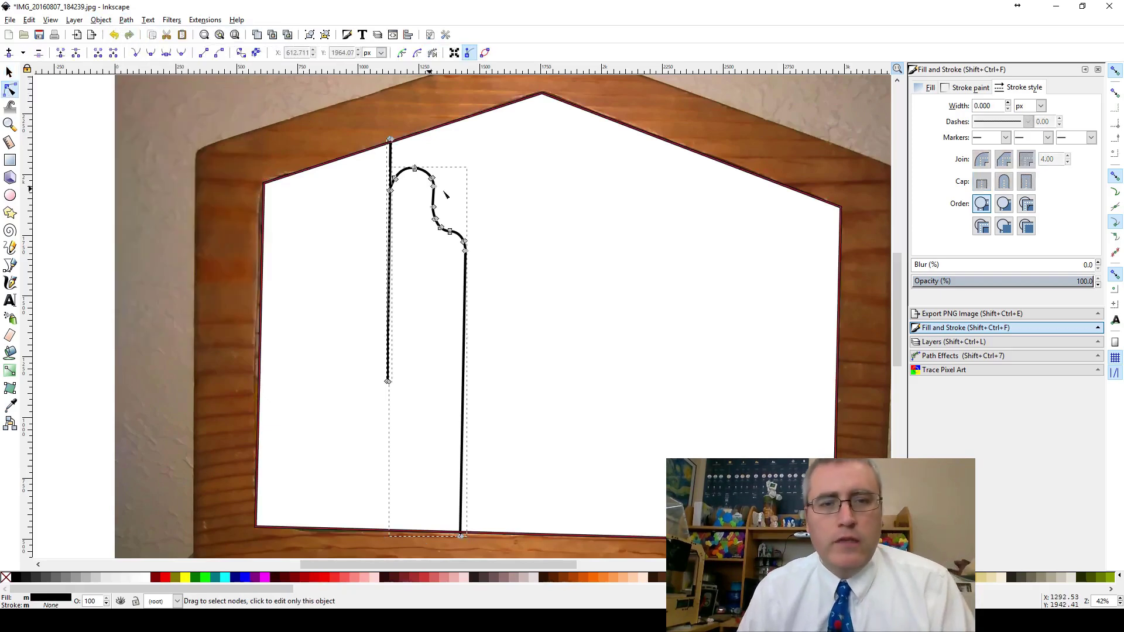
scroll(442, 180, "up", 6, "ctrl")
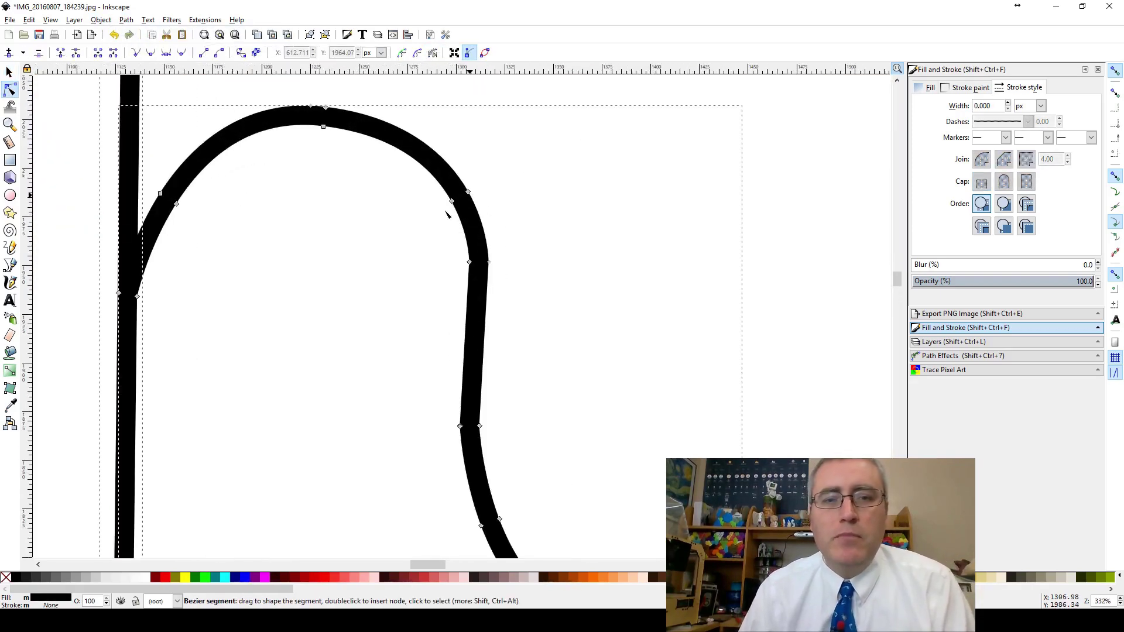
scroll(392, 226, "down", 5, "ctrl")
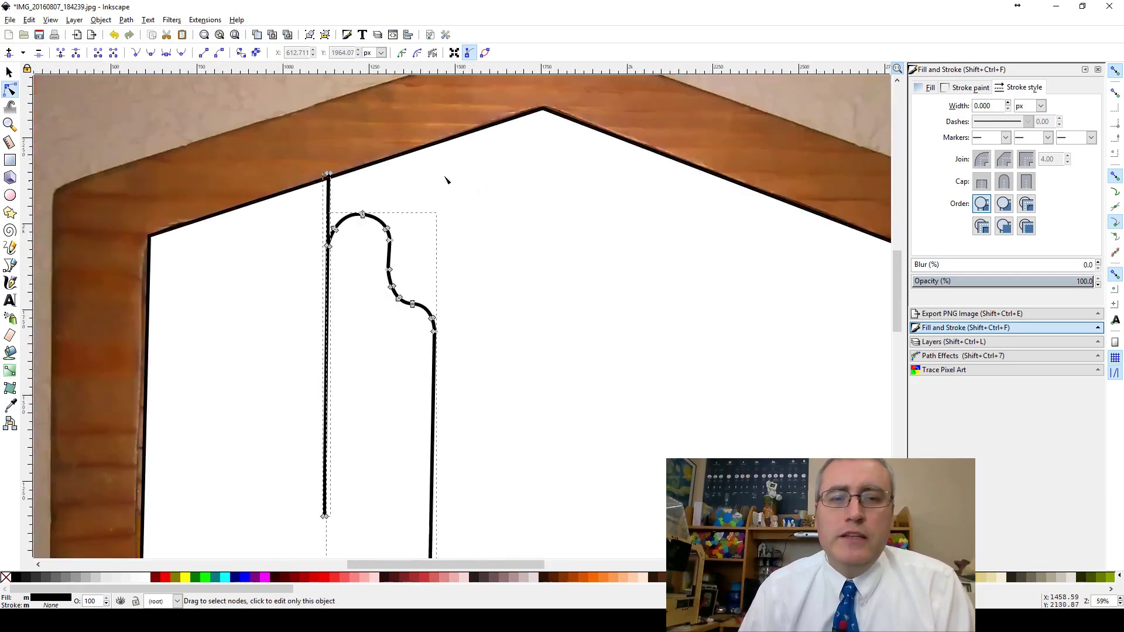
Try a Difference on the house shape and both converted line paths together.
key("s")
key("ctrl+a")
left_click(103, 20)
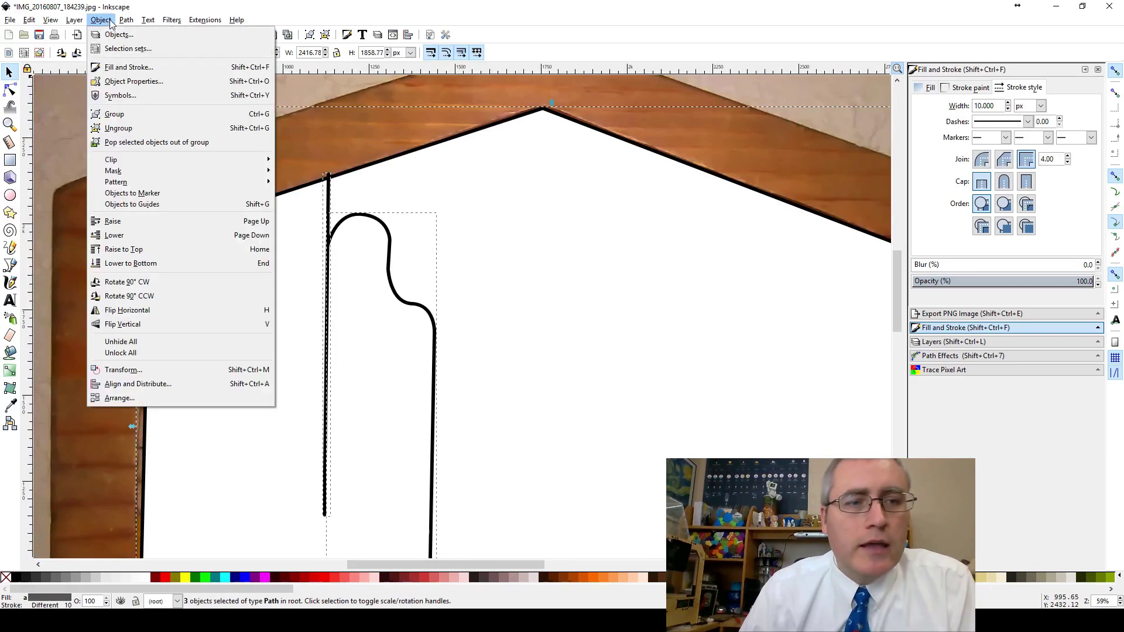
mouse_move(126, 19)
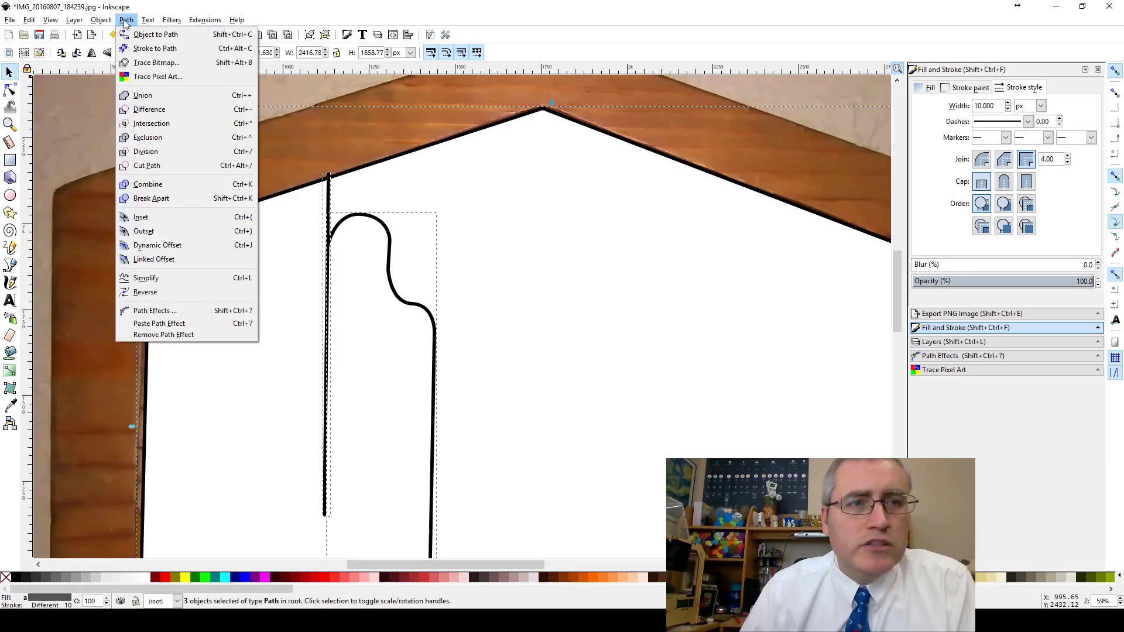
left_click(150, 109)
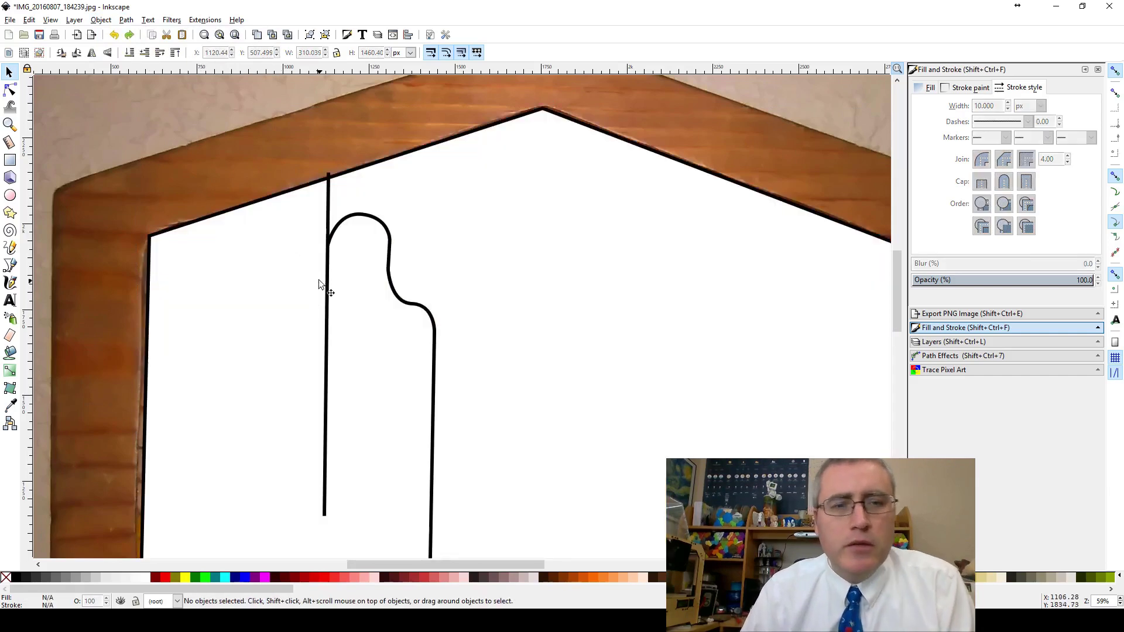
Merge the red piece's left line and curved outline into one path with Union, and inspect the nodes where they join.
left_click(329, 233)
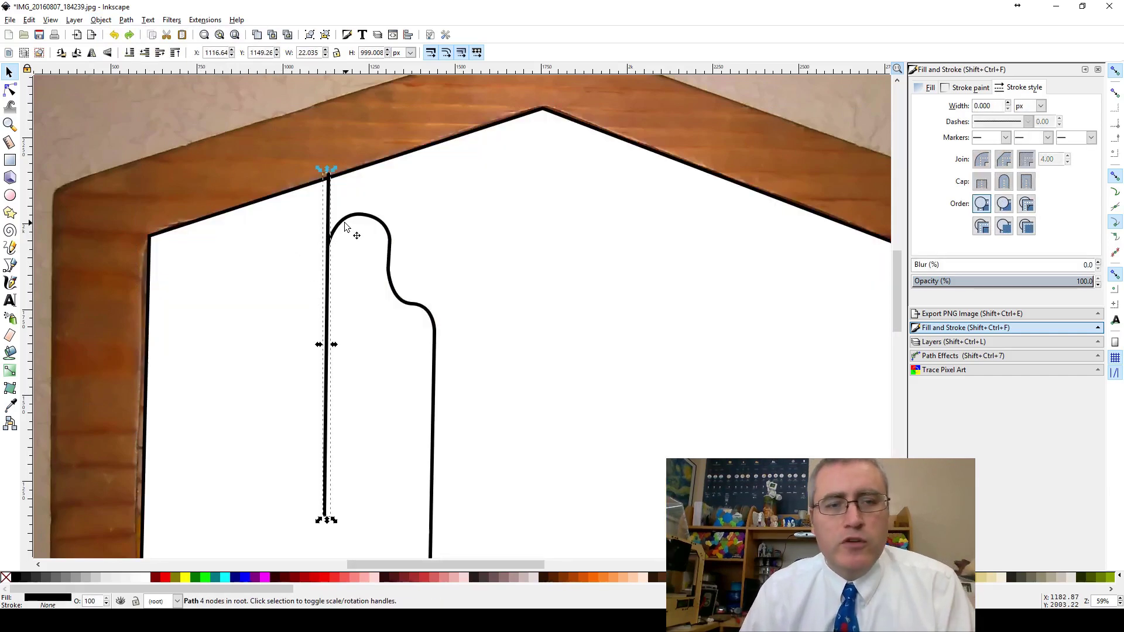
left_click(342, 218, "shift")
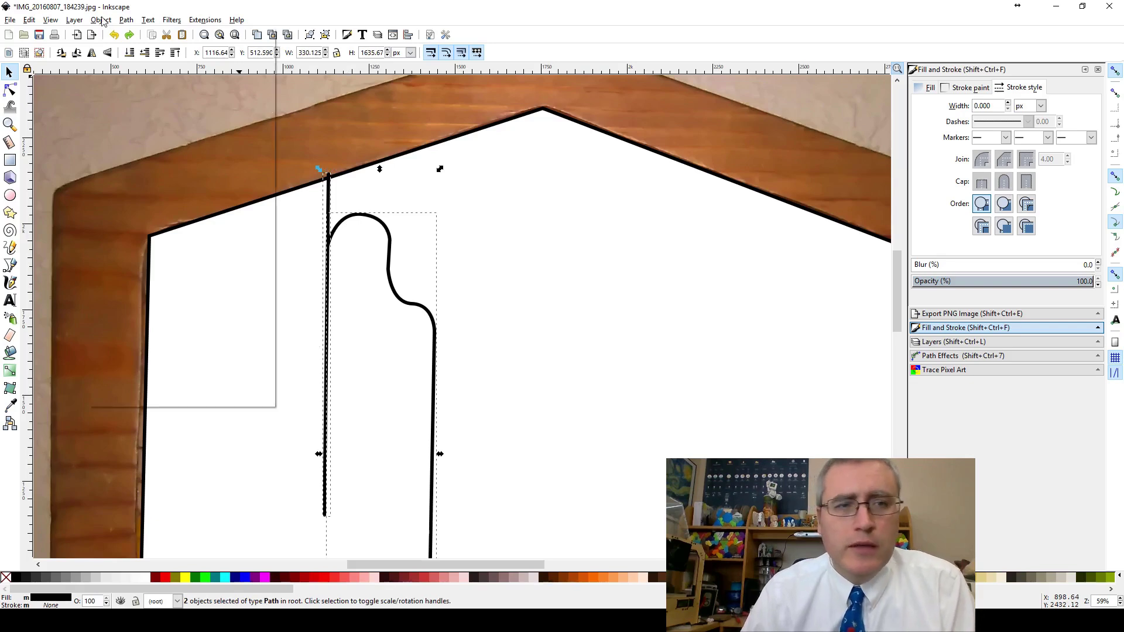
left_click(102, 19)
mouse_move(122, 21)
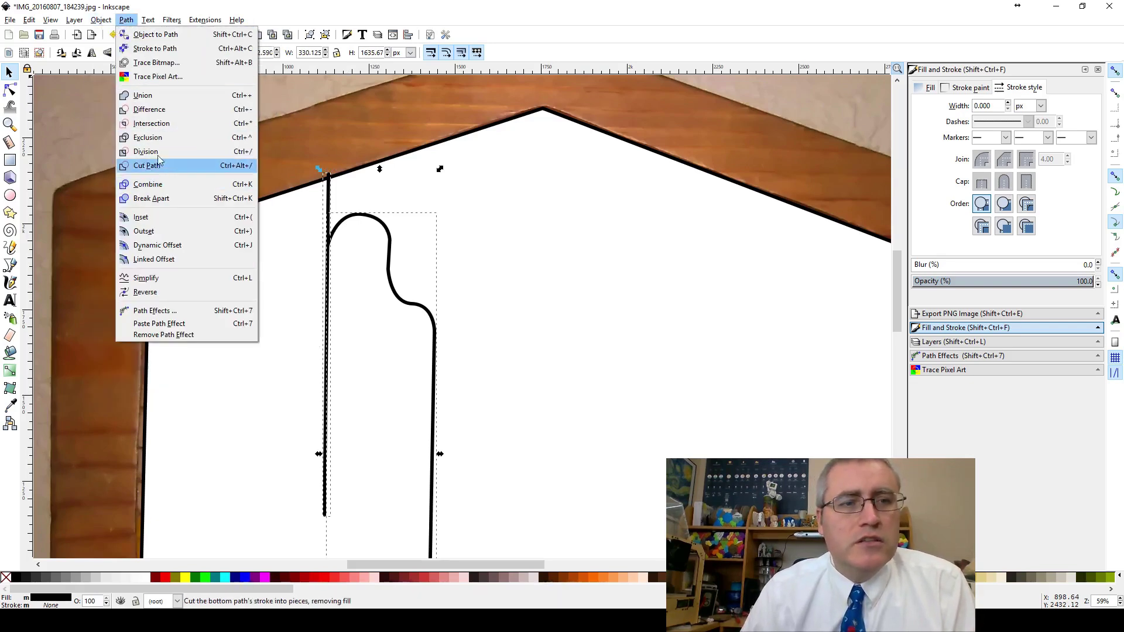
left_click(147, 96)
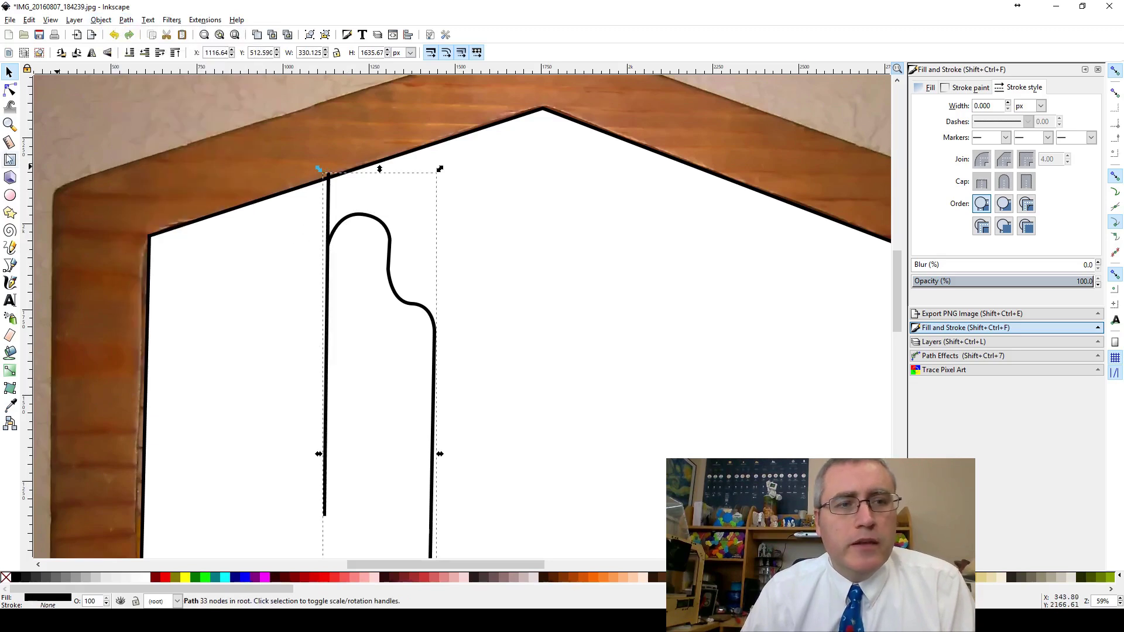
left_click(10, 89)
scroll(342, 252, "up", 3, "ctrl")
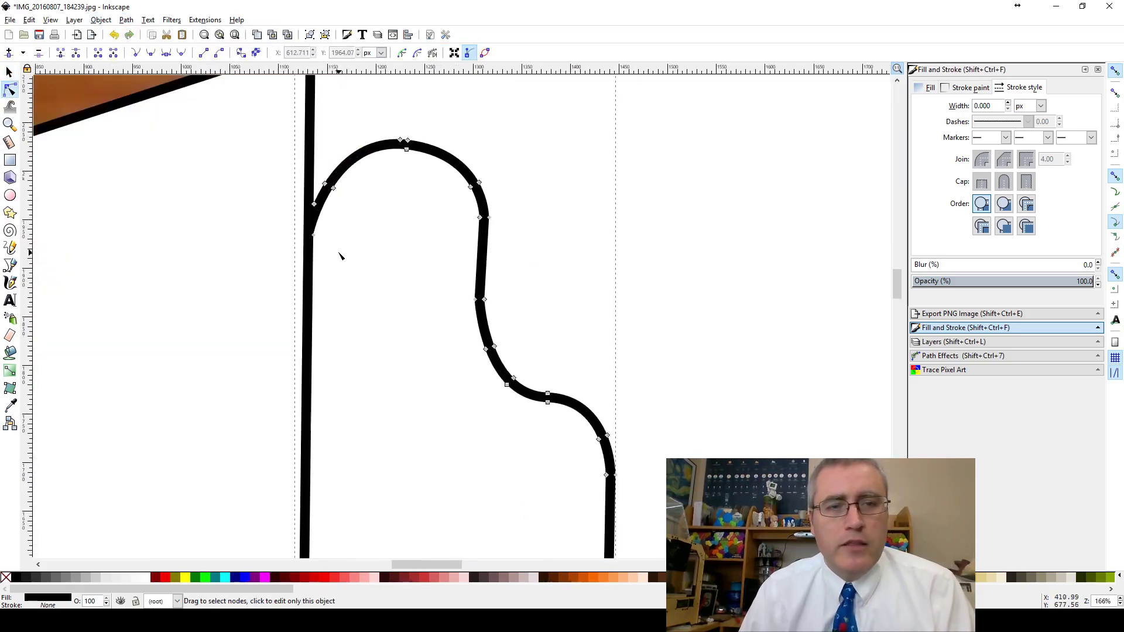
scroll(322, 232, "down", 2, "ctrl")
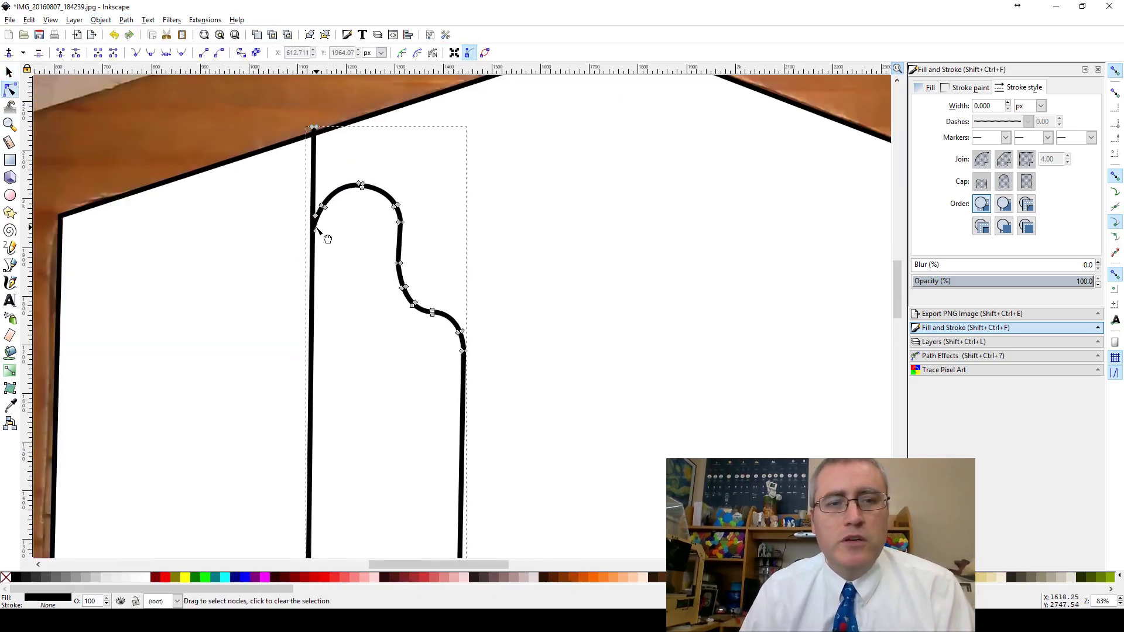
Subtract the merged line path from the white house shape with Difference.
left_click(7, 72)
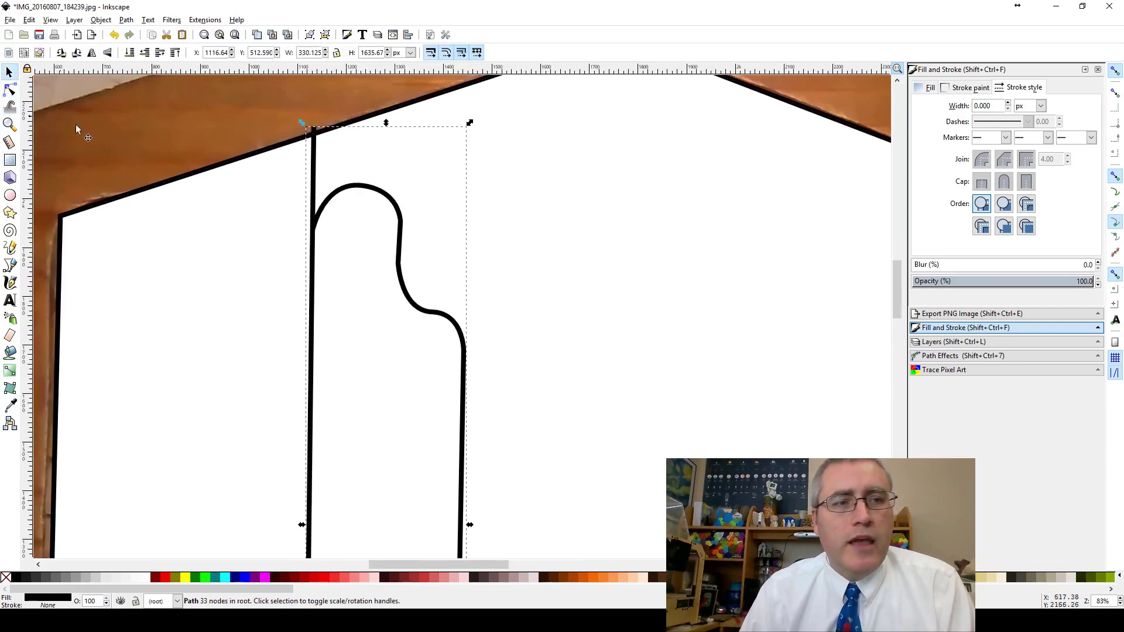
key("Tab")
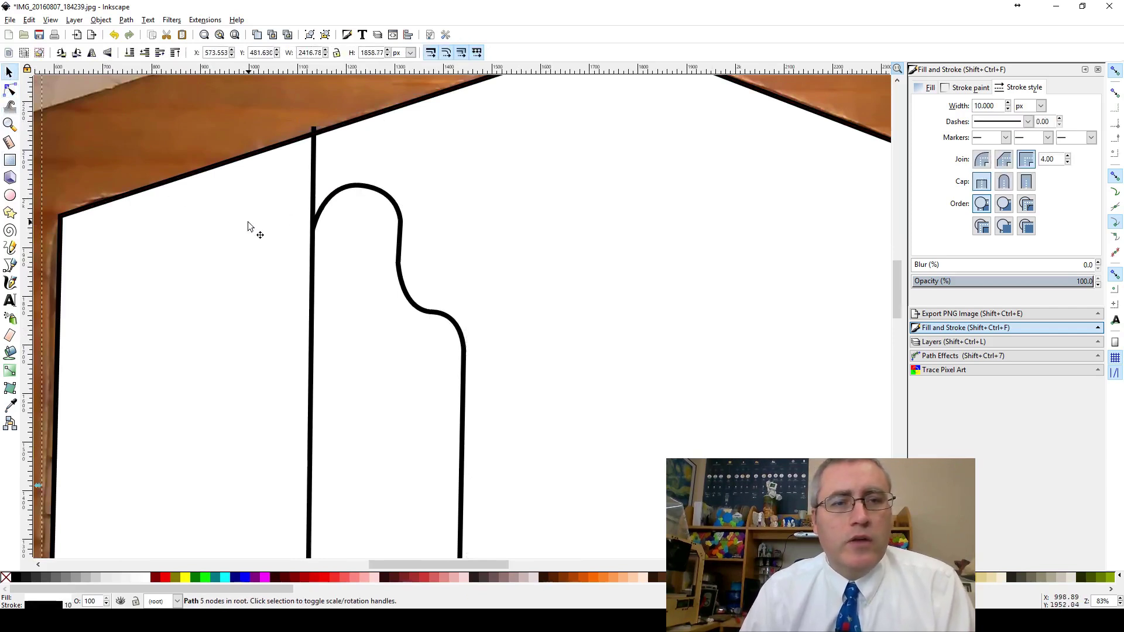
left_click(321, 209, "shift")
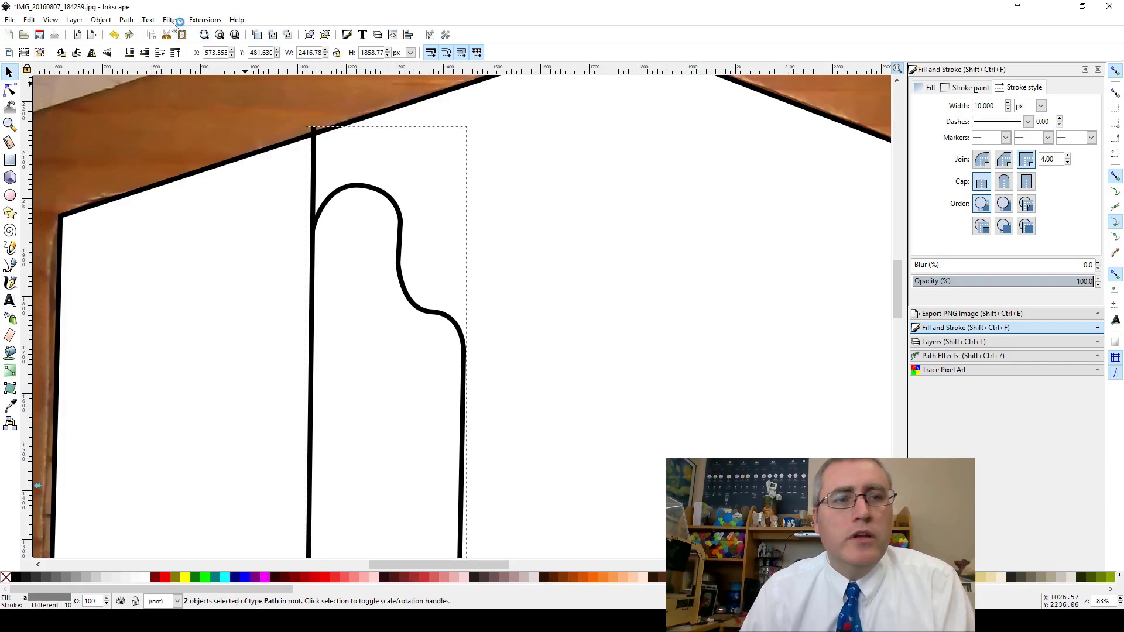
left_click(127, 20)
left_click(158, 110)
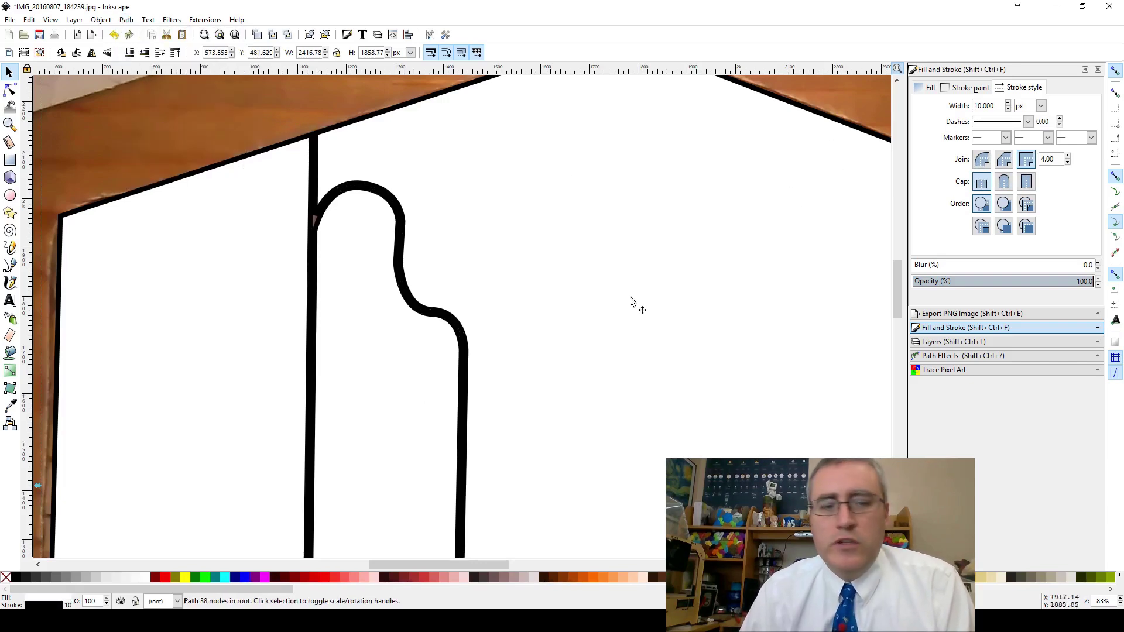
Remove the stroke paint from the cut house shape and look over the resulting grooves.
left_click(966, 88)
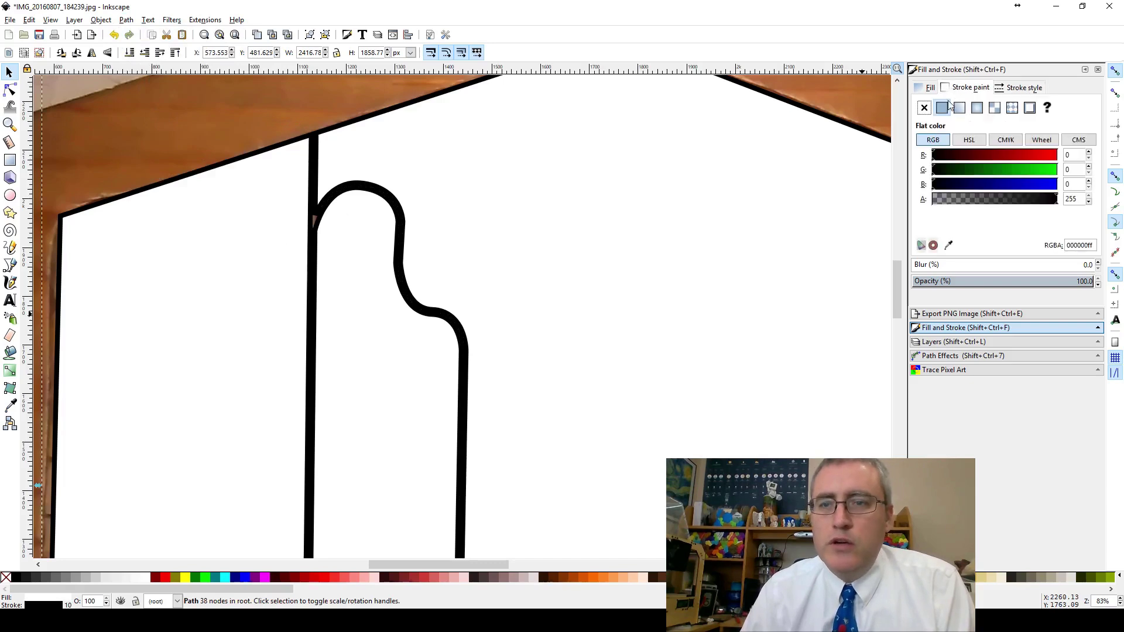
left_click(923, 109)
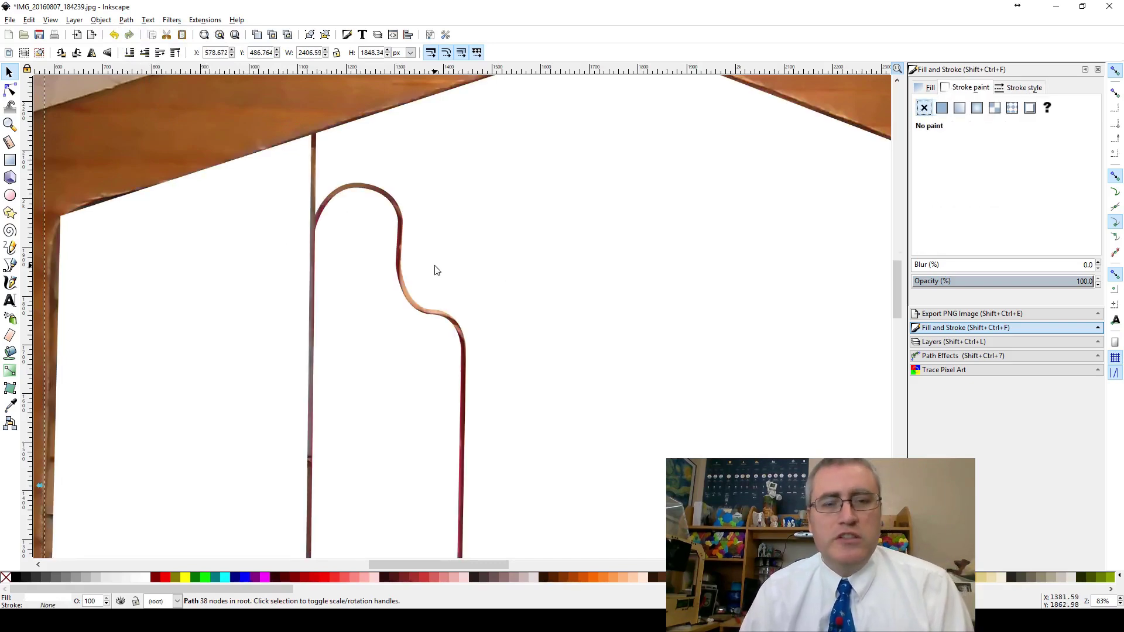
scroll(435, 269, "down", 2, "ctrl")
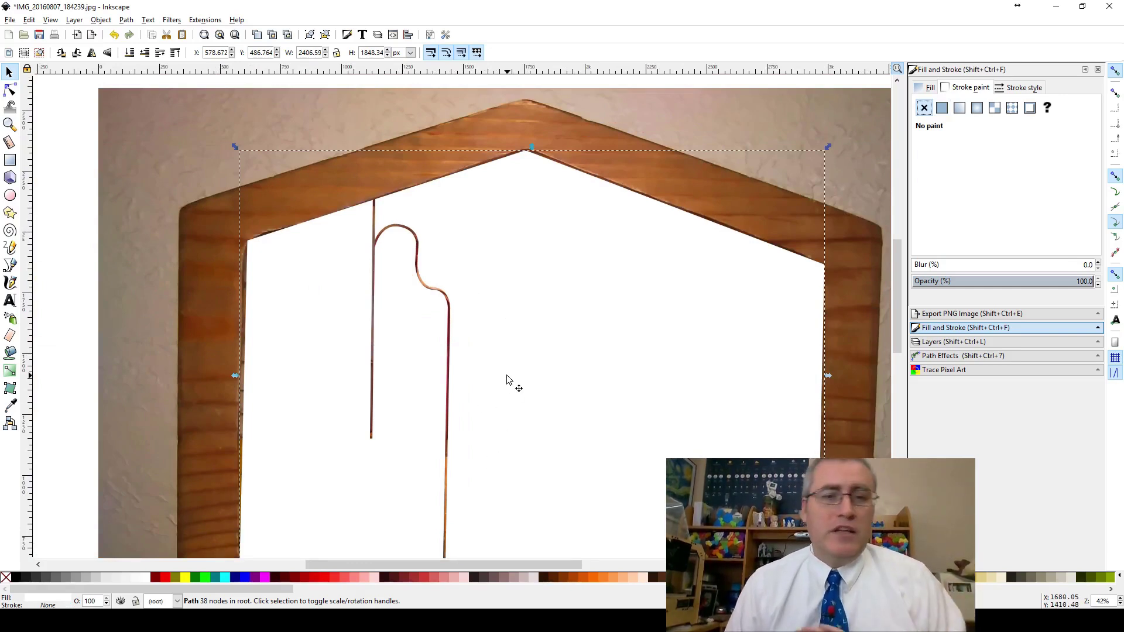
scroll(526, 359, "down", 3)
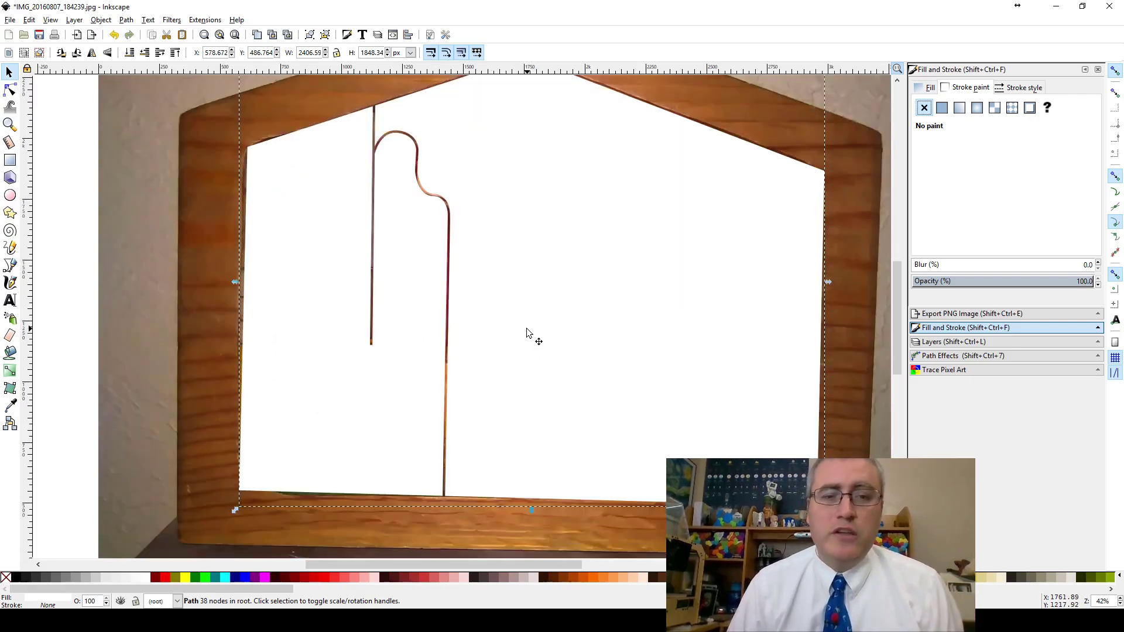
scroll(526, 333, "up", 2)
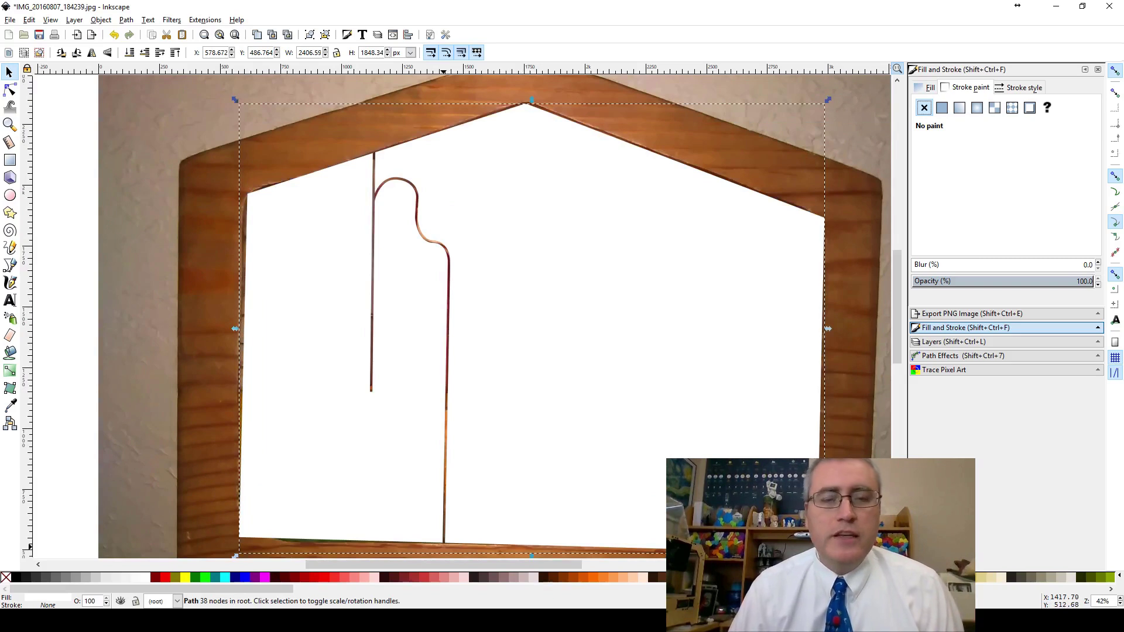
Switch to Vectary in Chrome and import the PocketNativity file from the Christmas project folder.
mouse_move(389, 620)
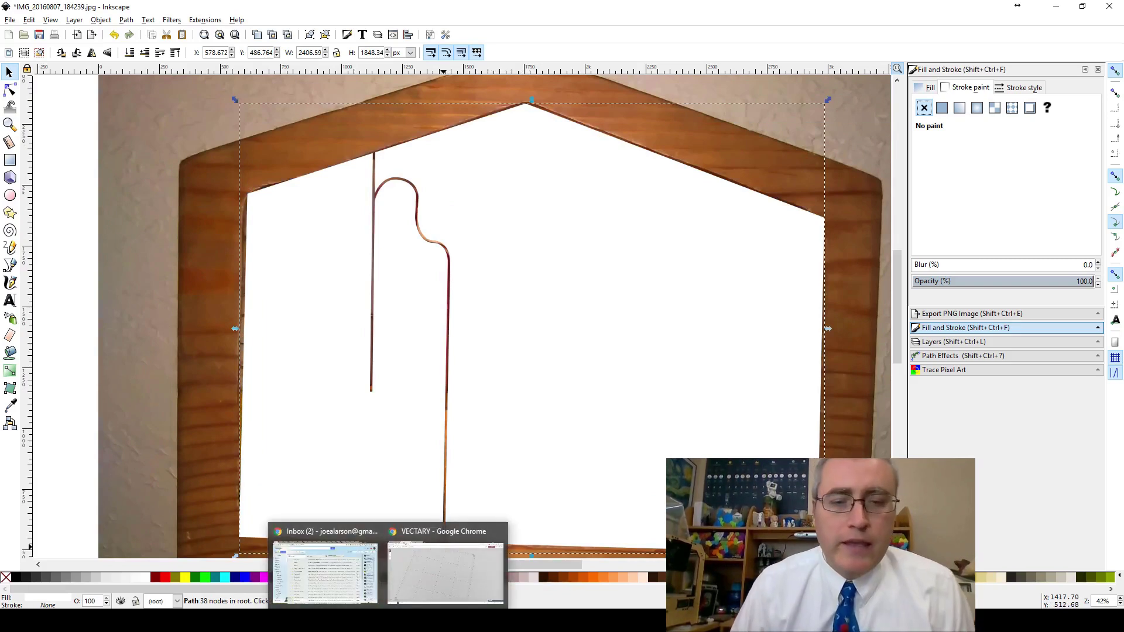
left_click(427, 582)
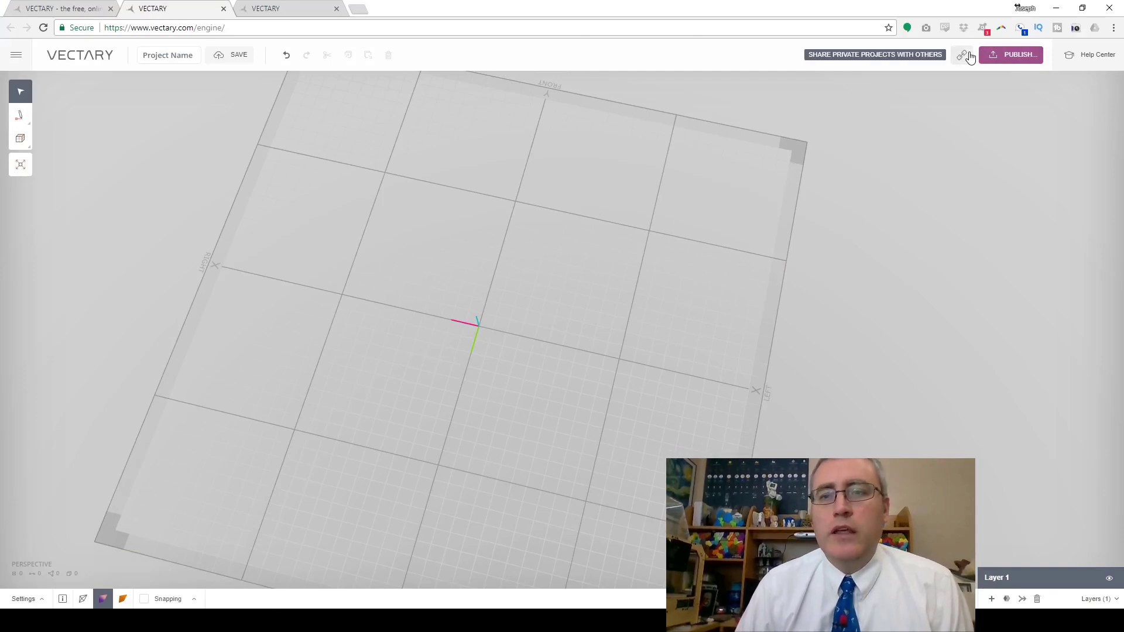
left_click(16, 59)
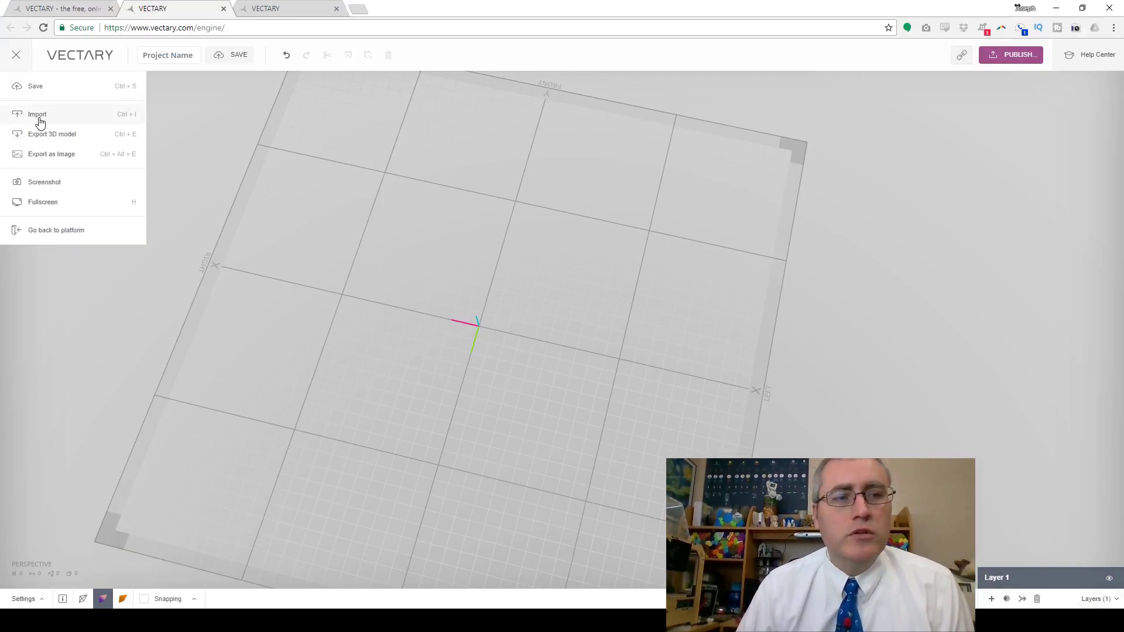
left_click(37, 116)
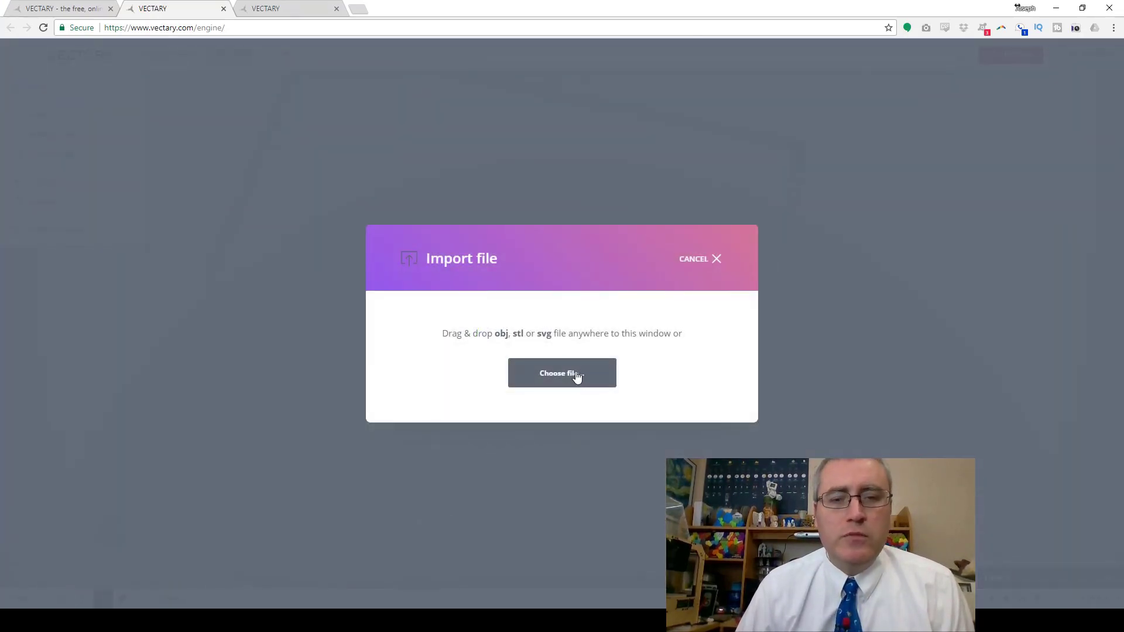
mouse_move(274, 621)
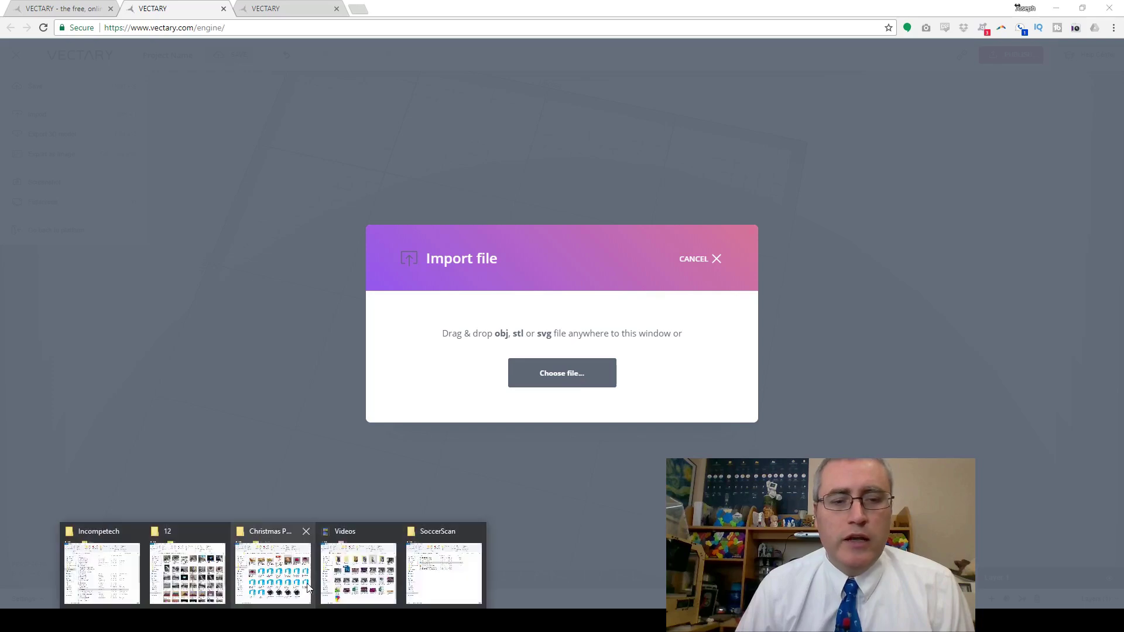
left_click(281, 571)
left_click_drag(1015, 522, 502, 367)
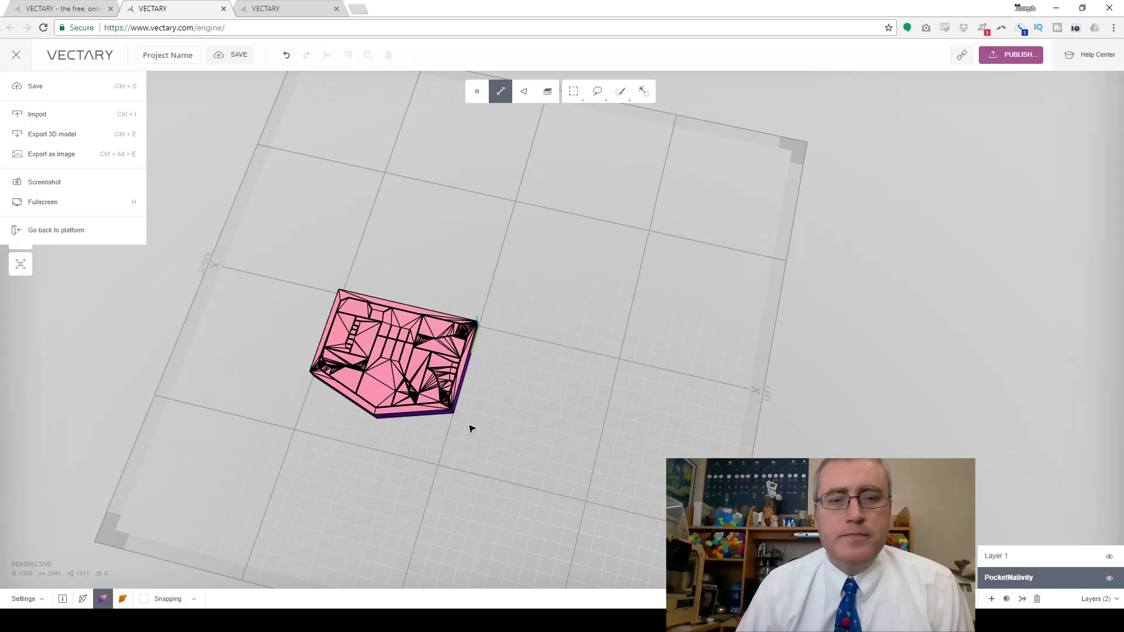
View the imported PocketNativity shape straight from the top.
right_click_drag(522, 389, 397, 333)
right_click_drag(609, 317, 701, 317)
key("7")
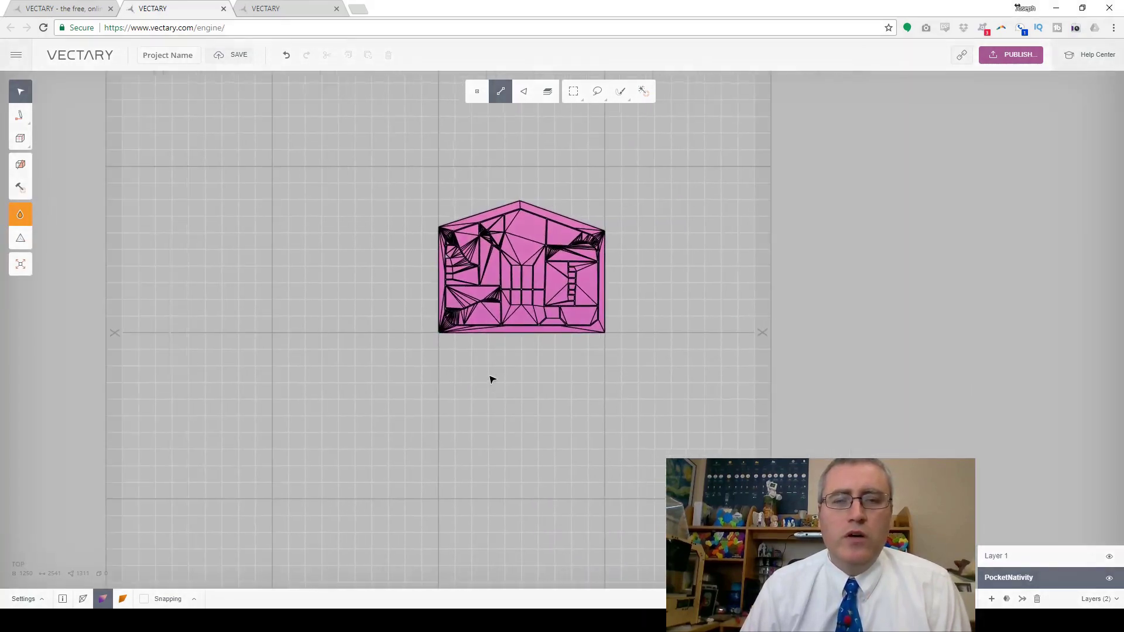
Select one triangular face of the large camel piece and grow the face selection to 29 so it covers the whole piece.
scroll(507, 345, "up", 5)
scroll(507, 346, "up", 2)
middle_click_drag(507, 352, 445, 455)
scroll(463, 341, "up", 2)
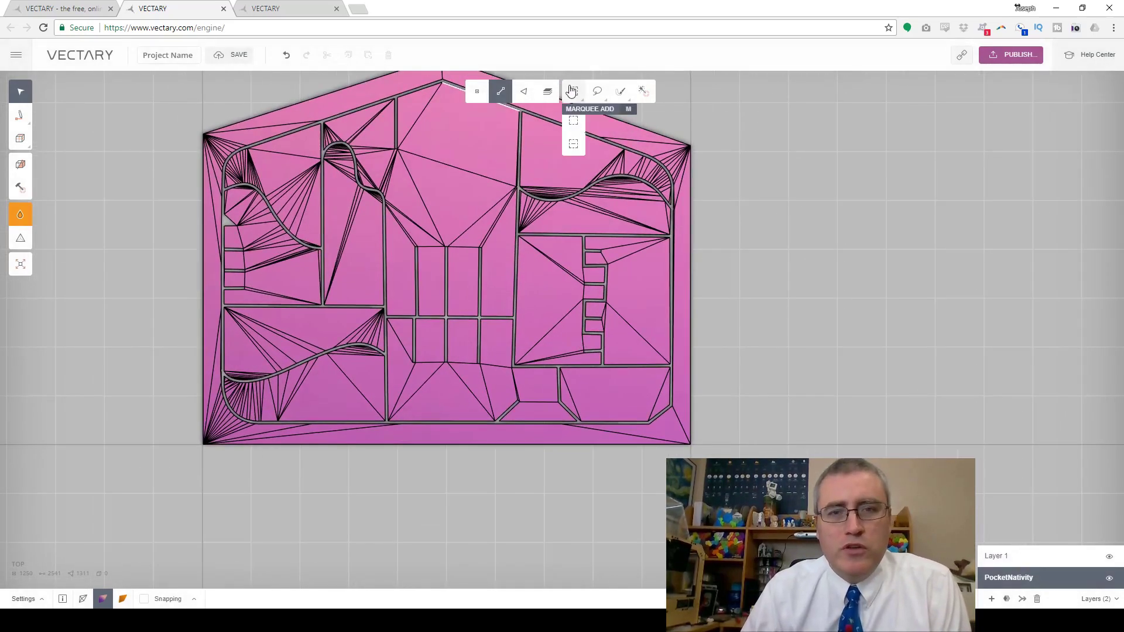
left_click(548, 91)
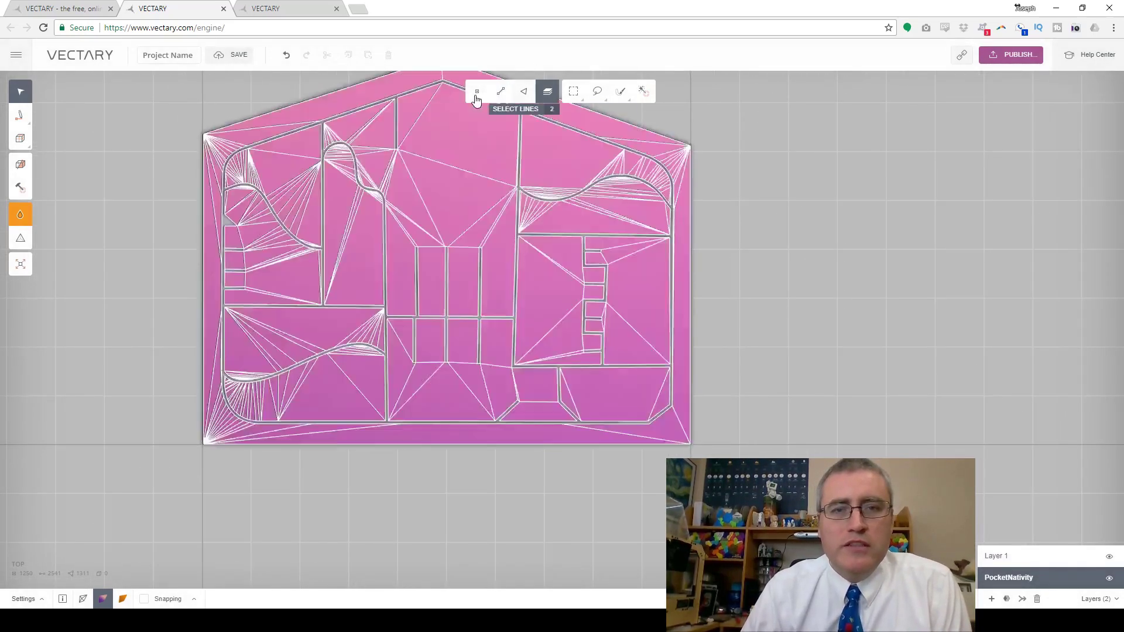
left_click(523, 91)
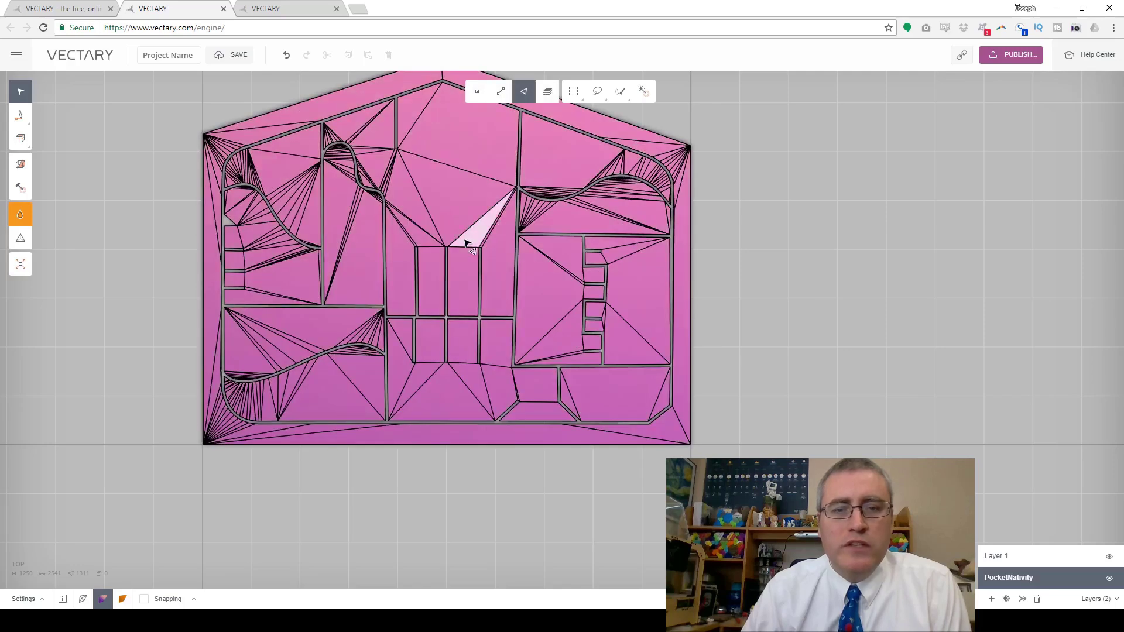
left_click(467, 243)
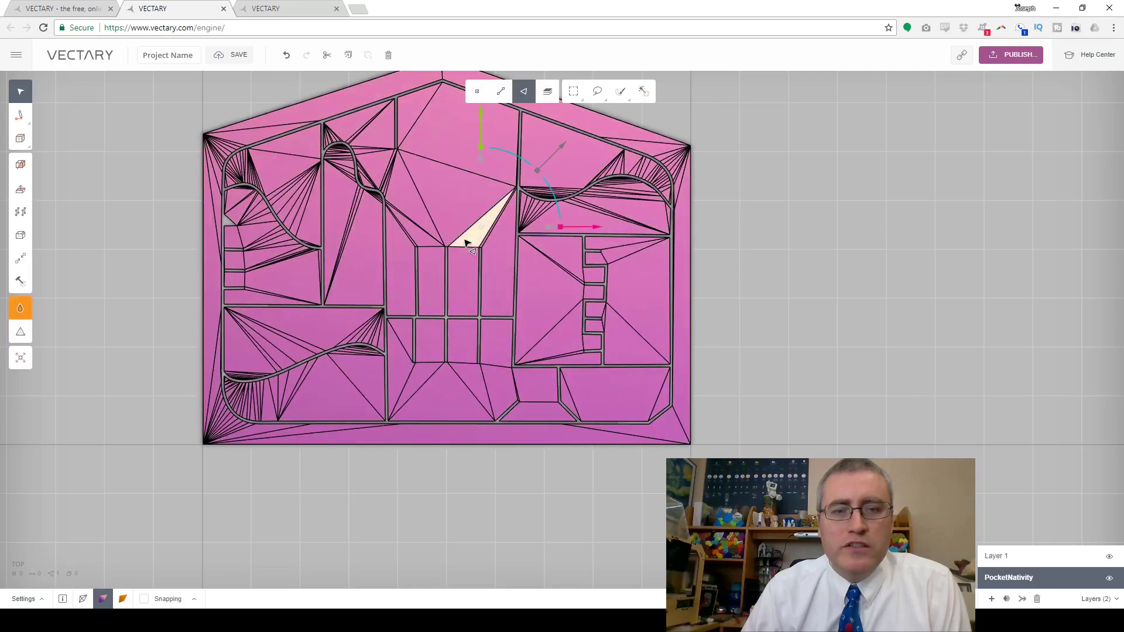
left_click(643, 94)
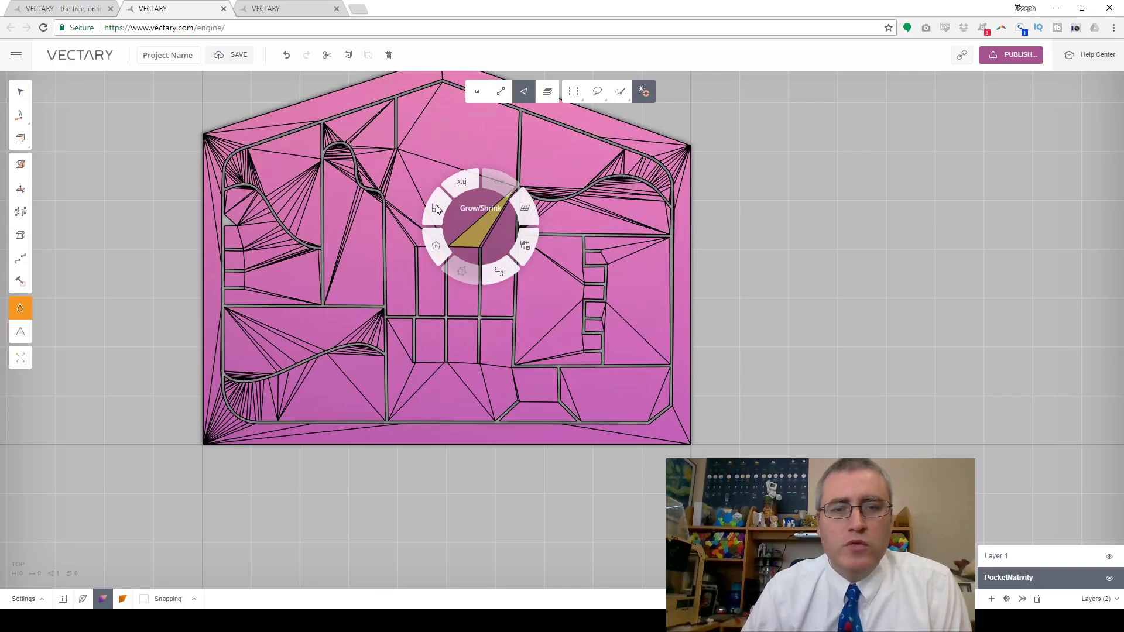
left_click_drag(437, 208, 375, 200)
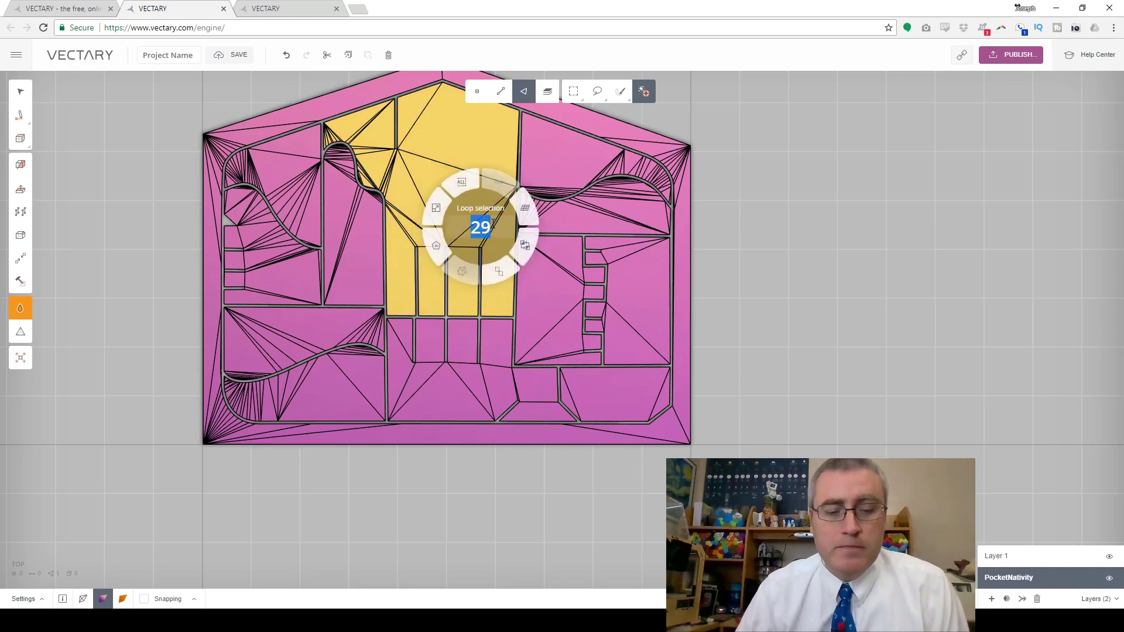
Cut the selected camel piece out of the PocketNativity plate and paste it into a new layer.
key("ctrl+x")
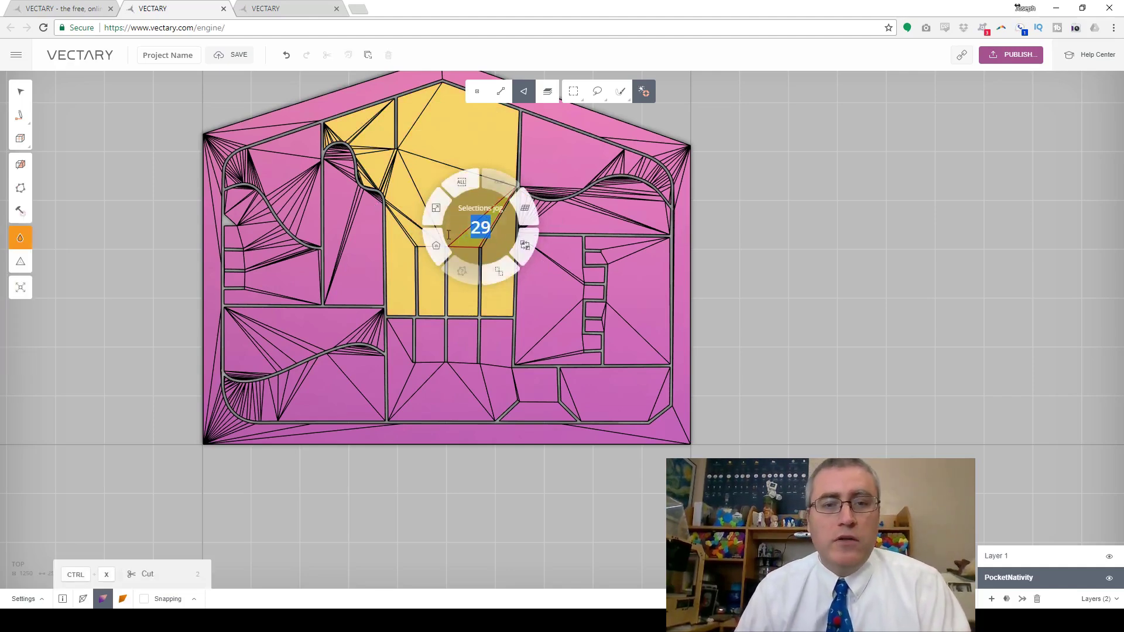
key("ctrl+x")
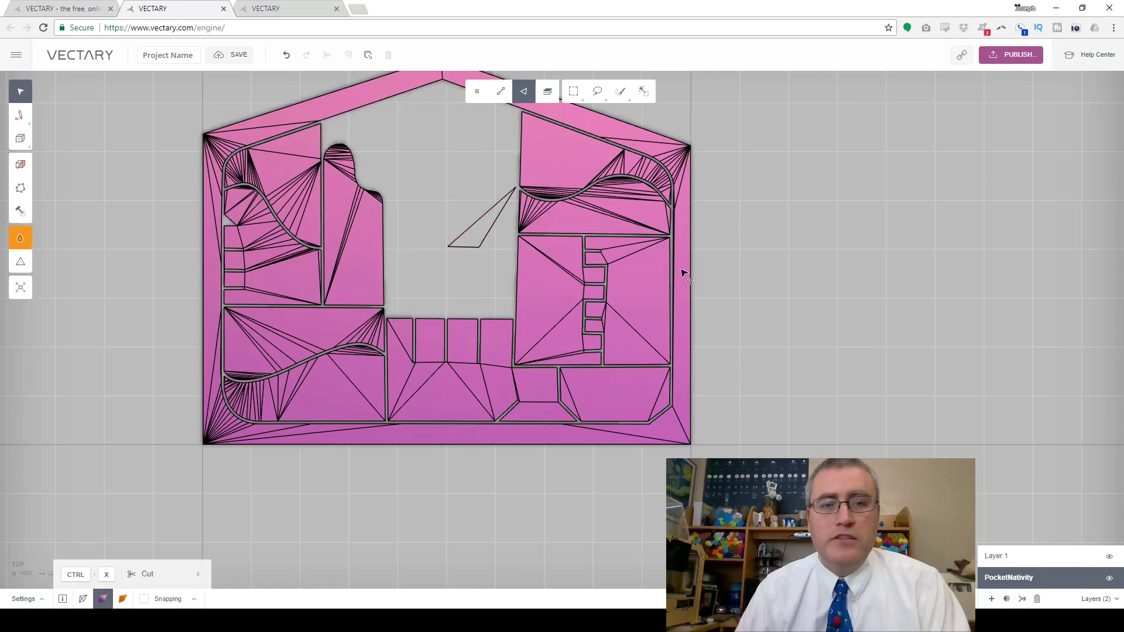
right_click_drag(395, 205, 471, 203)
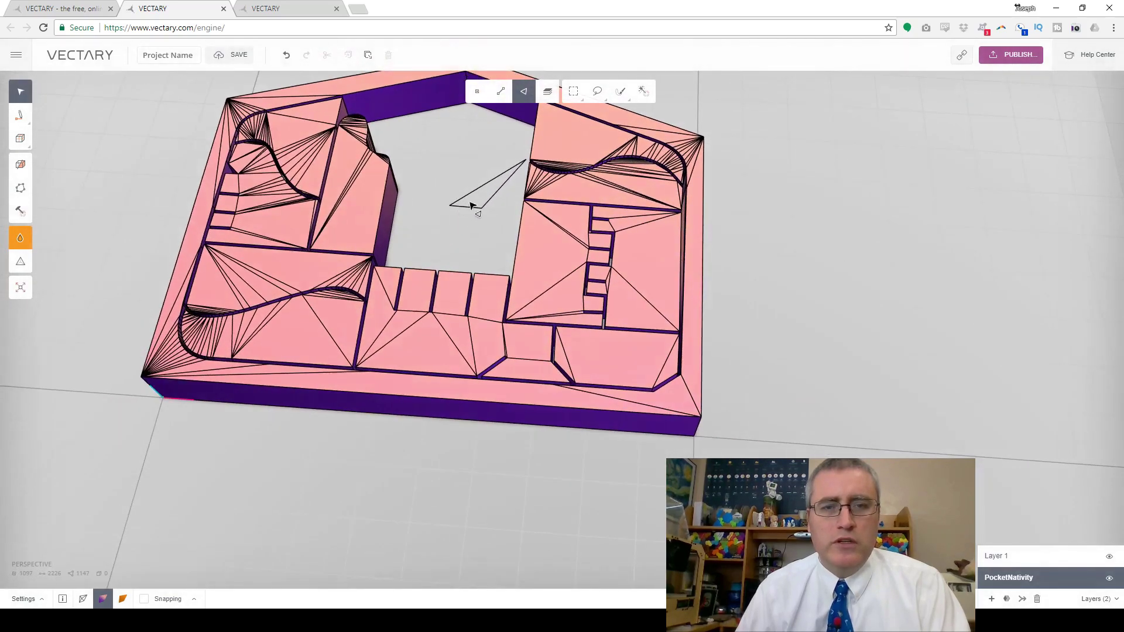
left_click(992, 600)
key("ctrl+v")
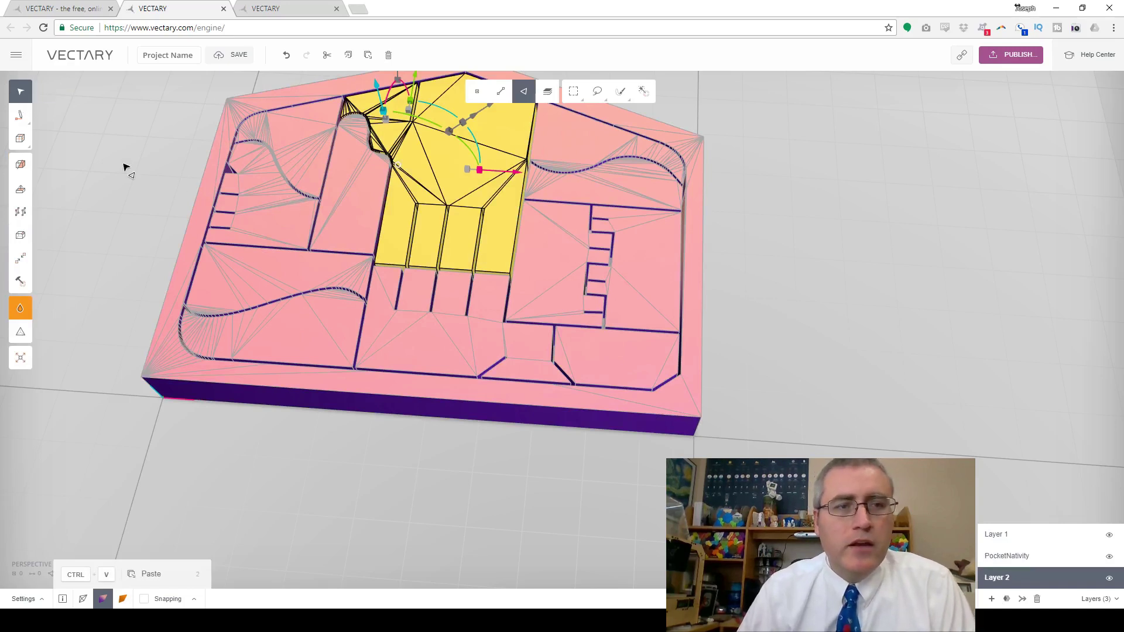
Move the whole pasted camel piece out of the plate onto the empty grid beside it, and clear the selection.
key("ctrl+a")
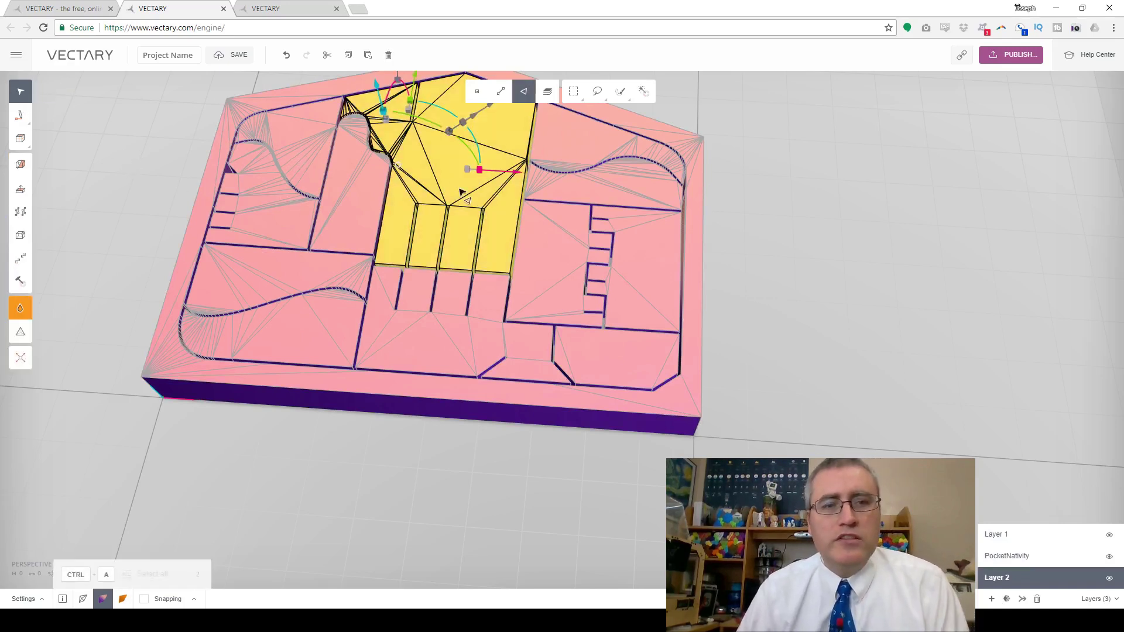
left_click_drag(476, 118, 889, 151)
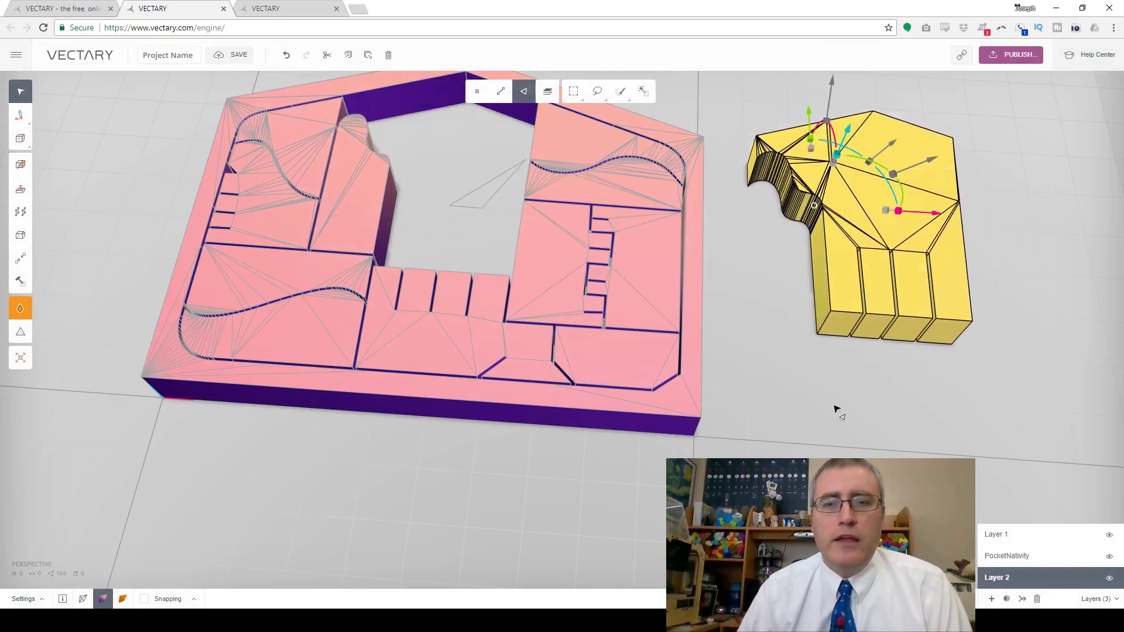
right_click_drag(728, 354, 761, 427)
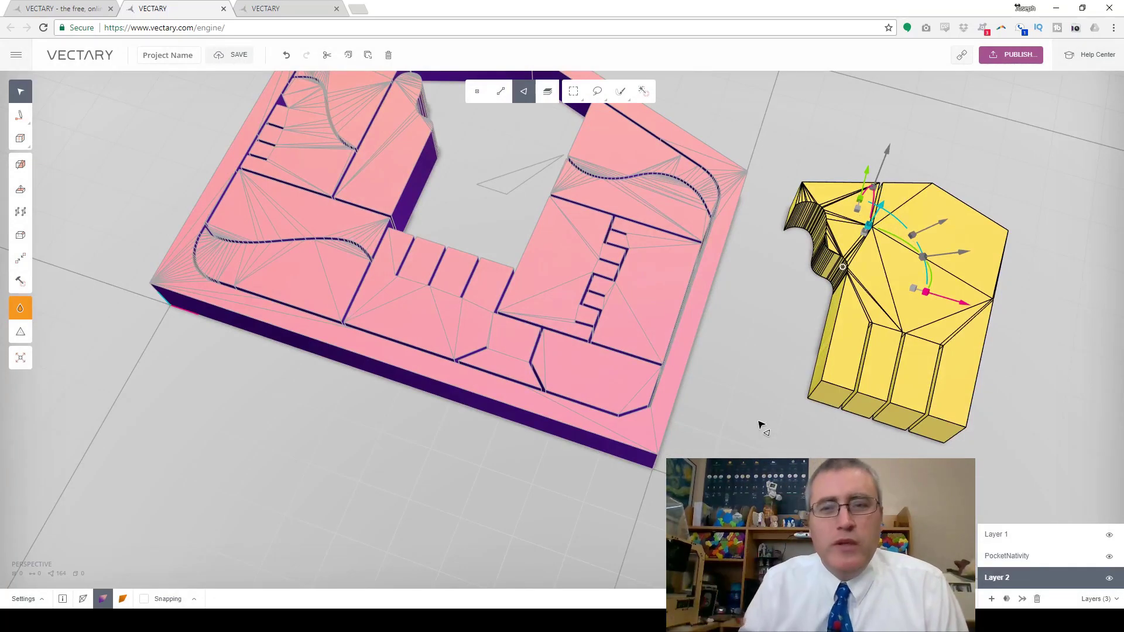
right_click_drag(826, 293, 776, 284)
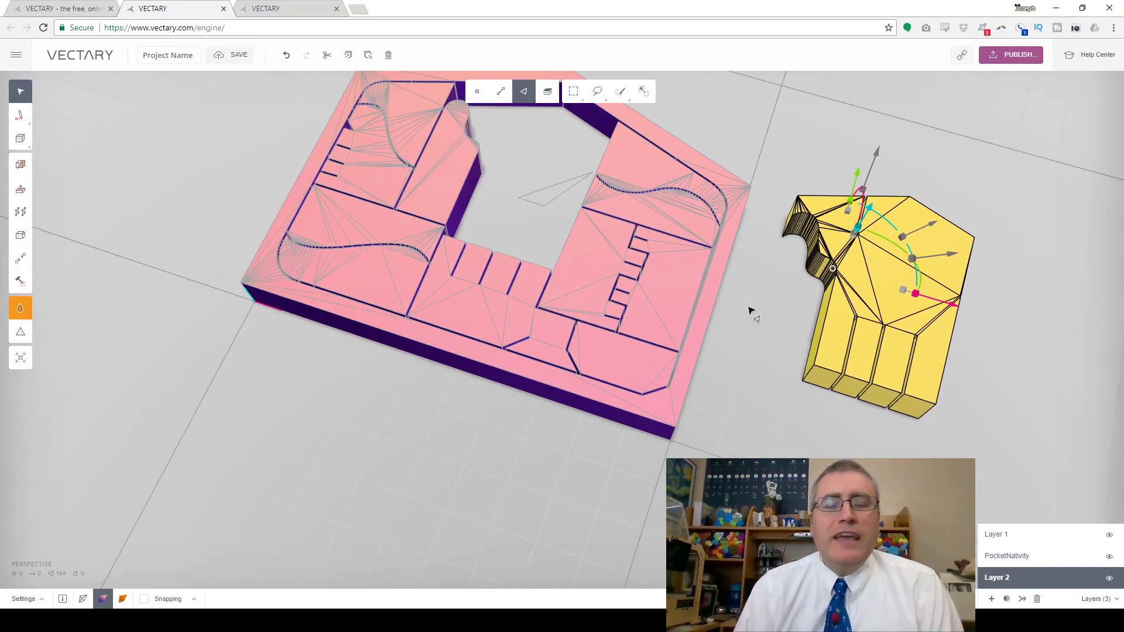
scroll(751, 311, "down", 5)
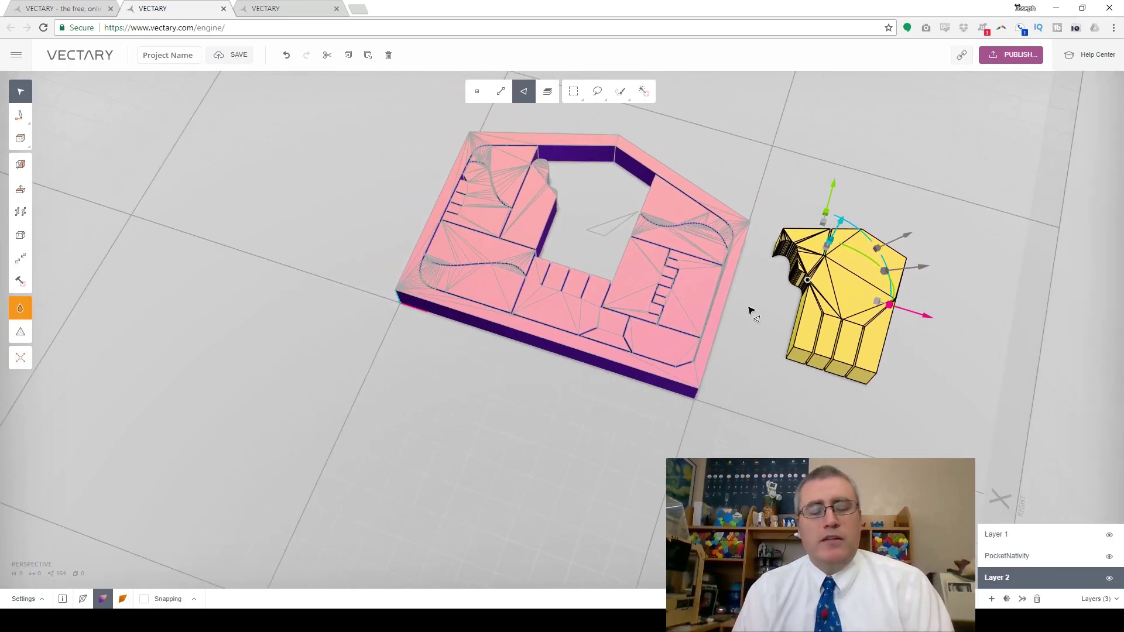
key("ctrl")
key("ctrl+a")
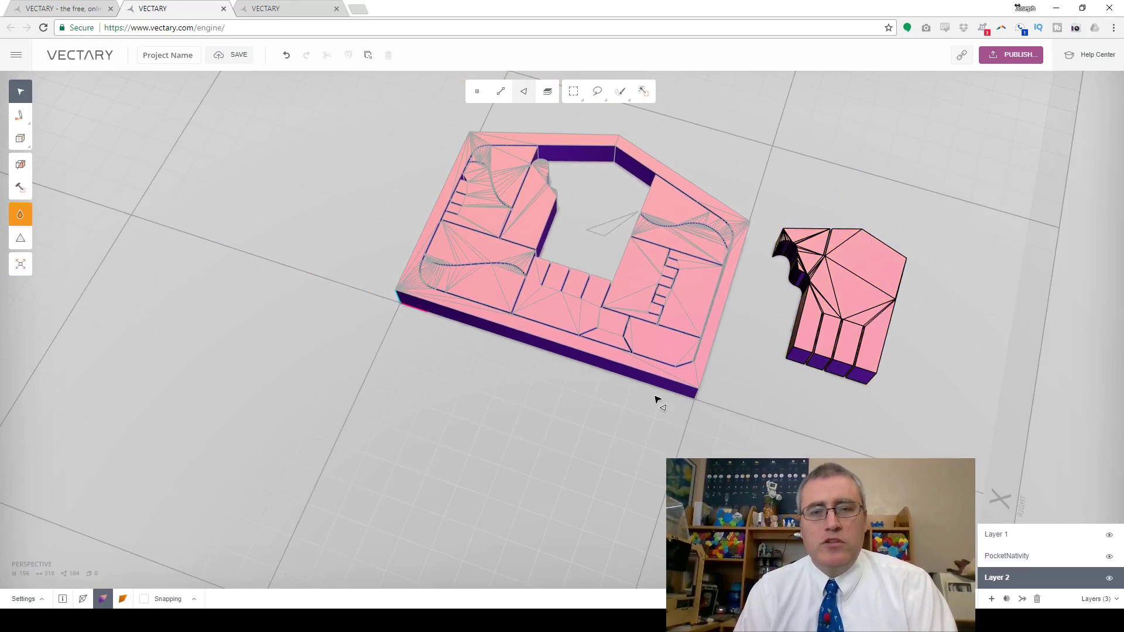
Try to box-select just the first figure in the lower row of PocketNativity2 with whole-object selection.
scroll(413, 369, "up", 3)
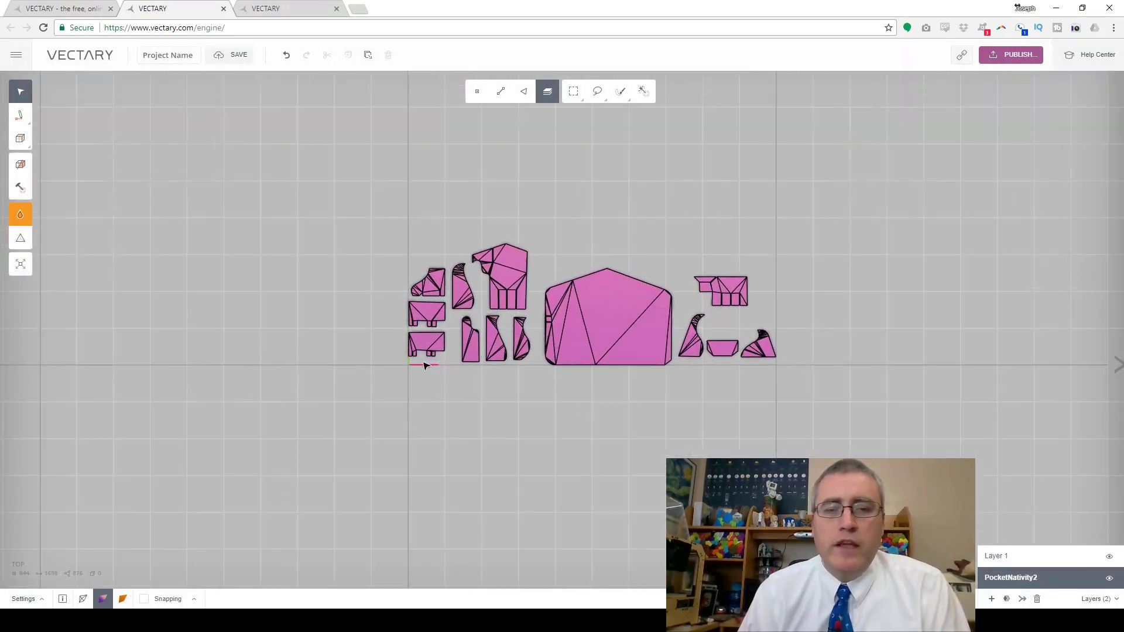
scroll(475, 395, "down", 1)
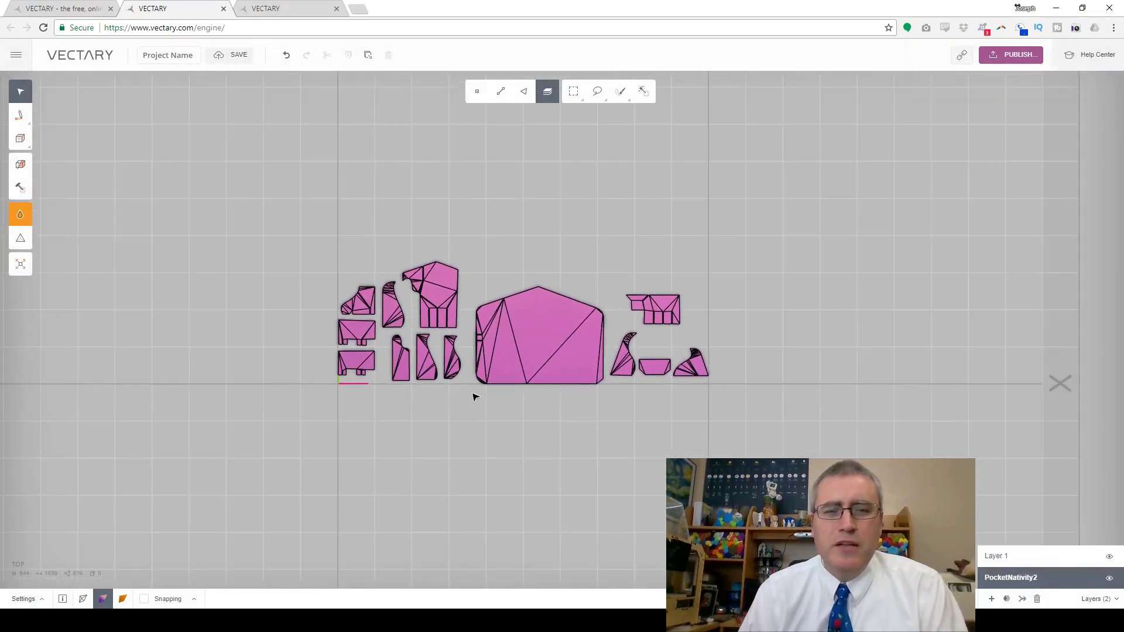
scroll(474, 383, "up", 1)
right_click_drag(410, 495, 437, 494)
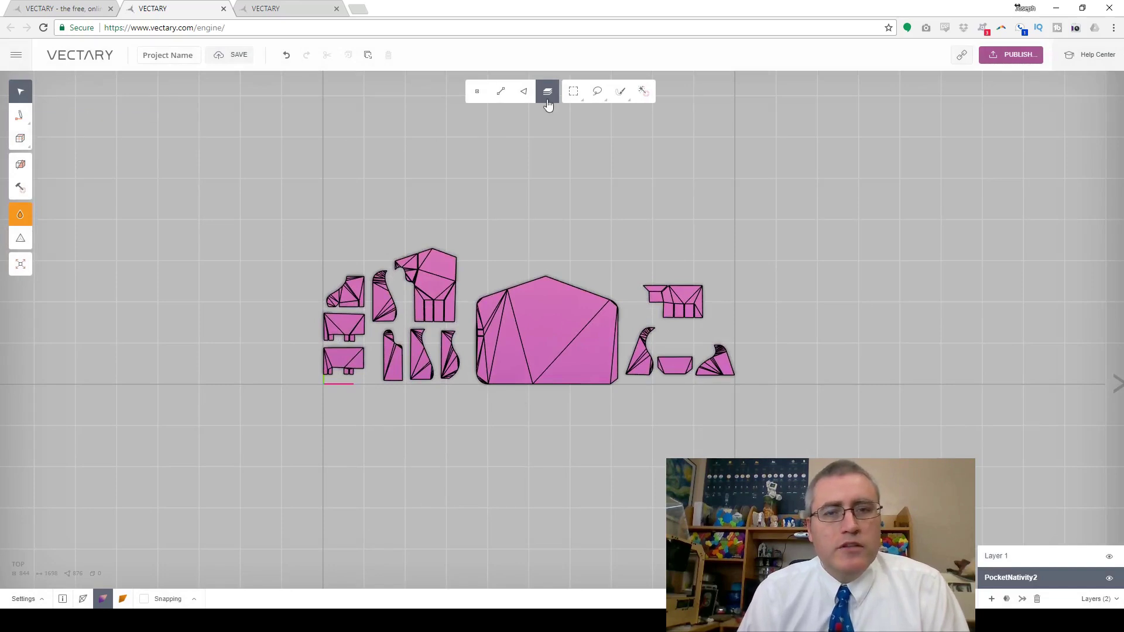
left_click(573, 90)
scroll(451, 413, "up", 3)
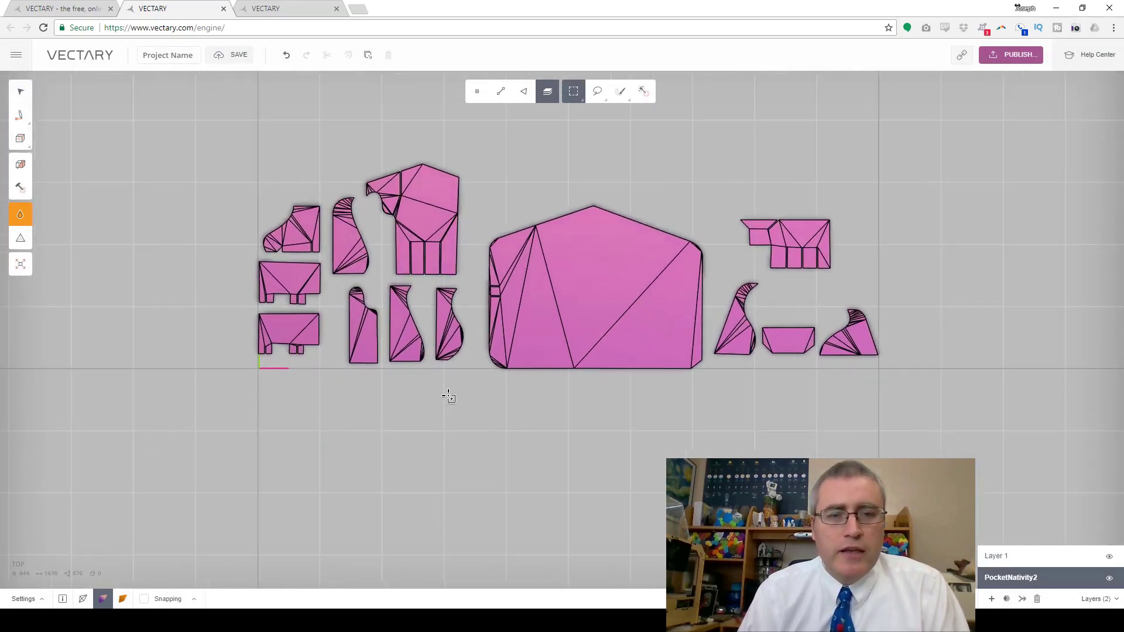
scroll(449, 397, "up", 1)
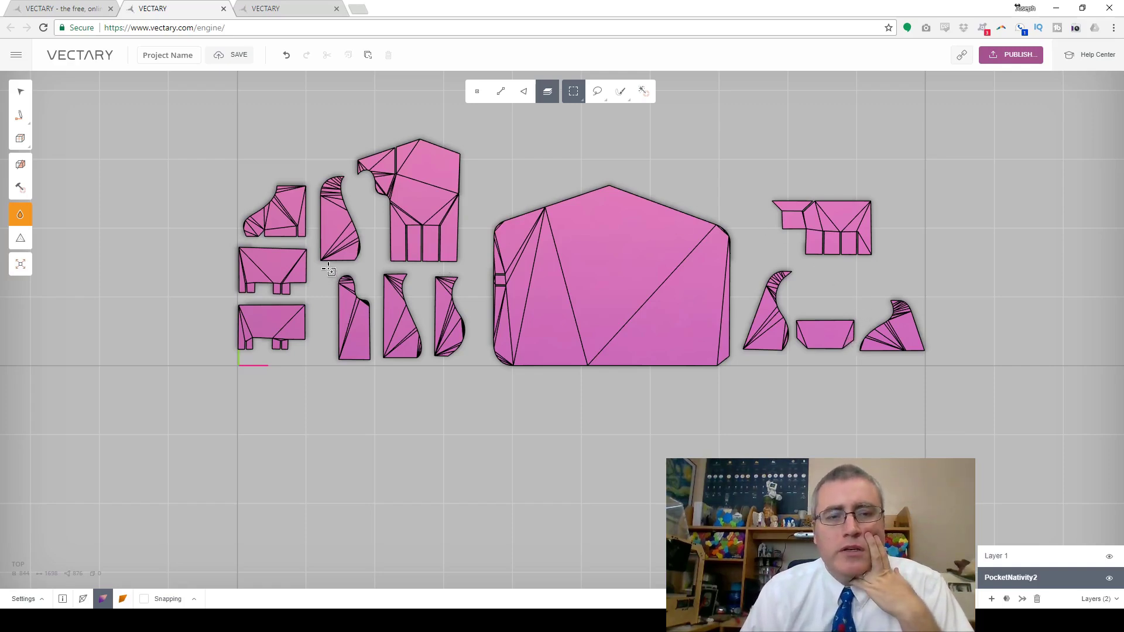
left_click_drag(356, 296, 377, 384)
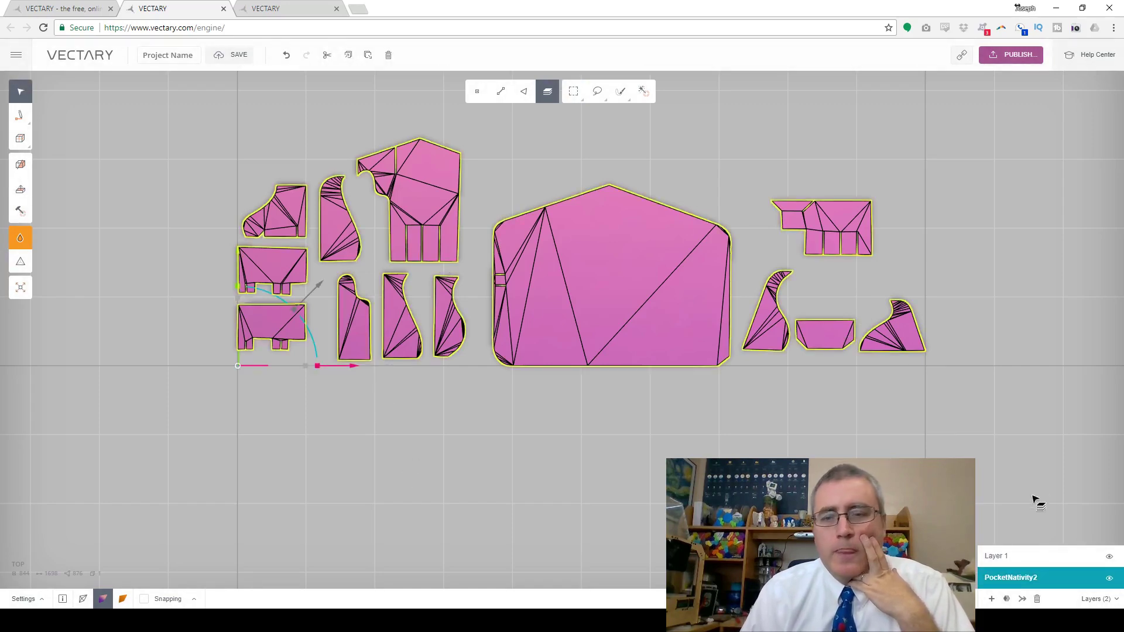
left_click(525, 170)
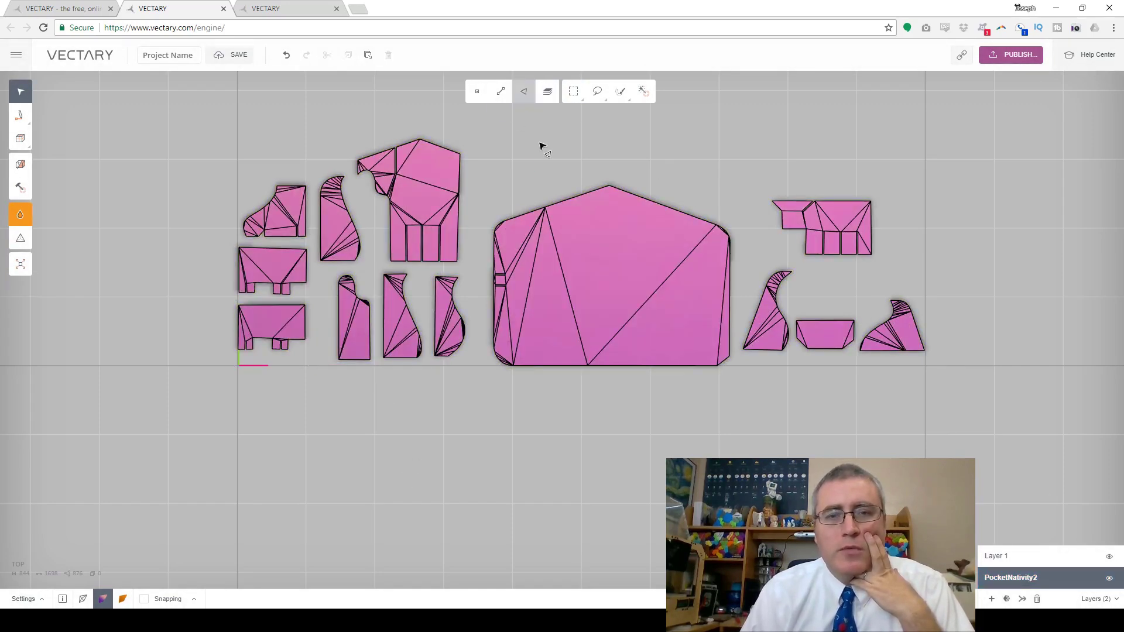
Try to box-select the first lower-row figure by its faces and view it in perspective.
left_click(577, 100)
left_click_drag(328, 269, 371, 402)
right_click_drag(363, 436, 447, 429)
Select the faces of all pieces and shift the group in the negative X direction to bring its far end onto the grid.
key("ctrl+a")
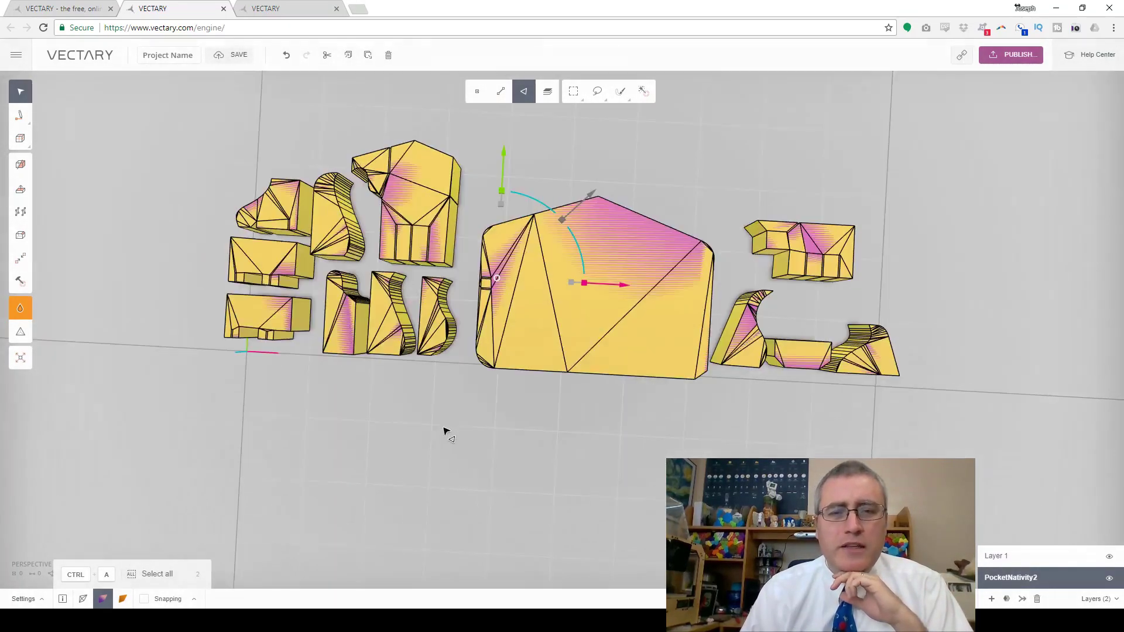
left_click_drag(587, 208, 542, 178)
scroll(319, 350, "down", 1)
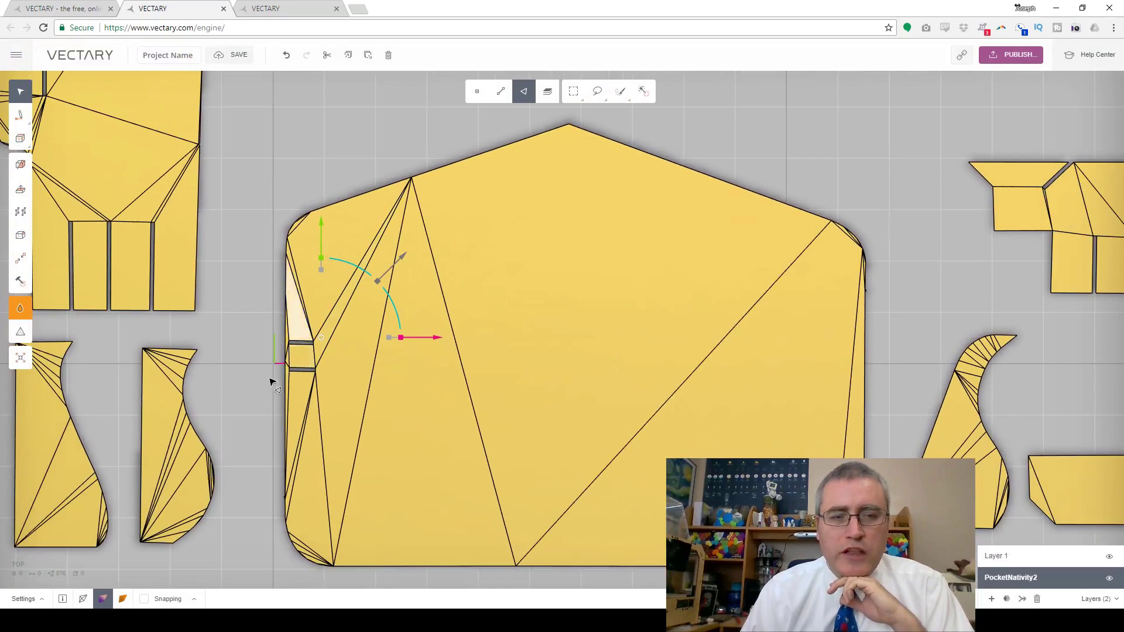
scroll(281, 366, "down", 5)
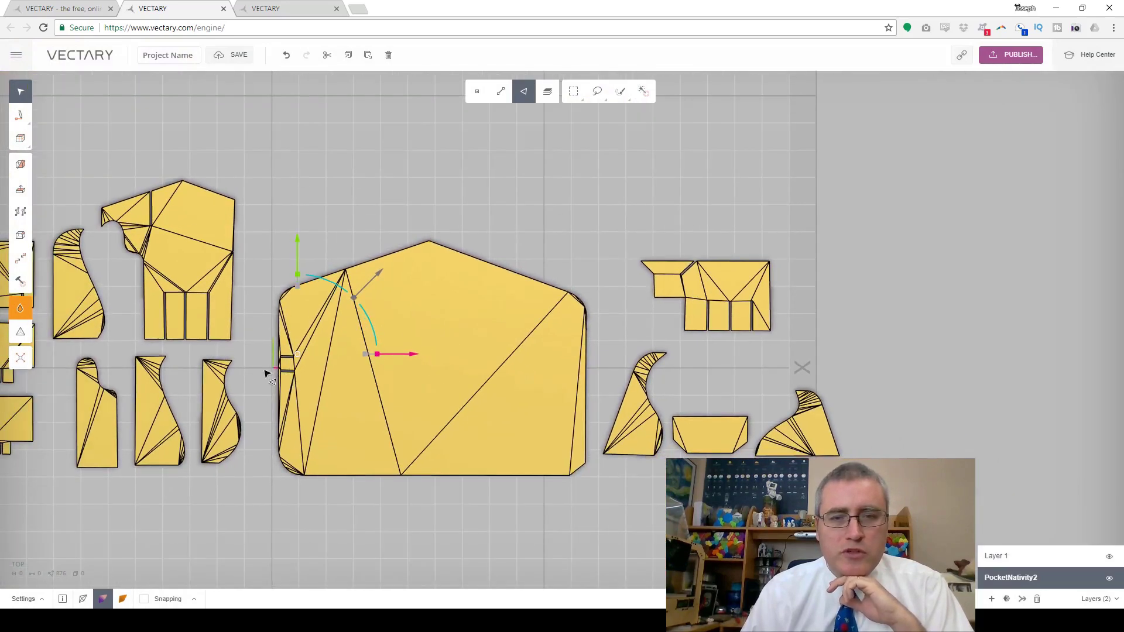
right_click_drag(195, 523, 324, 498)
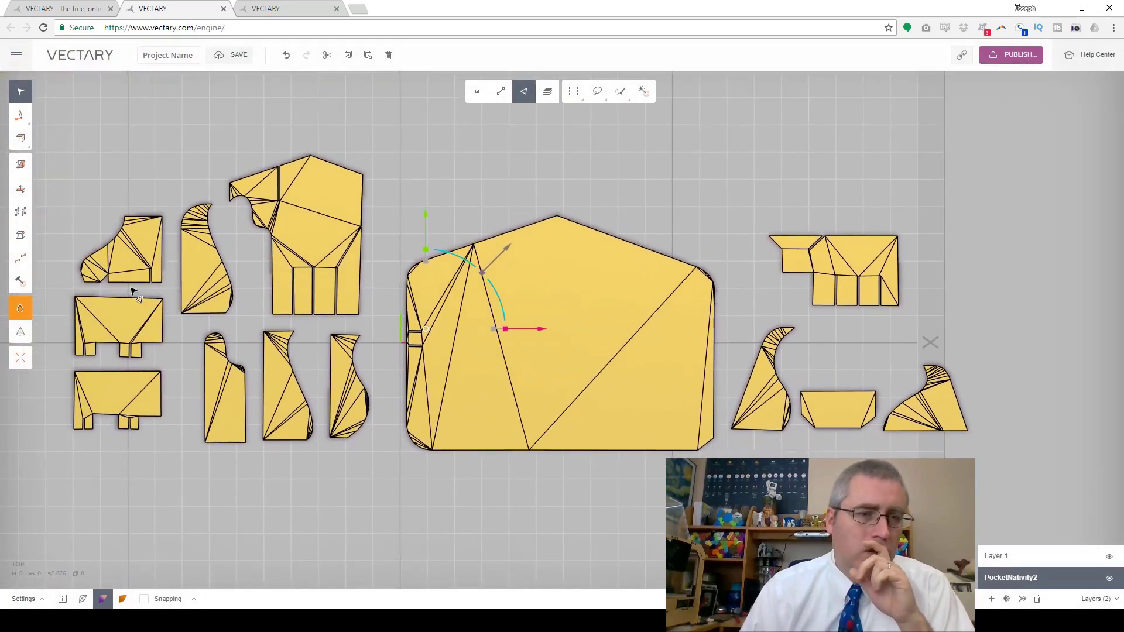
right_click_drag(370, 467, 490, 452)
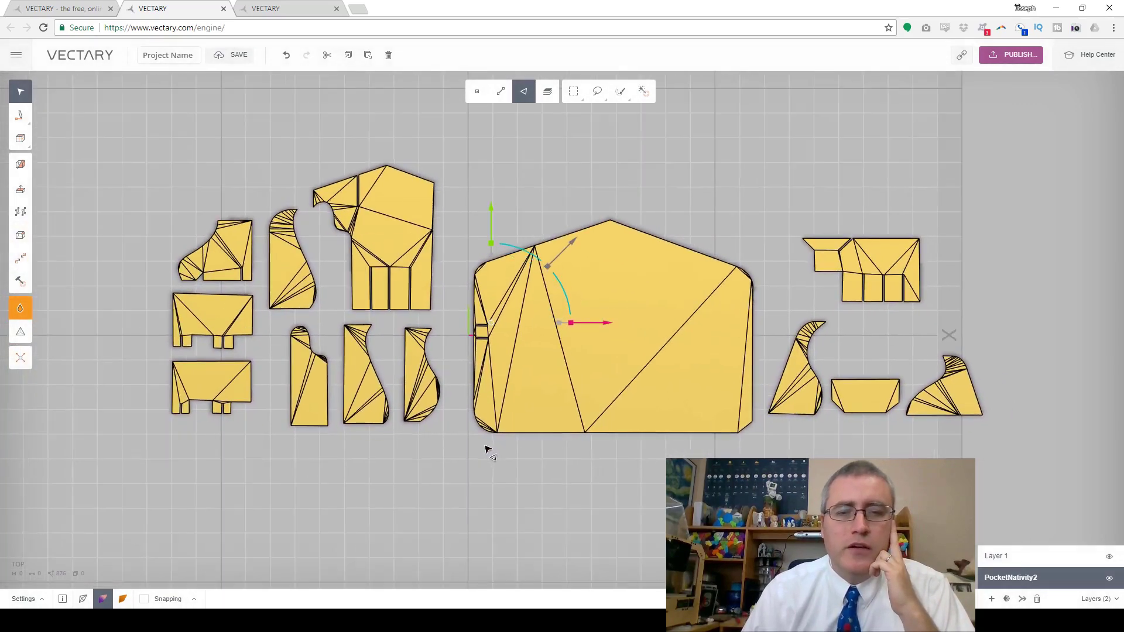
left_click_drag(598, 323, 455, 331)
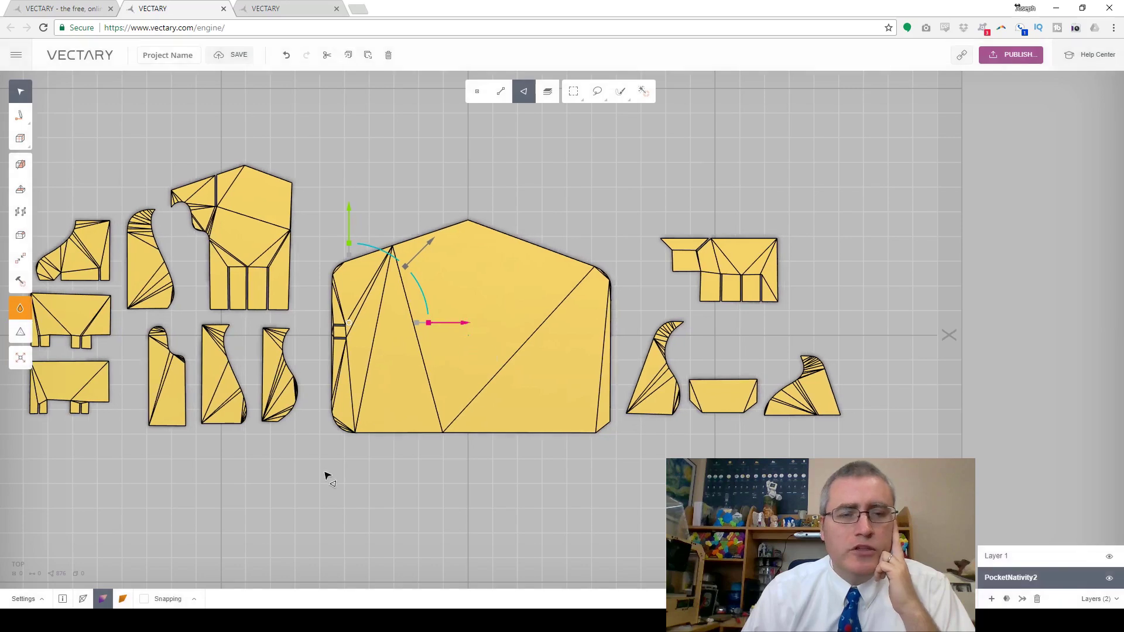
left_click(297, 460)
Box-select all faces of the first figure in the lower row and transfer it by cut and paste to a new layer.
left_click(574, 91)
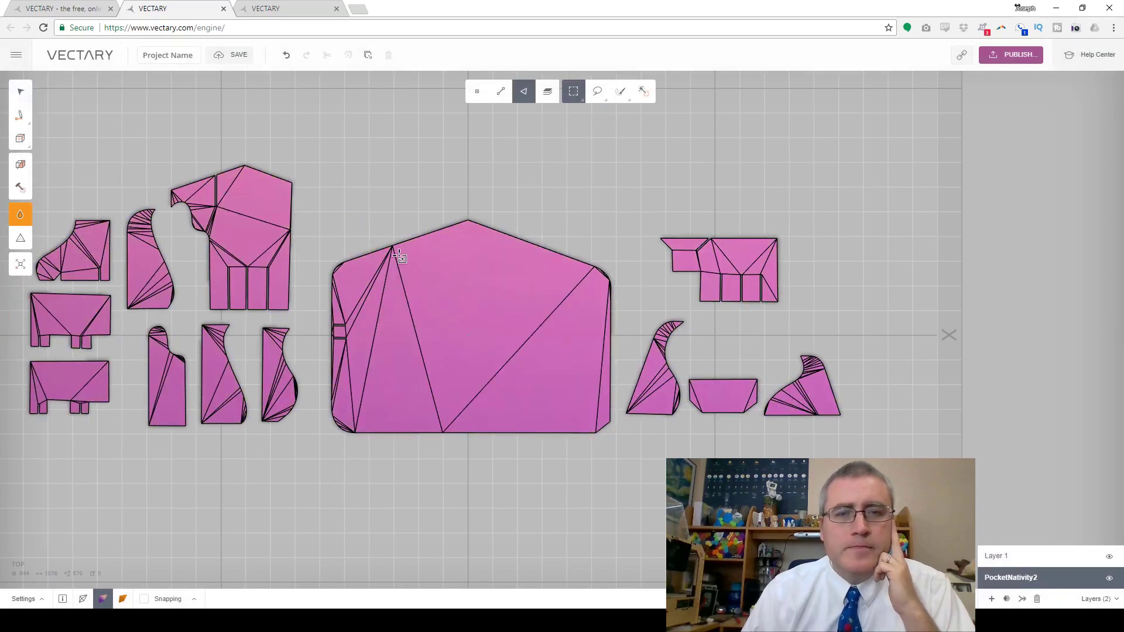
left_click_drag(144, 320, 201, 458)
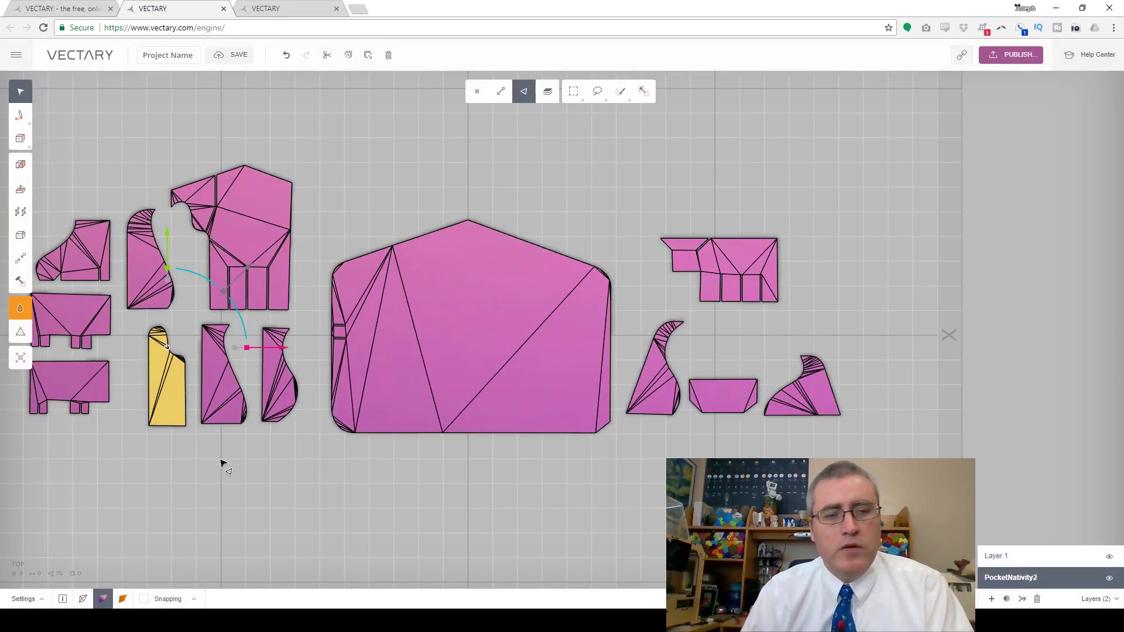
key("ctrl+x")
right_click_drag(559, 434, 594, 423)
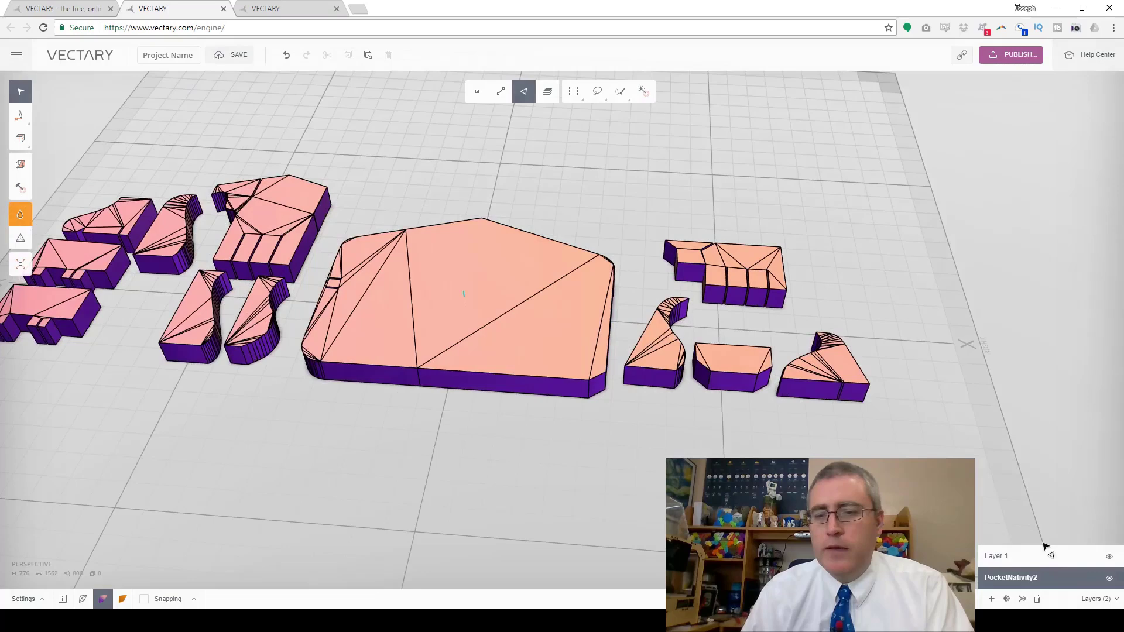
left_click(1071, 585)
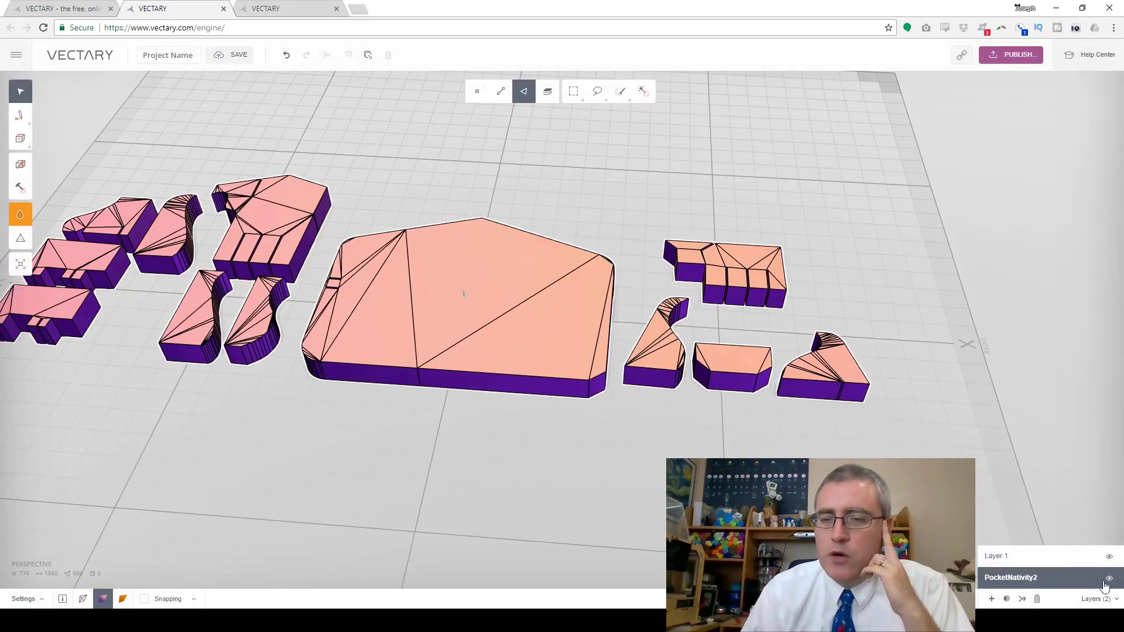
left_click(992, 599)
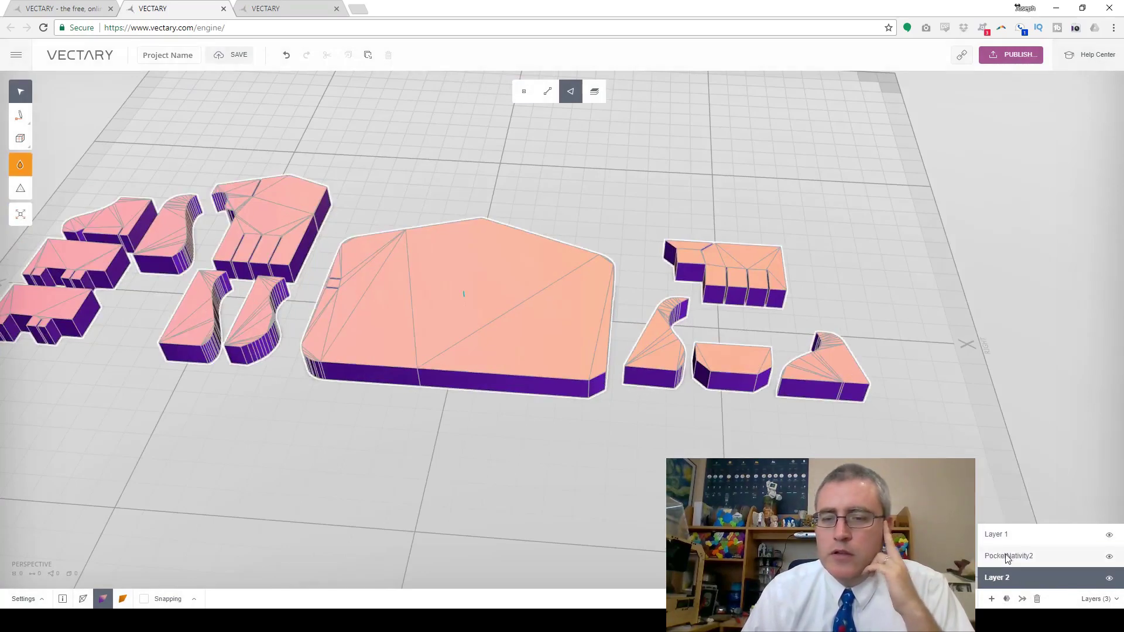
key("ctrl+v")
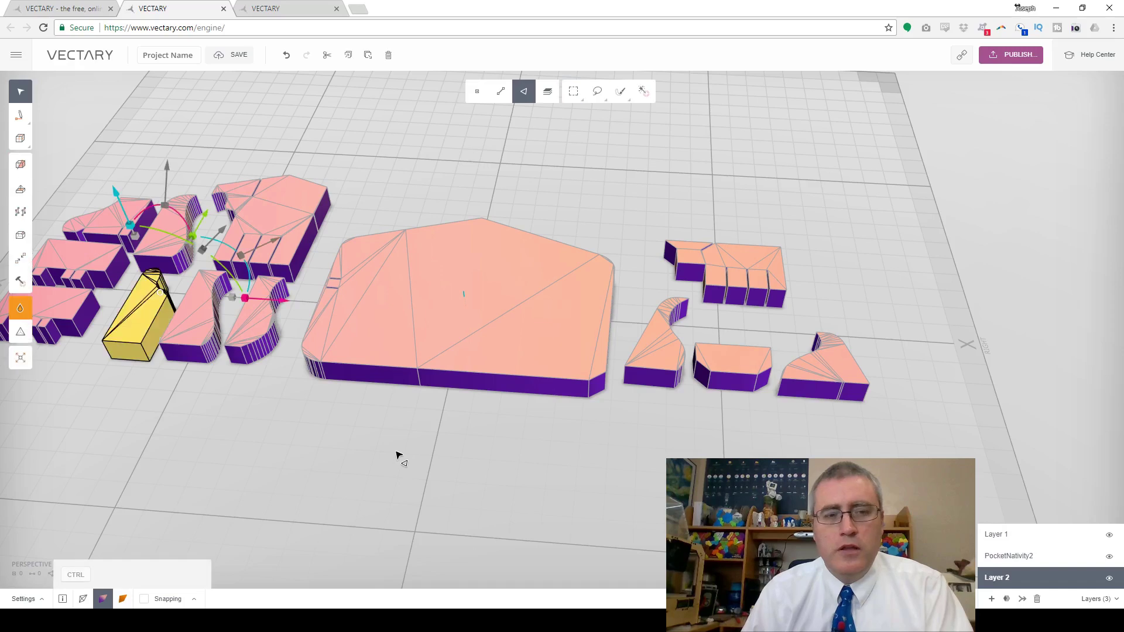
Hide the PocketNativity2 layer and rename Layer 2, which holds the separated figure, to "Wiseman 1".
left_click(1110, 558)
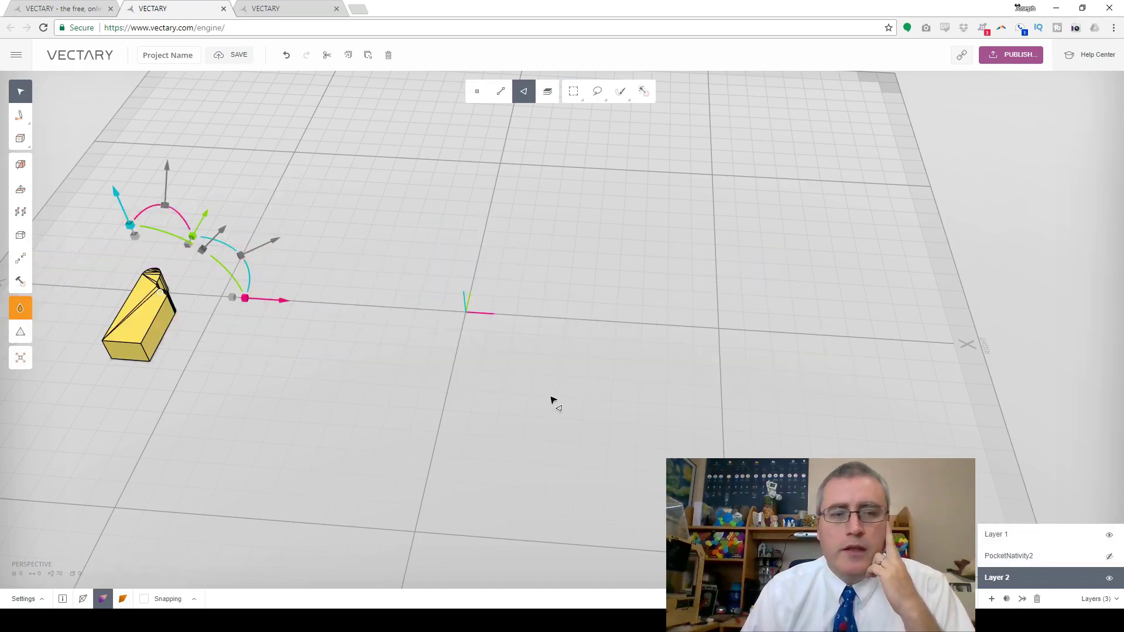
left_click(330, 357)
right_click_drag(330, 357, 229, 330)
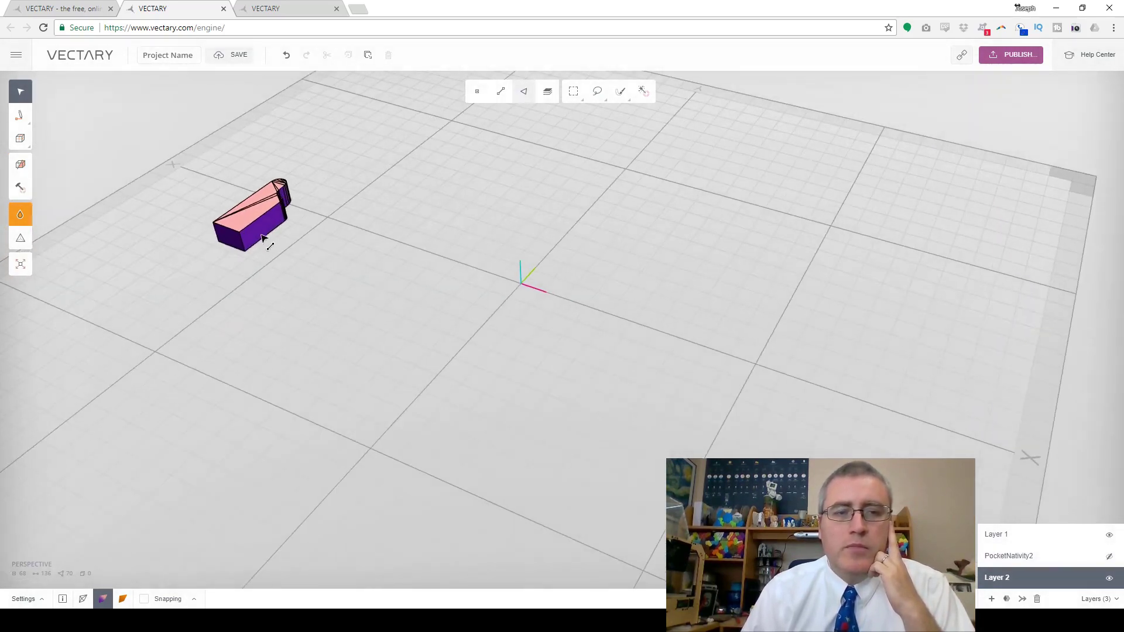
left_click(263, 239)
left_click(998, 578)
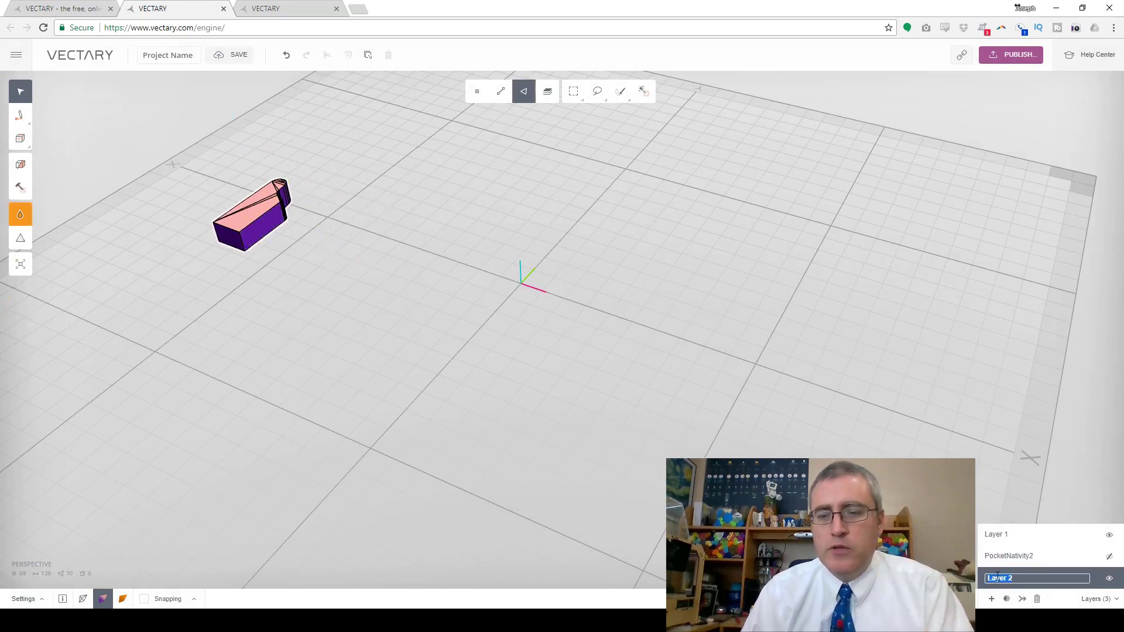
type("Wiseman 1")
key("Return")
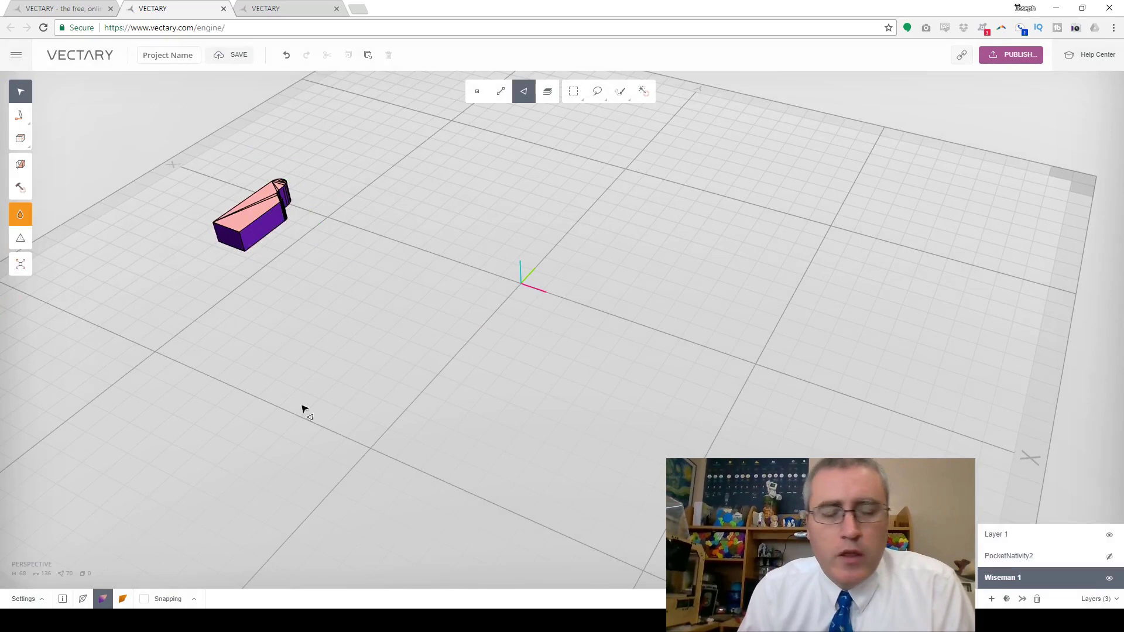
Select all faces of the Wiseman 1 figure, rotate it upright and move it vertically so its base sits on the grid.
left_click(257, 240)
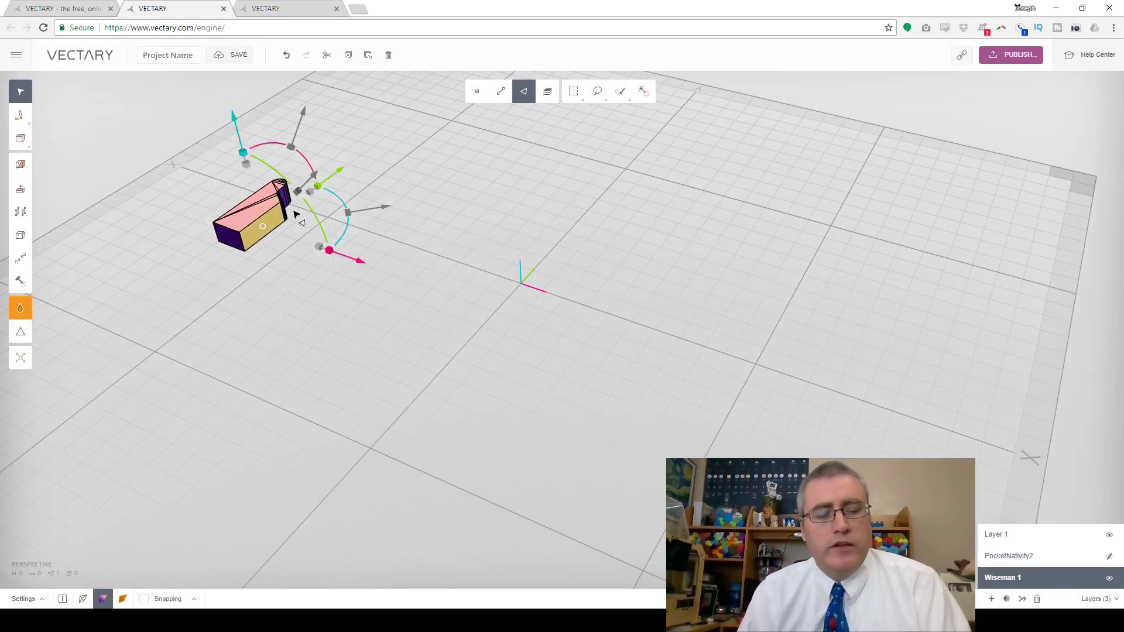
key("ctrl+a")
left_click_drag(289, 121, 225, 203)
key("Return")
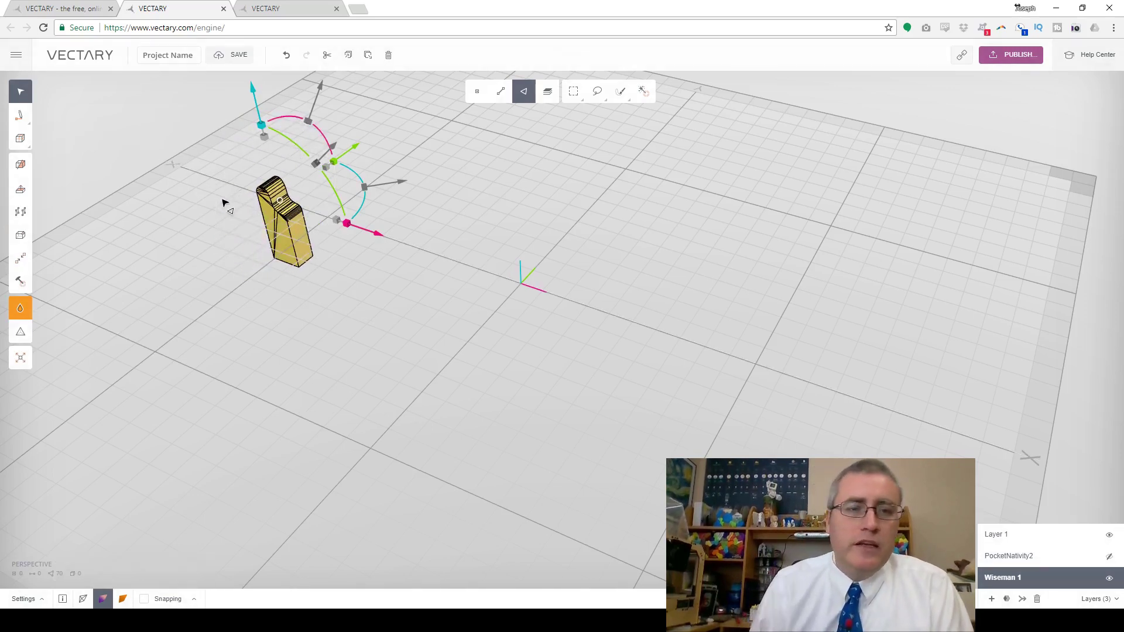
left_click_drag(258, 115, 245, 96)
right_click_drag(288, 355, 139, 183)
left_click_drag(131, 162, 131, 168)
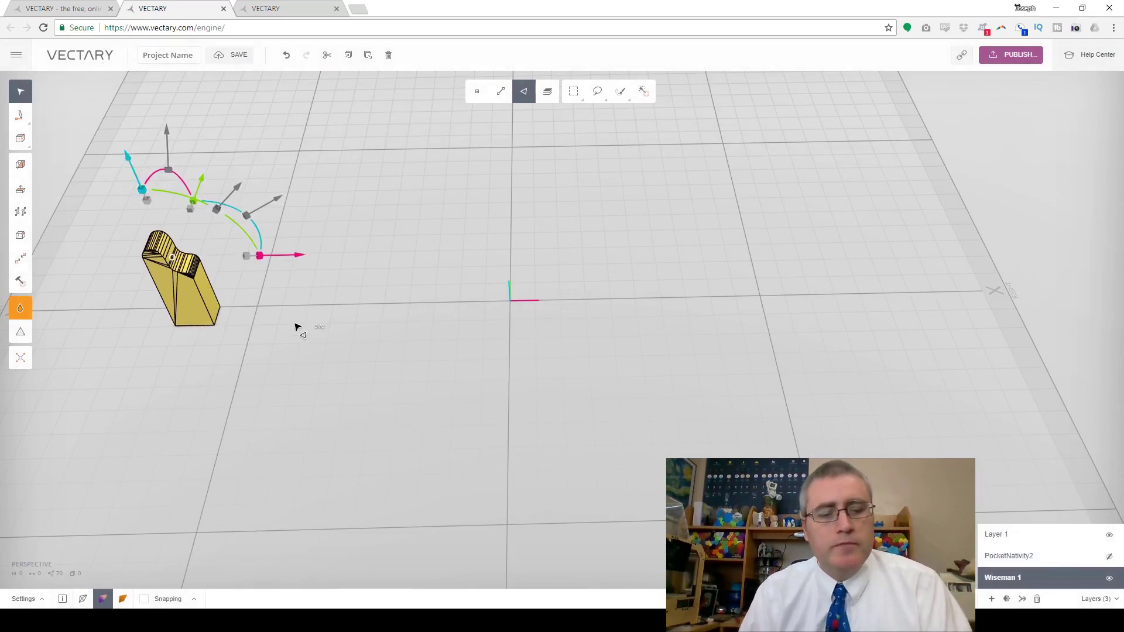
Box-select the triangulated faces on one flat side of the upright figure and delete them.
key("a")
scroll(413, 436, "down", 2)
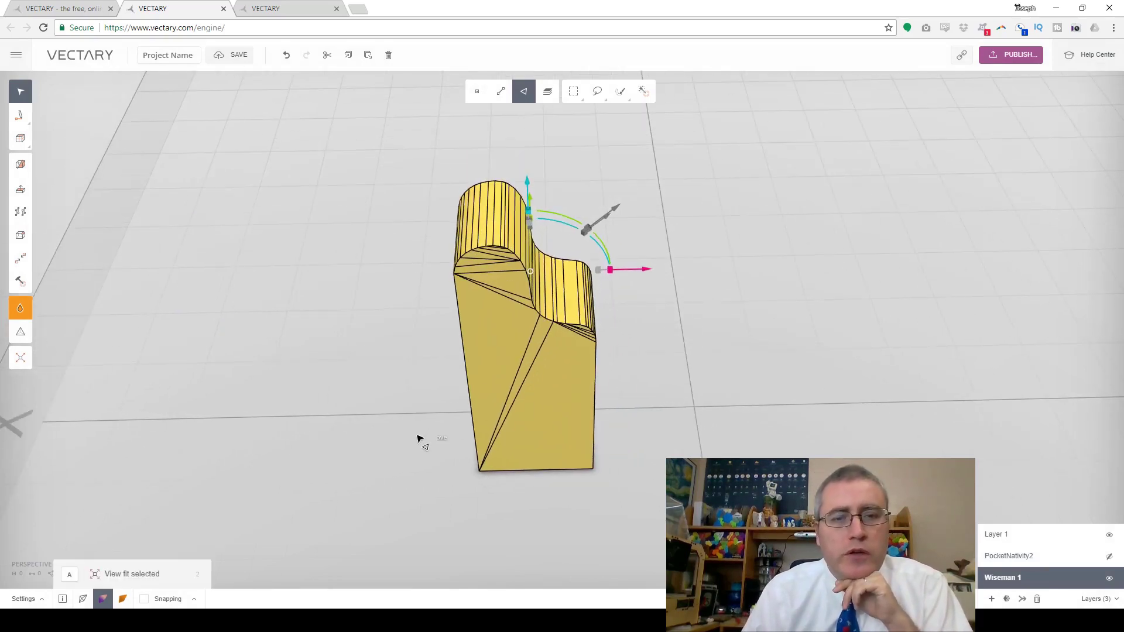
left_click_drag(476, 518, 416, 498)
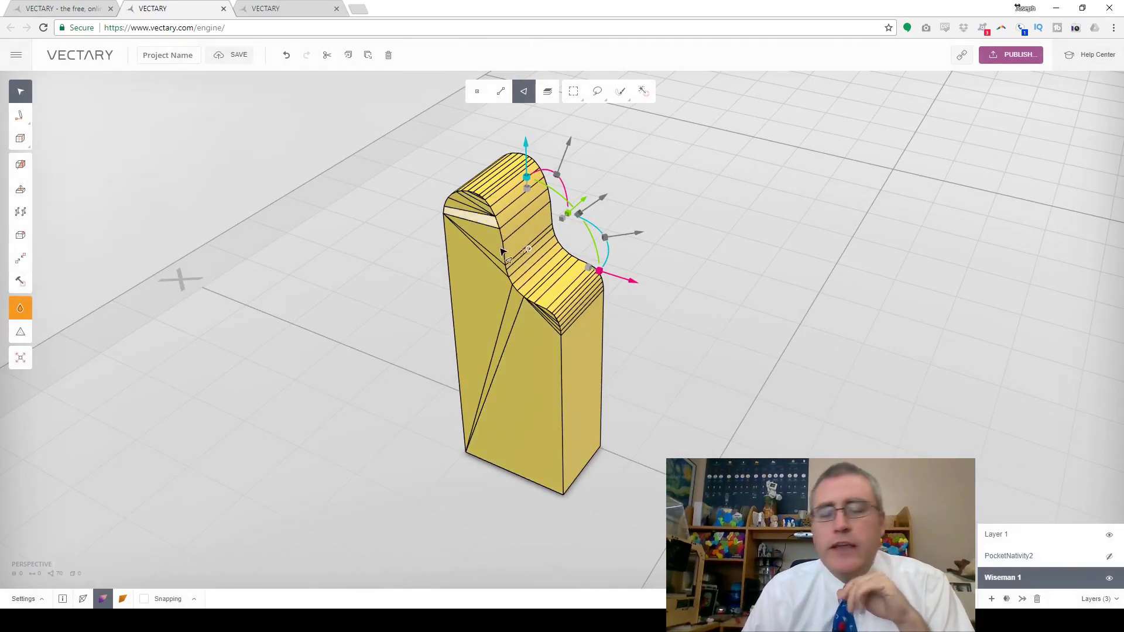
left_click_drag(598, 526, 474, 499)
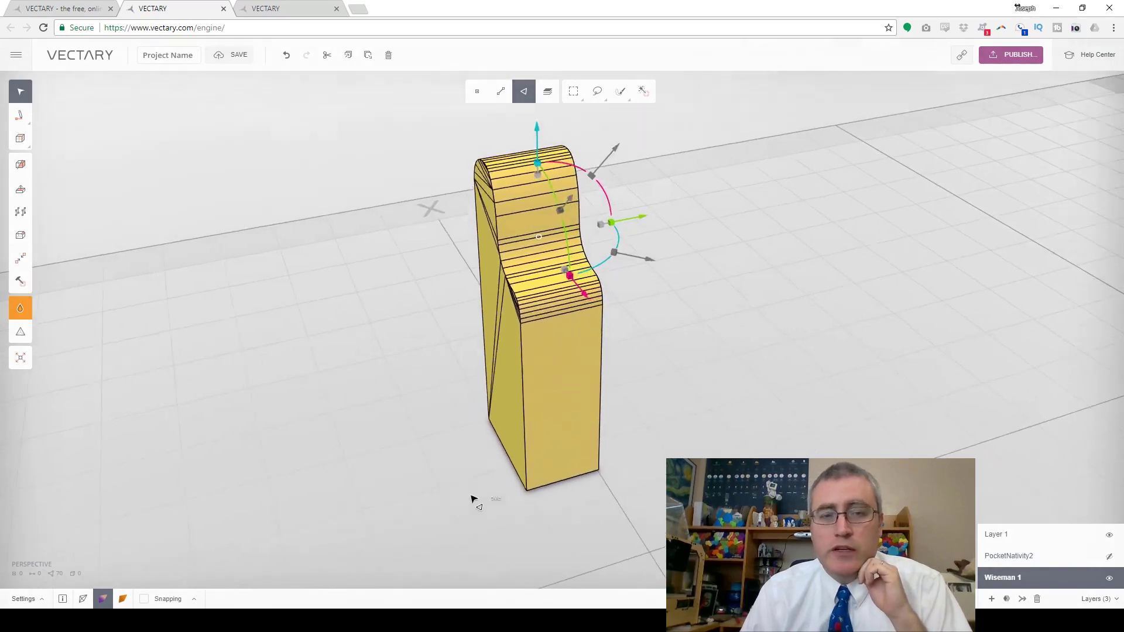
left_click(474, 500)
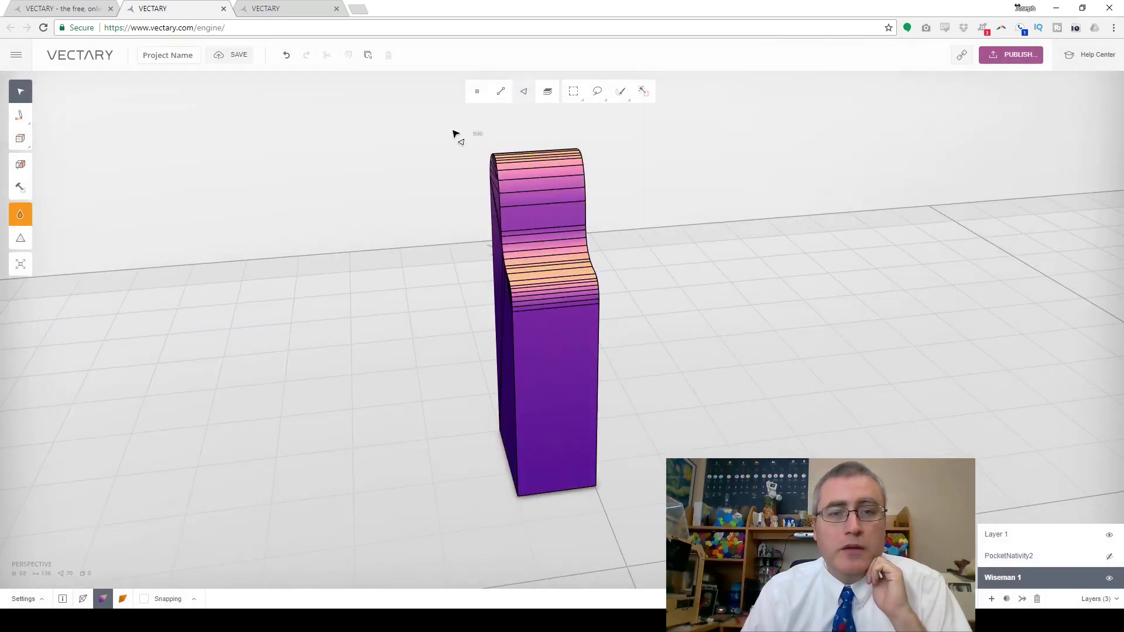
key("b")
left_click_drag(468, 161, 464, 276)
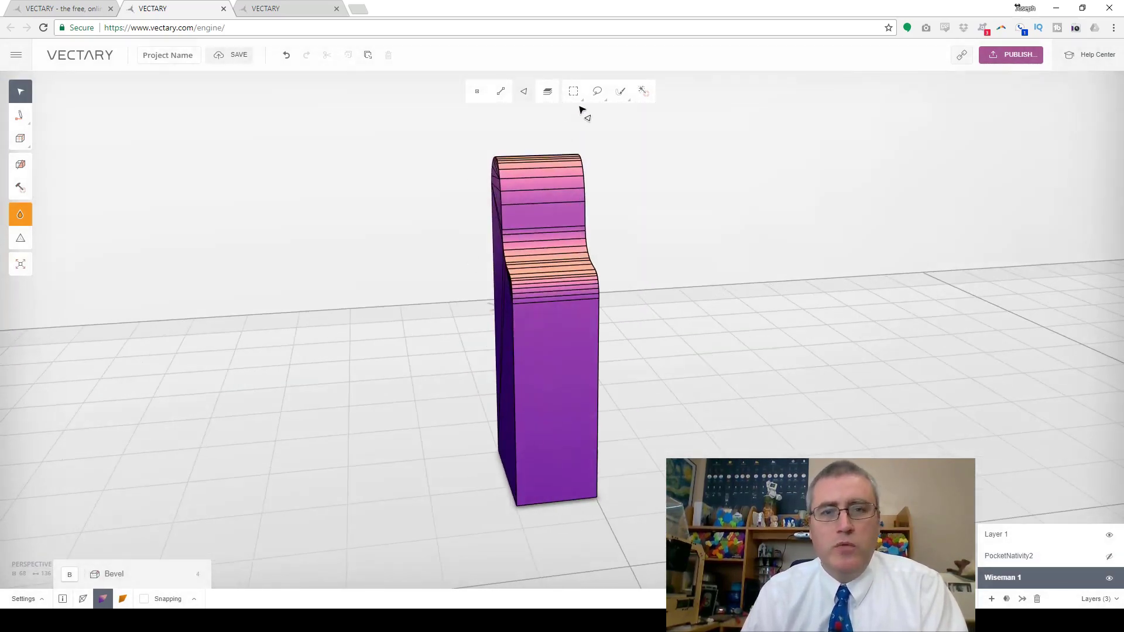
mouse_move(577, 104)
key("m")
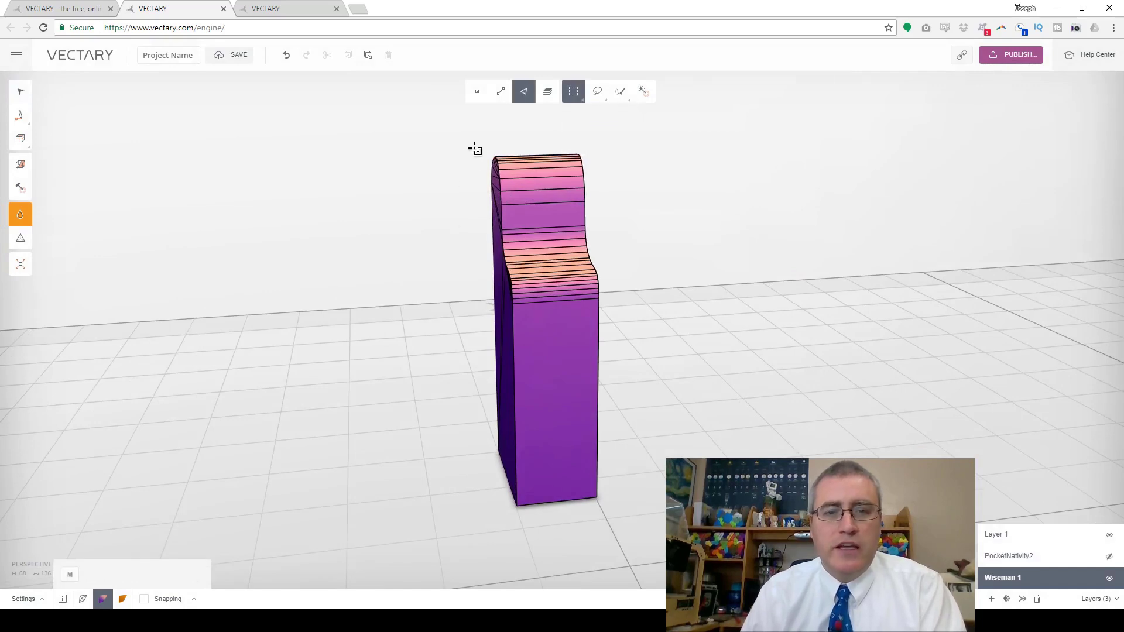
left_click_drag(469, 139, 567, 561)
right_click_drag(517, 534, 486, 483)
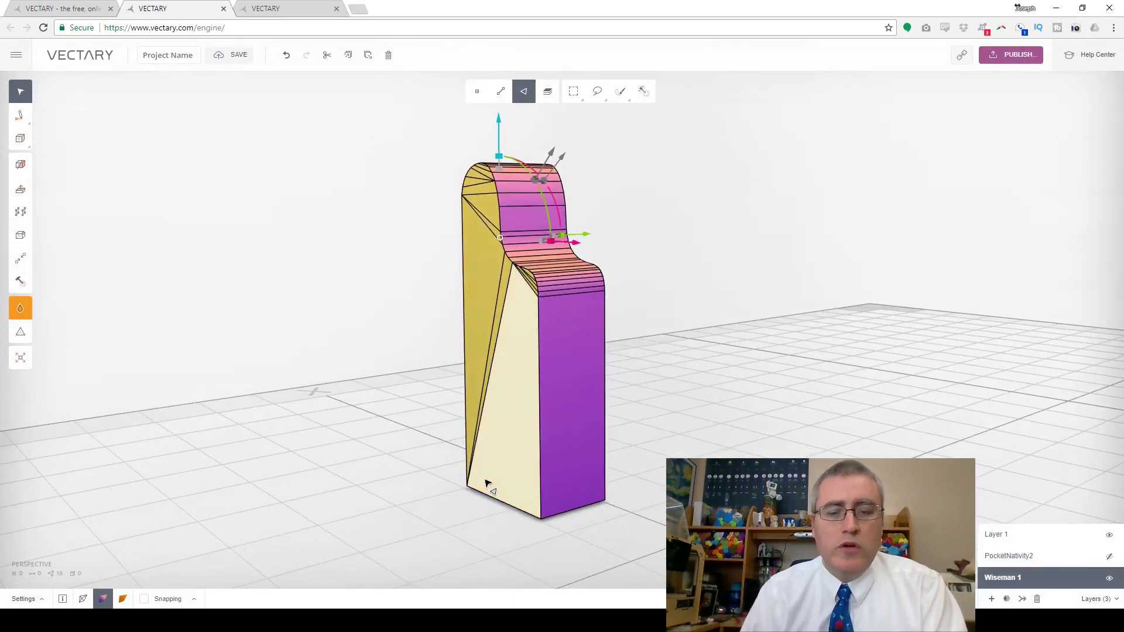
key("Delete")
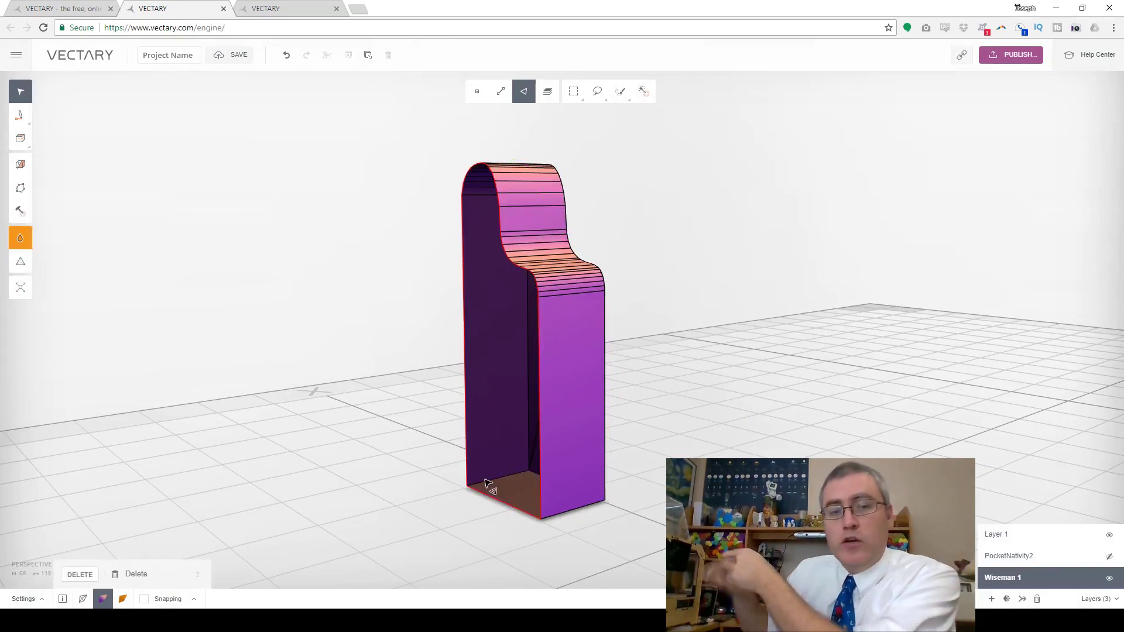
Box-select the triangulated faces on the figure's opposite flat side and delete them.
right_click_drag(597, 469, 763, 432)
key("m")
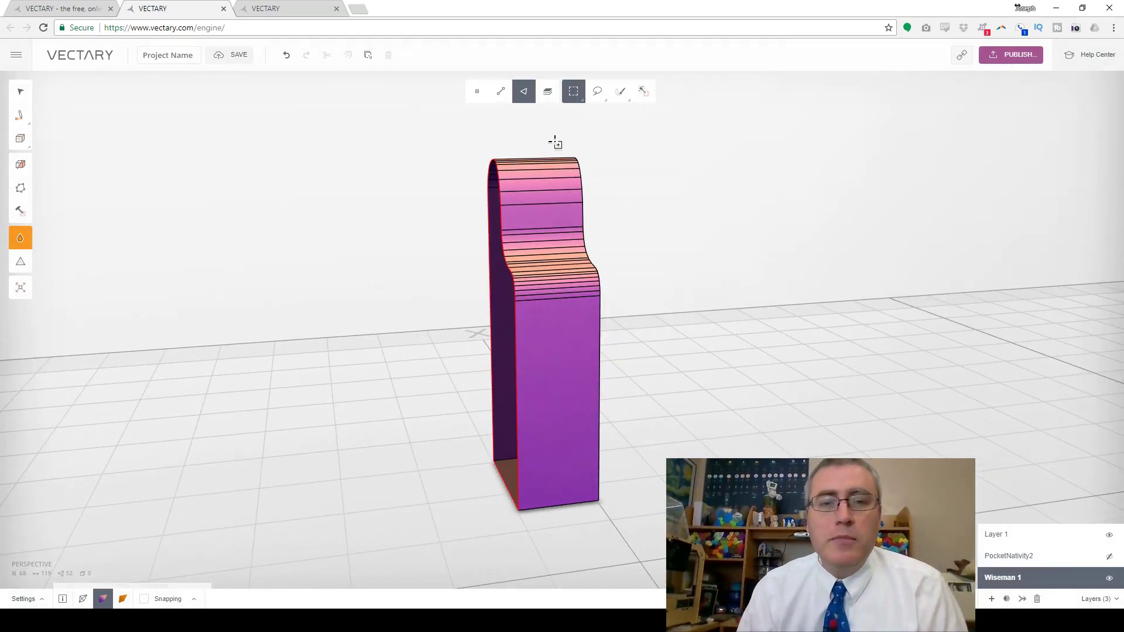
left_click_drag(551, 139, 696, 589)
right_click_drag(695, 588, 532, 497)
key("Escape")
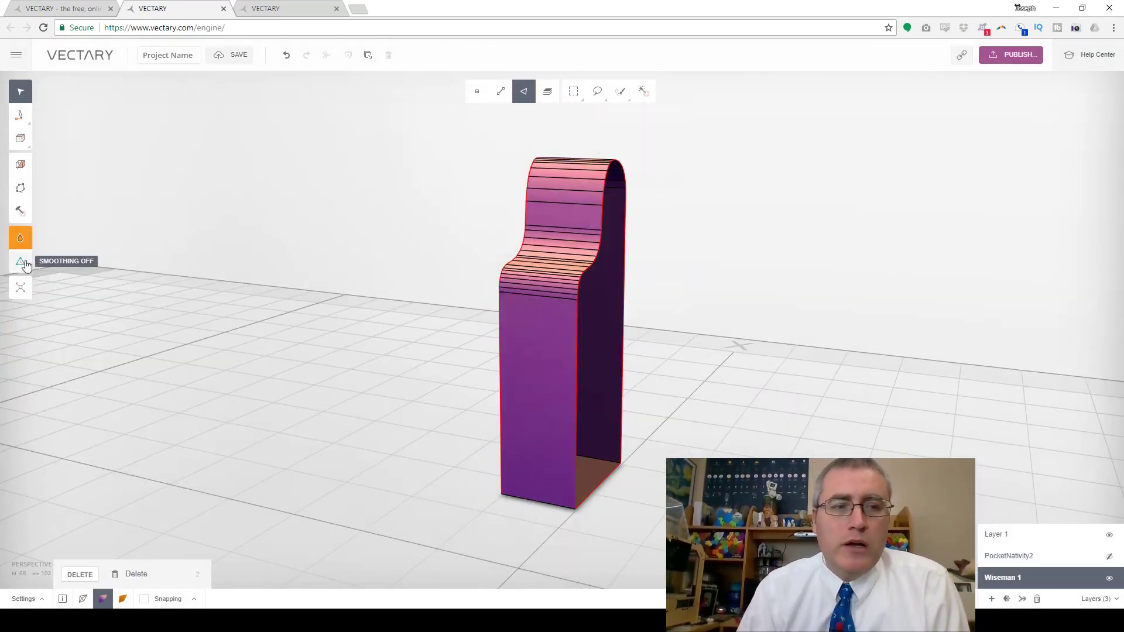
Fill the two open sides of the figure with single faces.
left_click(21, 189)
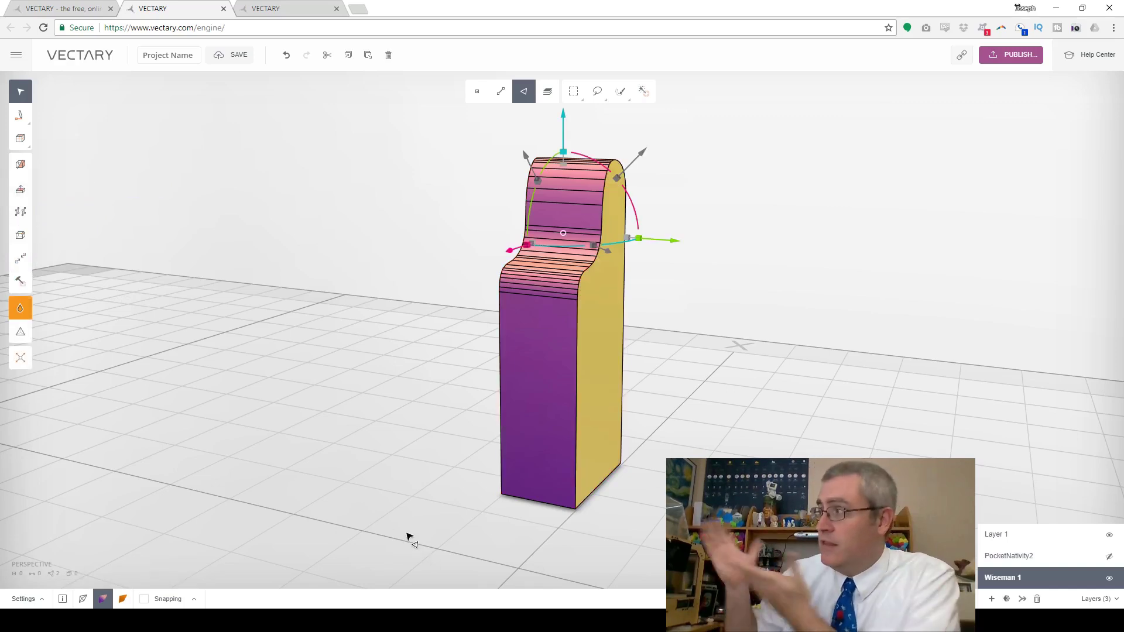
right_click_drag(282, 443, 713, 439)
right_click_drag(497, 538, 510, 351)
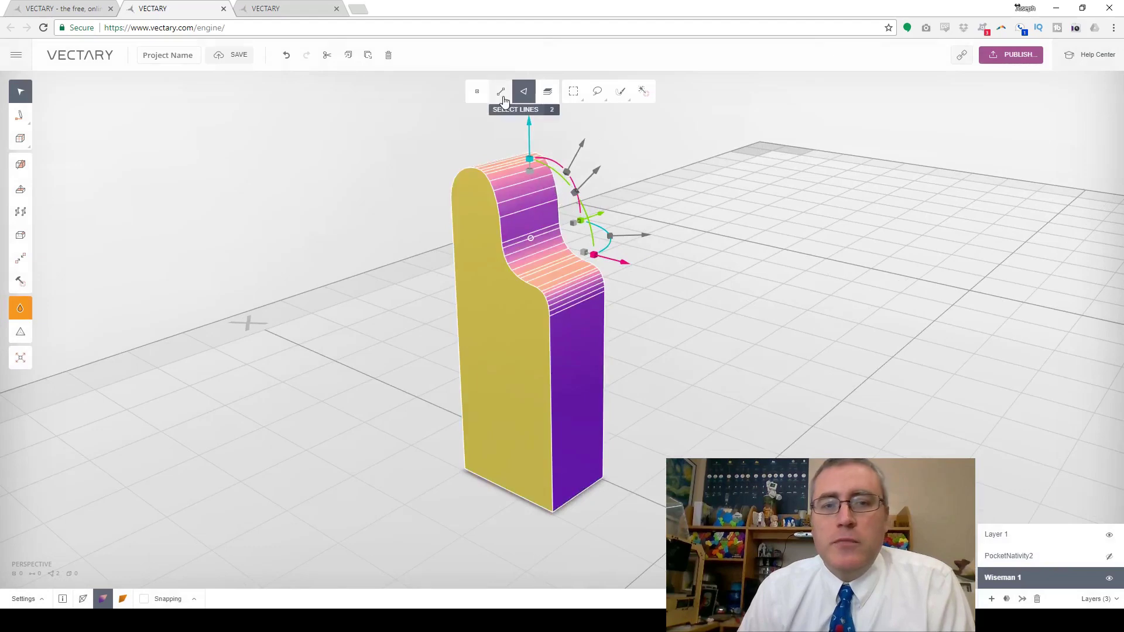
Convert the two side faces to an edge selection and subtract the bottom edges from it with the marquee.
left_click(502, 93)
mouse_move(647, 467)
right_mouse_down()
mouse_move(737, 442)
mouse_move(652, 469)
right_mouse_up()
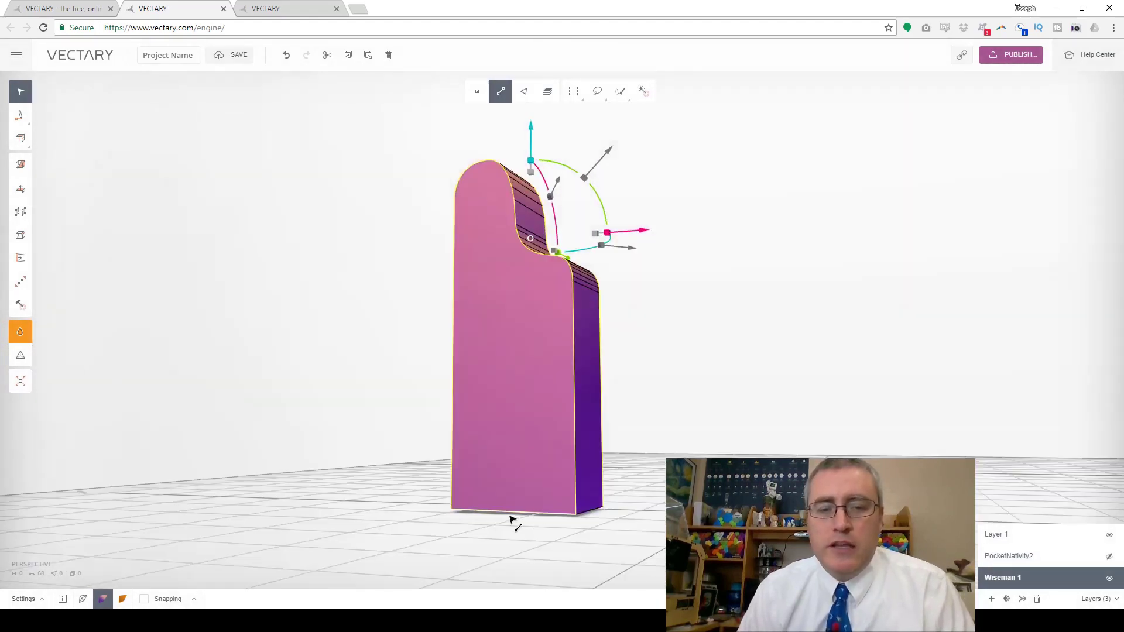
right_click_drag(620, 528, 422, 557)
left_click(574, 91)
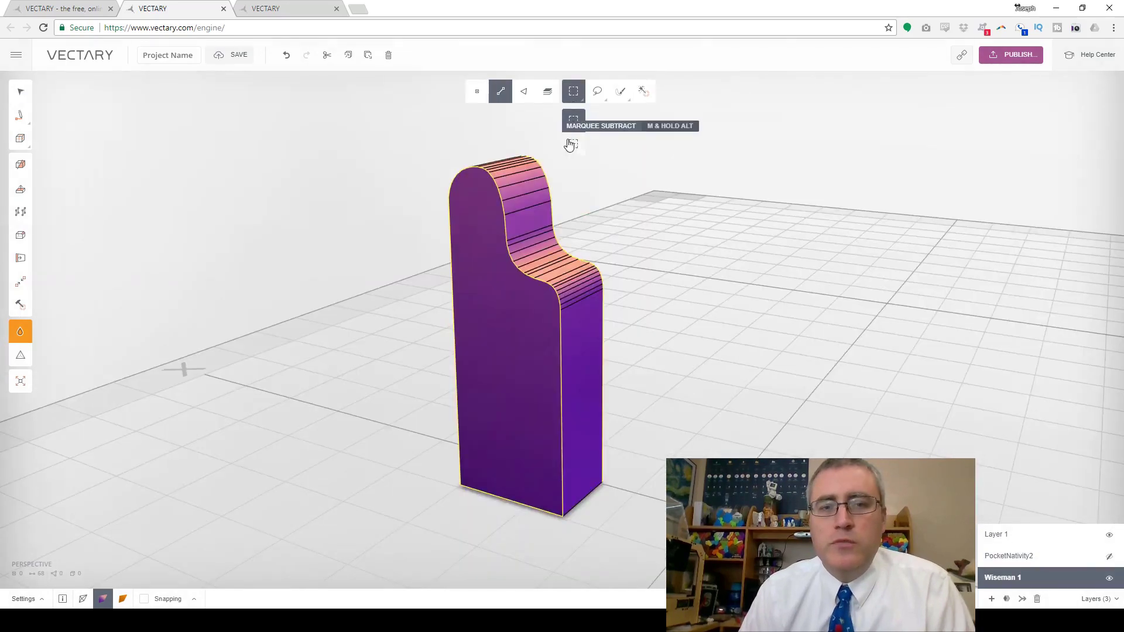
left_click_drag(289, 447, 363, 482)
right_click_drag(363, 481, 489, 457)
key("m")
left_click_drag(481, 456, 671, 556)
right_click_drag(671, 557, 547, 557)
Bevel the selected outline edges on both sides of the figure and add segments to round the bevel.
key("b")
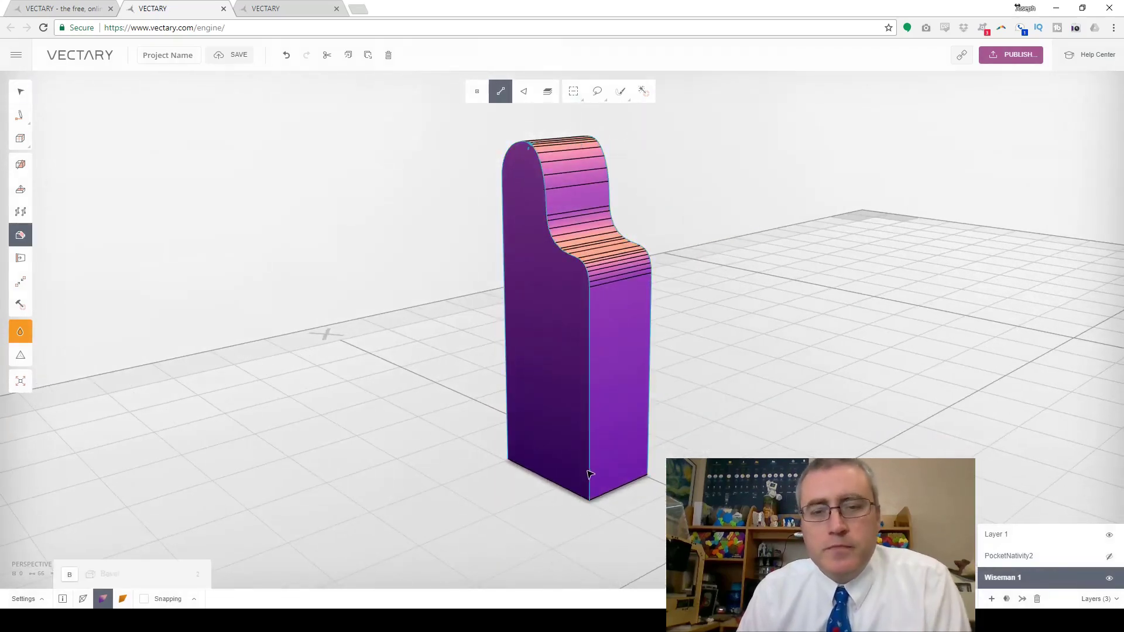
left_click_drag(594, 461, 617, 473)
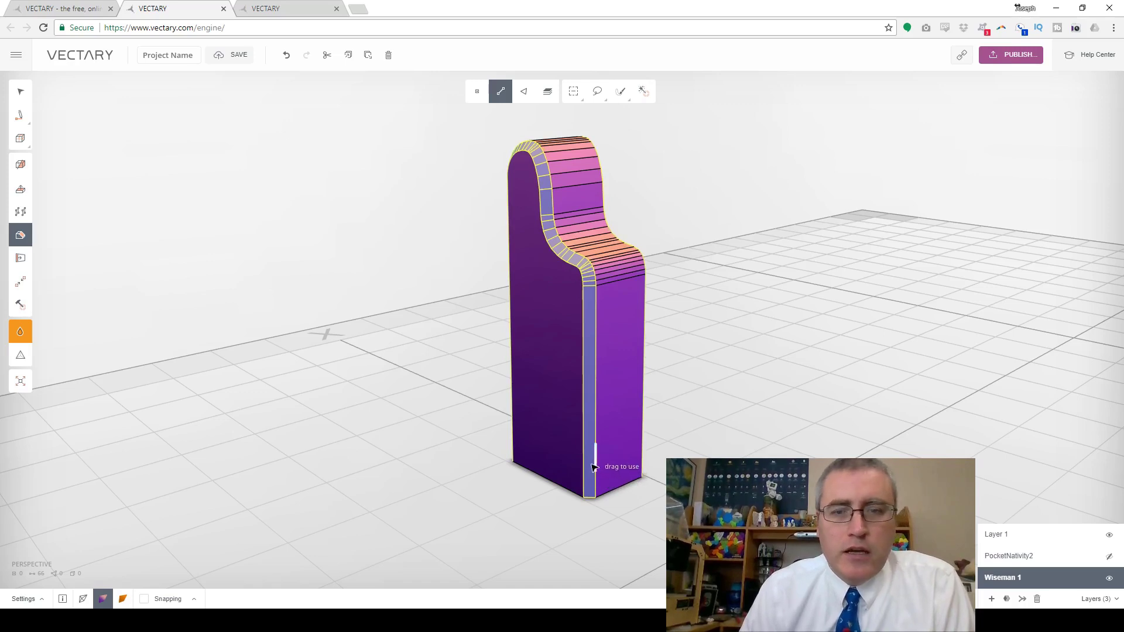
right_click(578, 214)
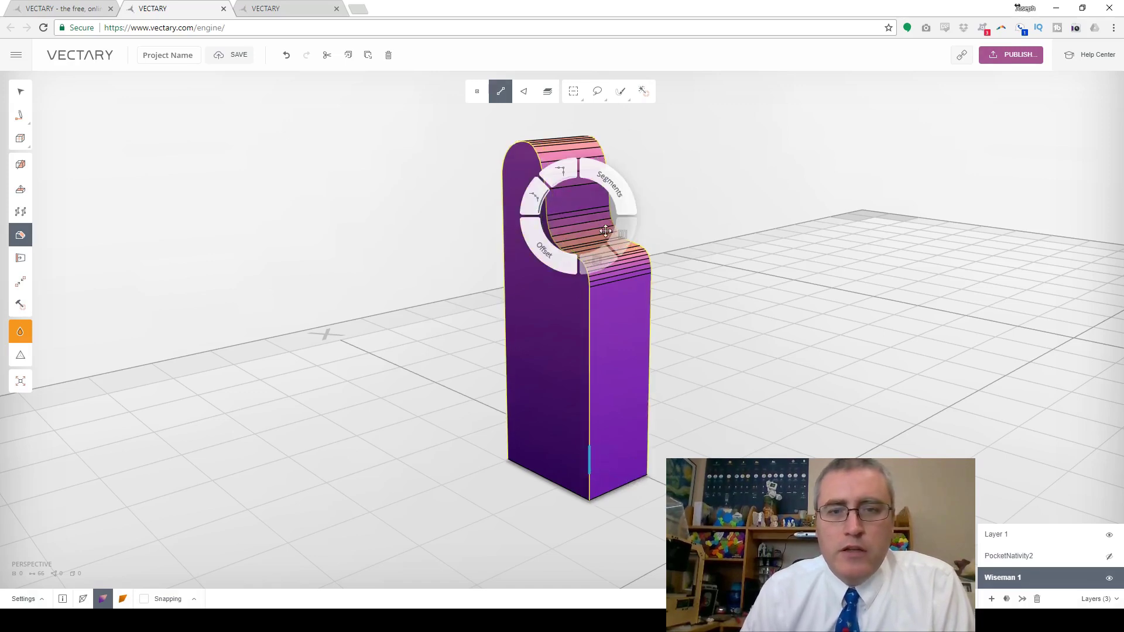
left_click(611, 185)
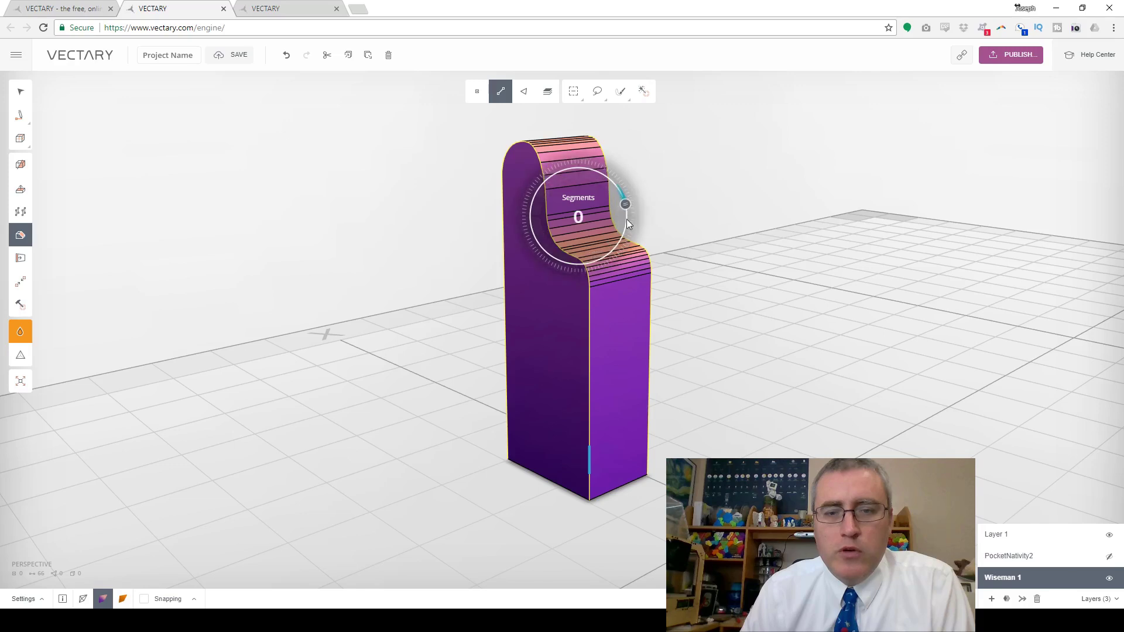
left_click(620, 275)
left_click_drag(592, 464, 596, 463)
left_click(618, 186)
mouse_move(626, 209)
left_mouse_down()
mouse_move(623, 269)
mouse_move(639, 212)
left_mouse_up()
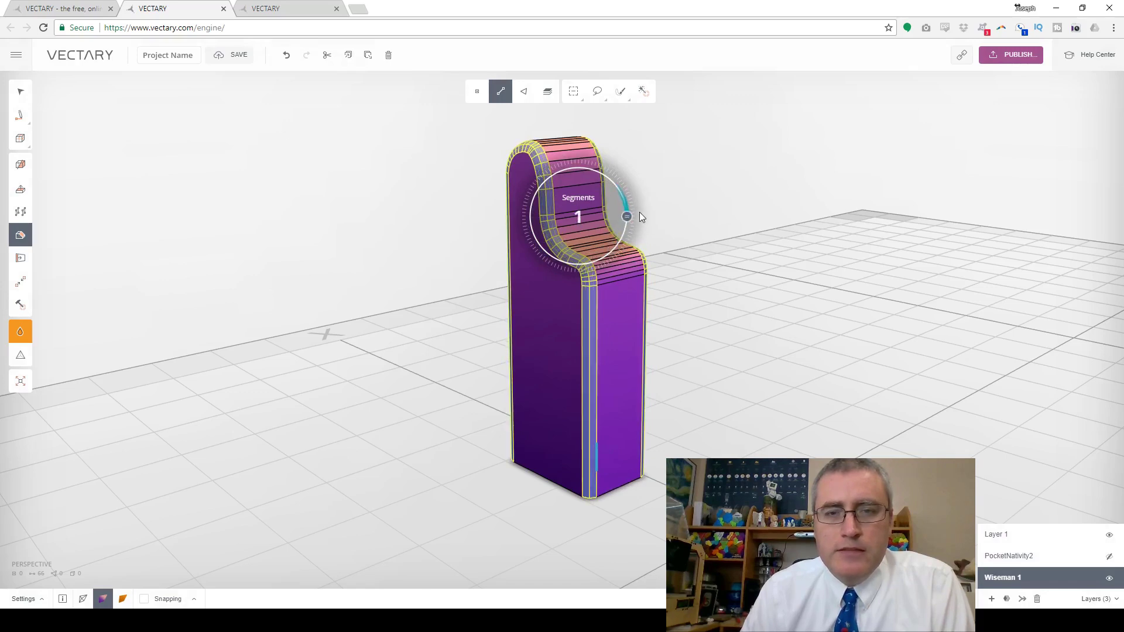
left_click_drag(630, 228, 626, 231)
Adjust the bevel width to 0.74, apply the bevel and deselect the figure.
right_click_drag(380, 505, 472, 502)
left_click_drag(554, 256, 553, 256)
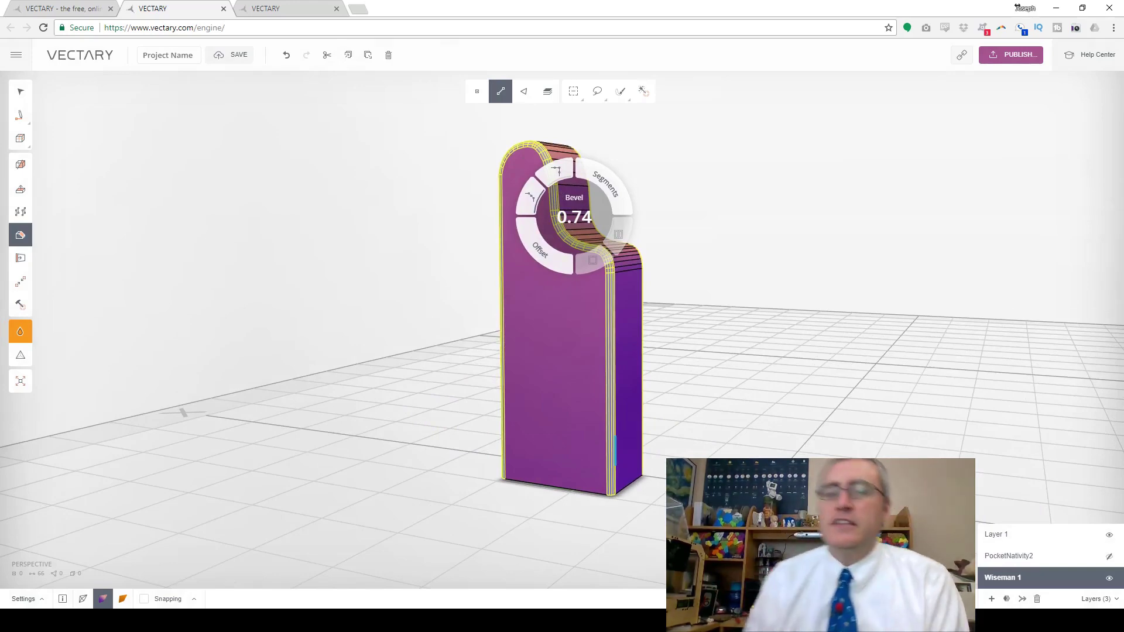
left_click(705, 458)
scroll(706, 458, "down", 3)
left_click(706, 458)
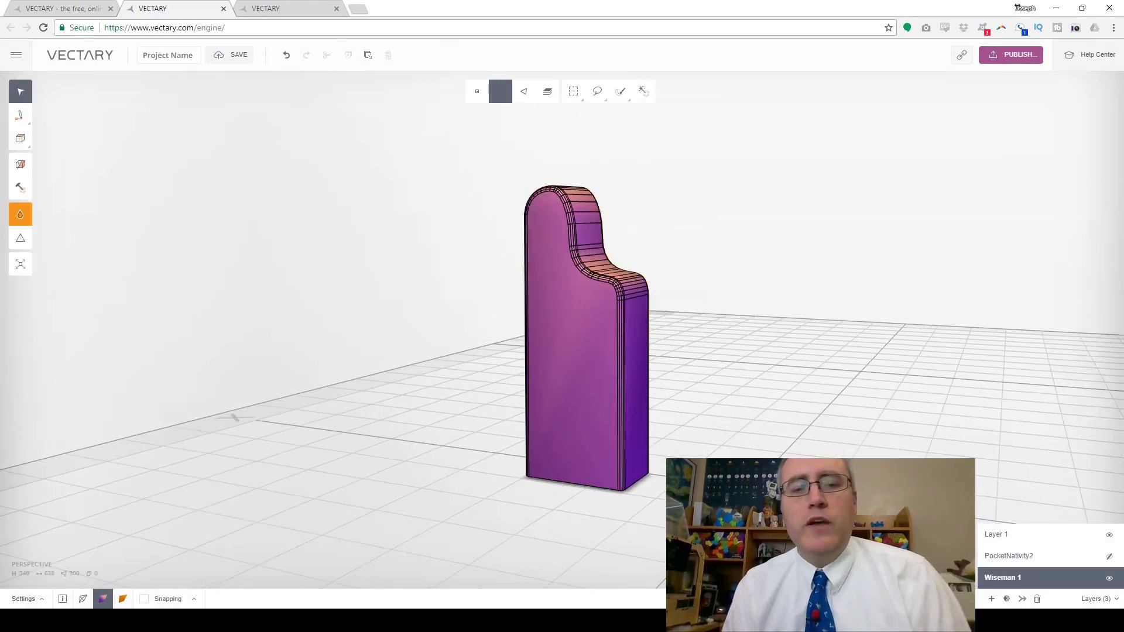
mouse_move(733, 436)
right_mouse_down()
mouse_move(595, 456)
mouse_move(491, 420)
mouse_move(738, 427)
mouse_move(742, 447)
mouse_move(715, 442)
mouse_move(745, 444)
mouse_move(736, 448)
right_mouse_up()
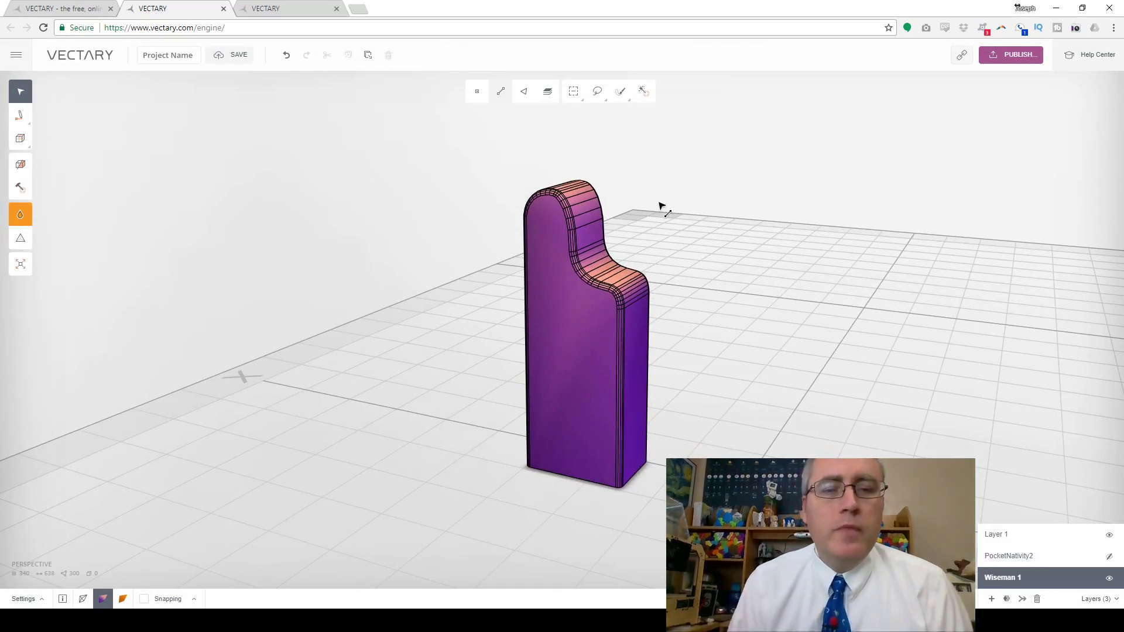
Add a new layer named "Wiseman 1 neg" for the cutting shape.
left_click(20, 138)
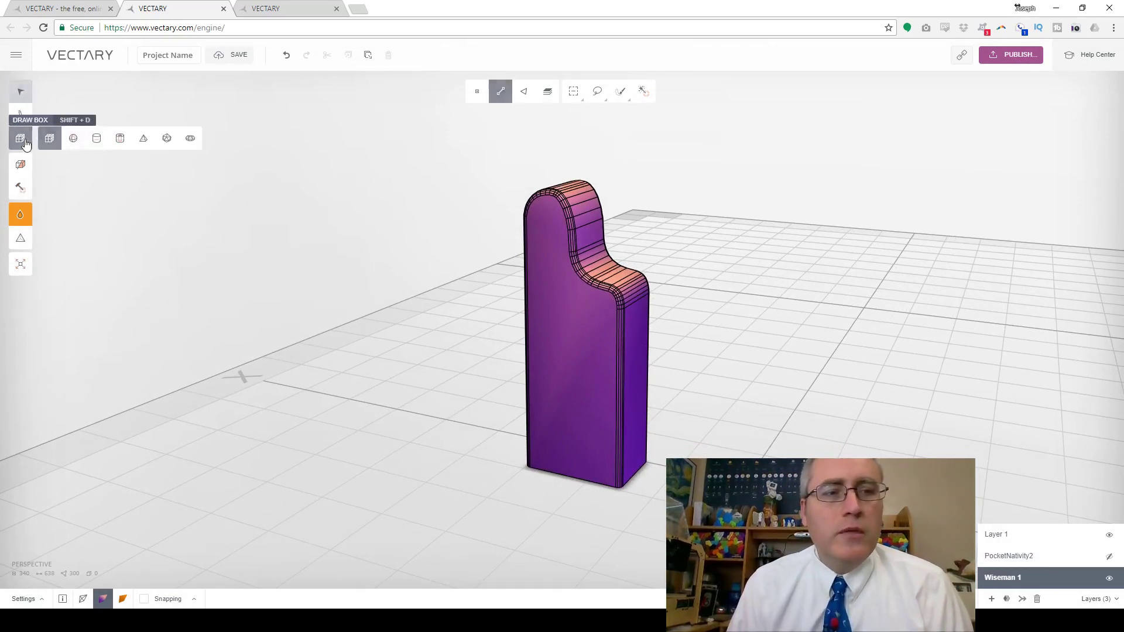
left_click(96, 141)
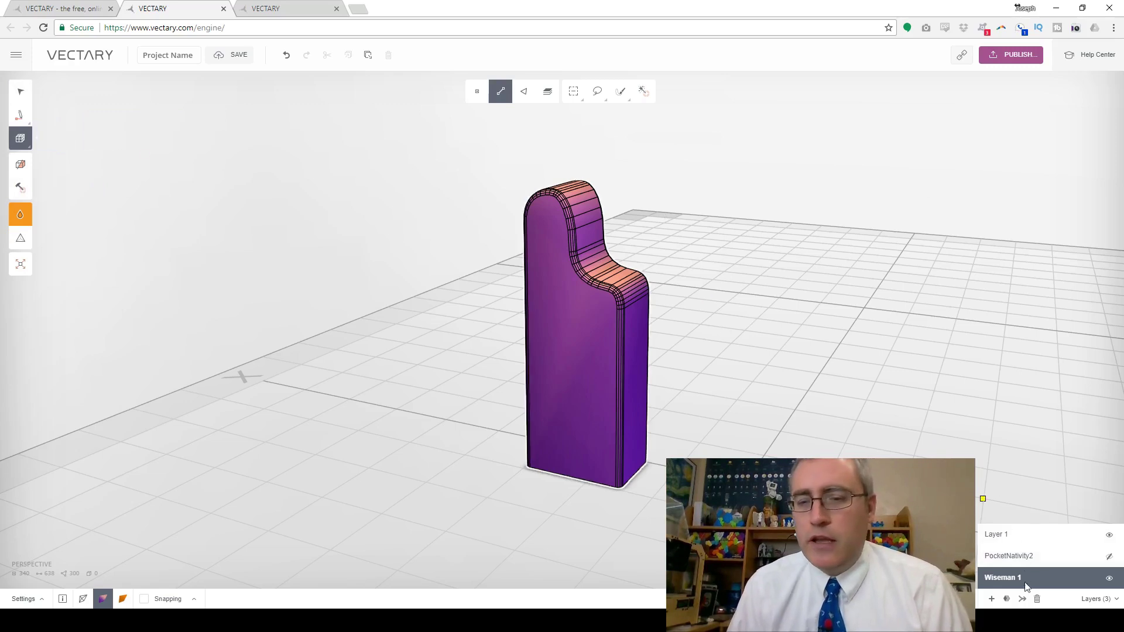
left_click(992, 600)
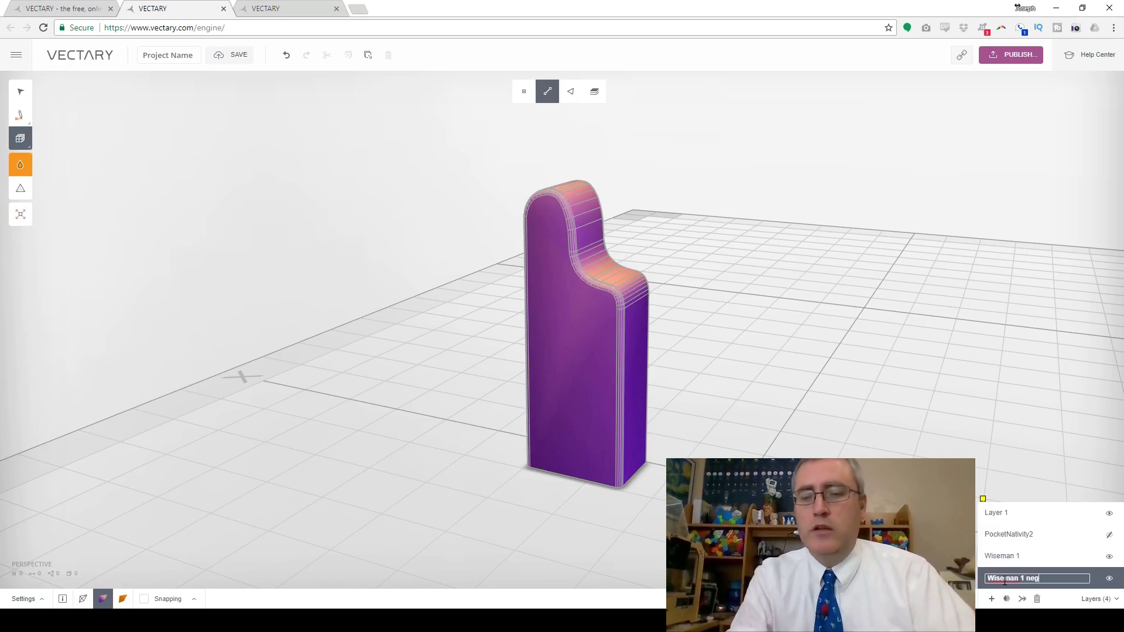
key("Return")
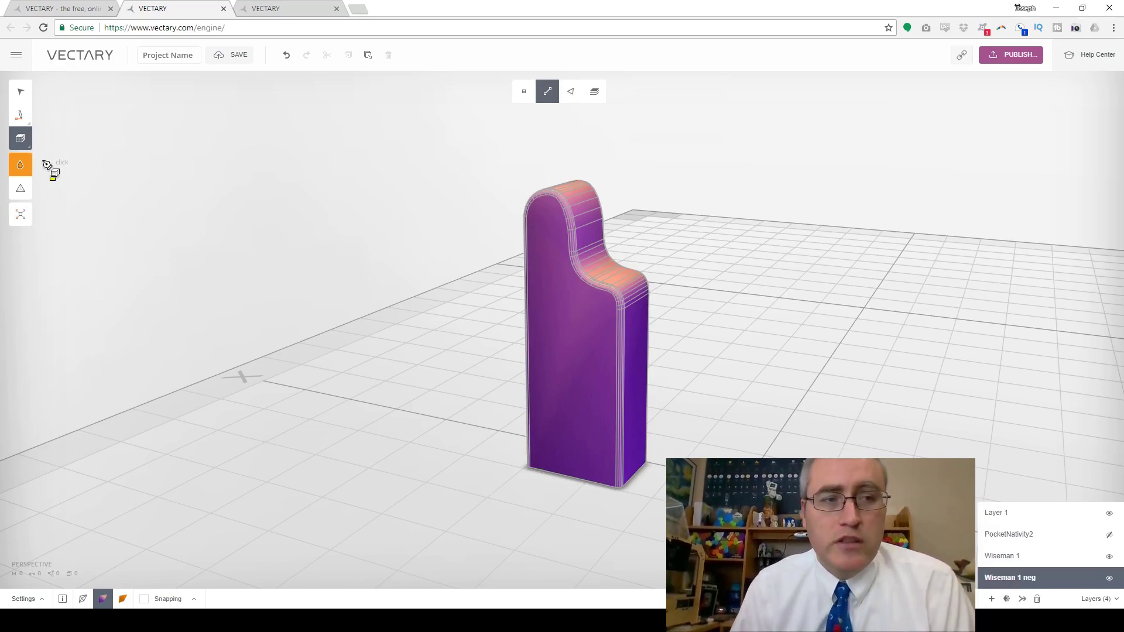
Place a cylinder on the grid beside the figure in the Wiseman 1 neg layer.
left_click(21, 145)
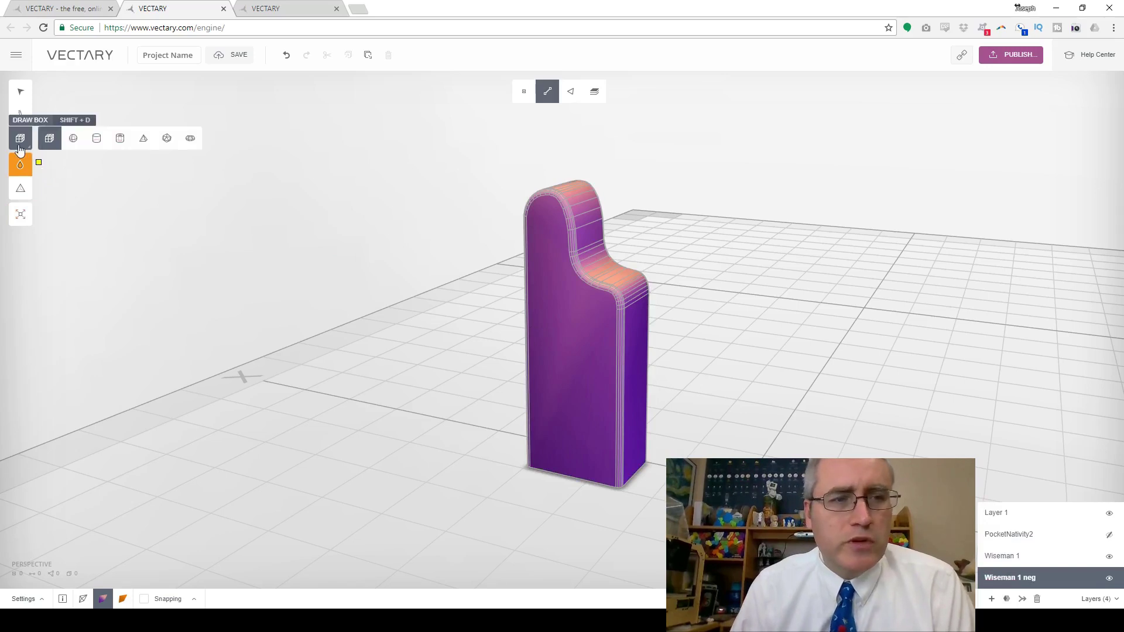
left_click(97, 141)
left_click(750, 418)
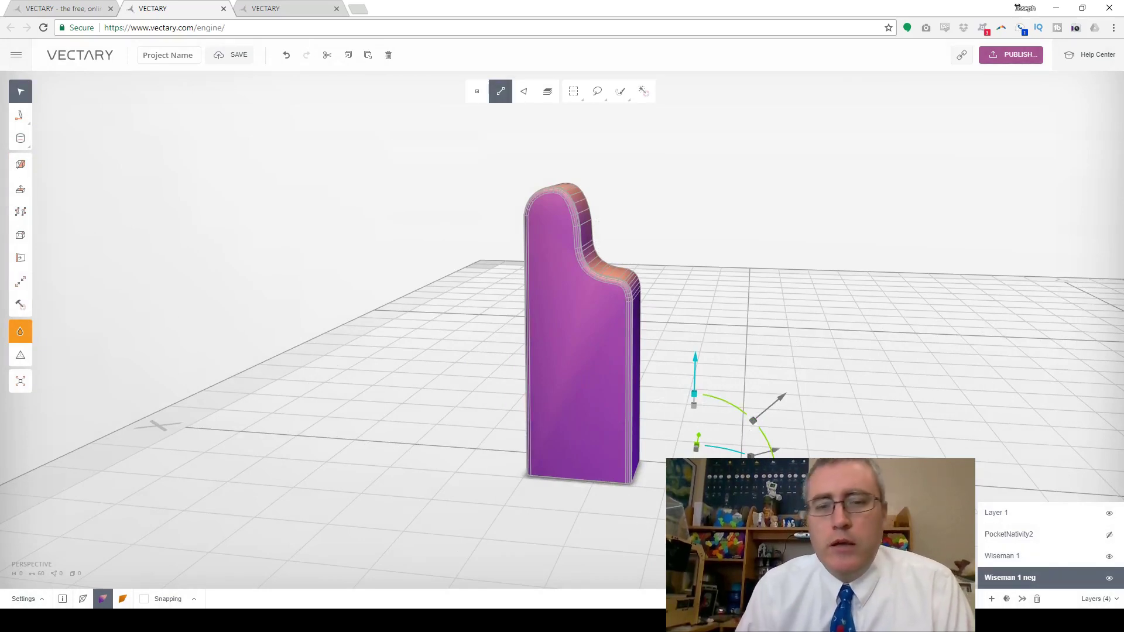
Move the cylinder onto the figure's face as an eye and place a copy about 3.89 beside it for the second eye.
left_click_drag(761, 418, 644, 165)
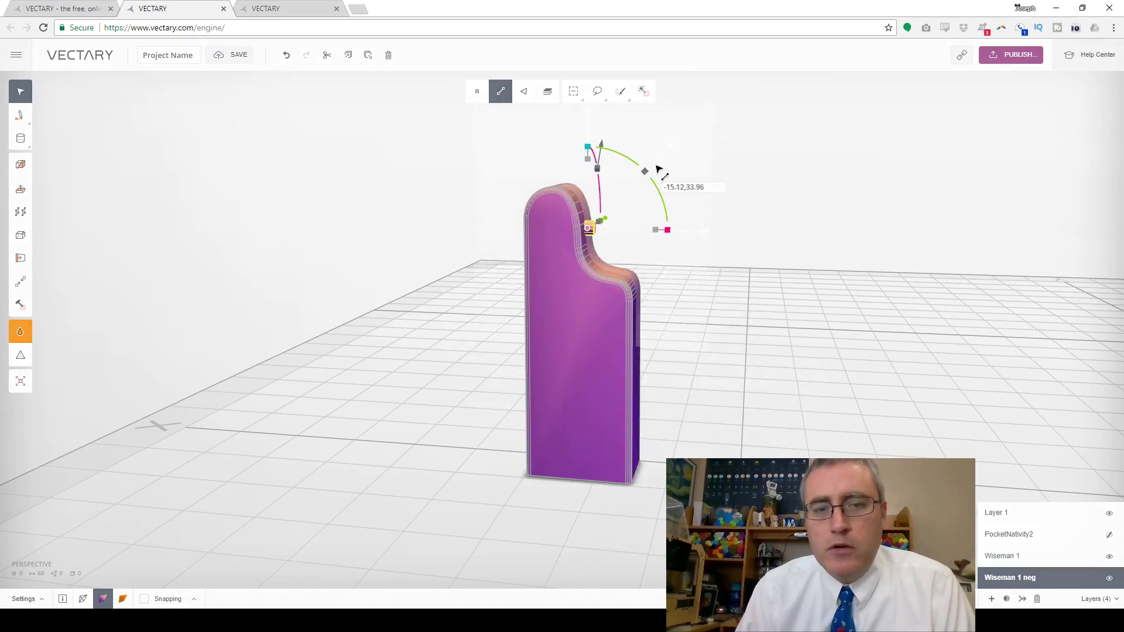
right_click_drag(647, 349, 708, 221)
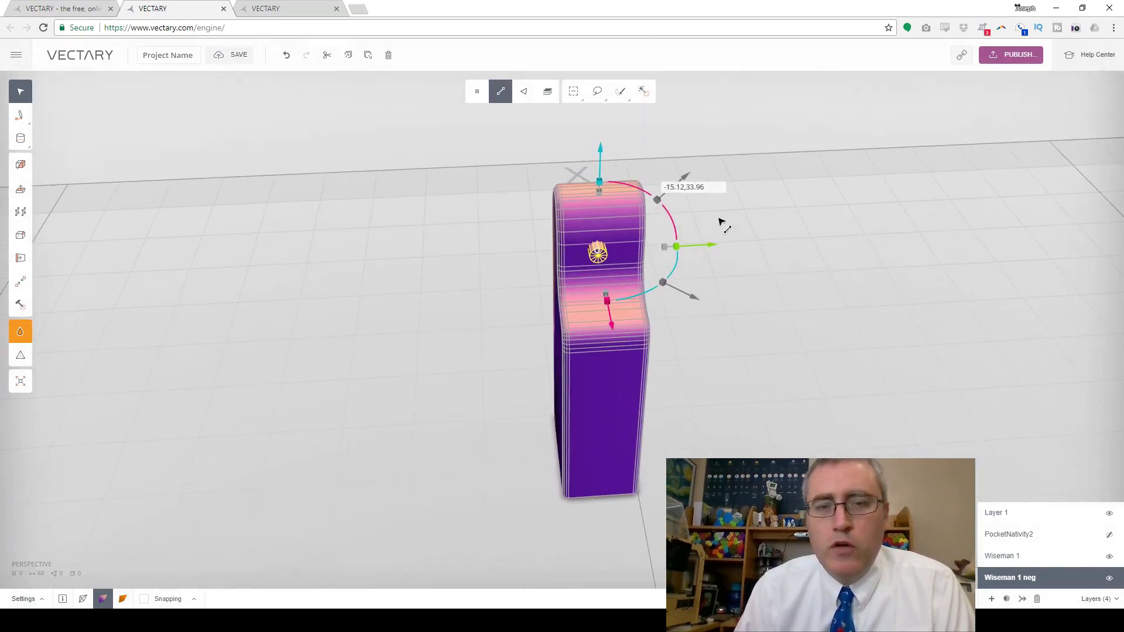
mouse_move(708, 245)
left_mouse_down()
mouse_move(693, 241)
mouse_move(691, 256)
mouse_move(728, 246)
left_mouse_up()
key("ctrl+c")
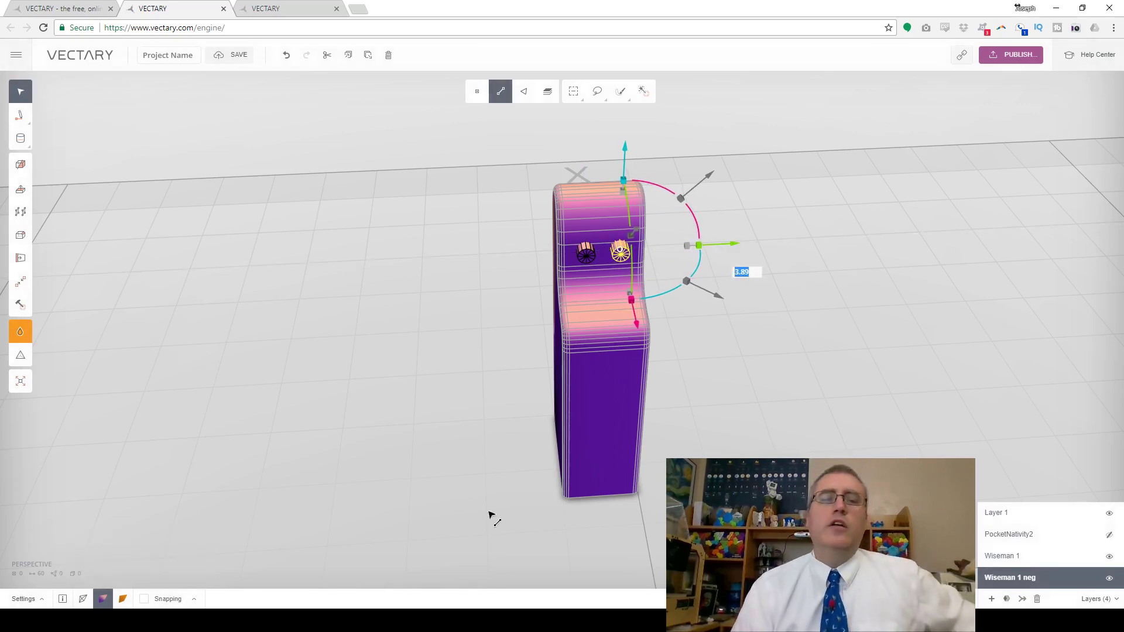
right_click_drag(455, 492, 574, 407)
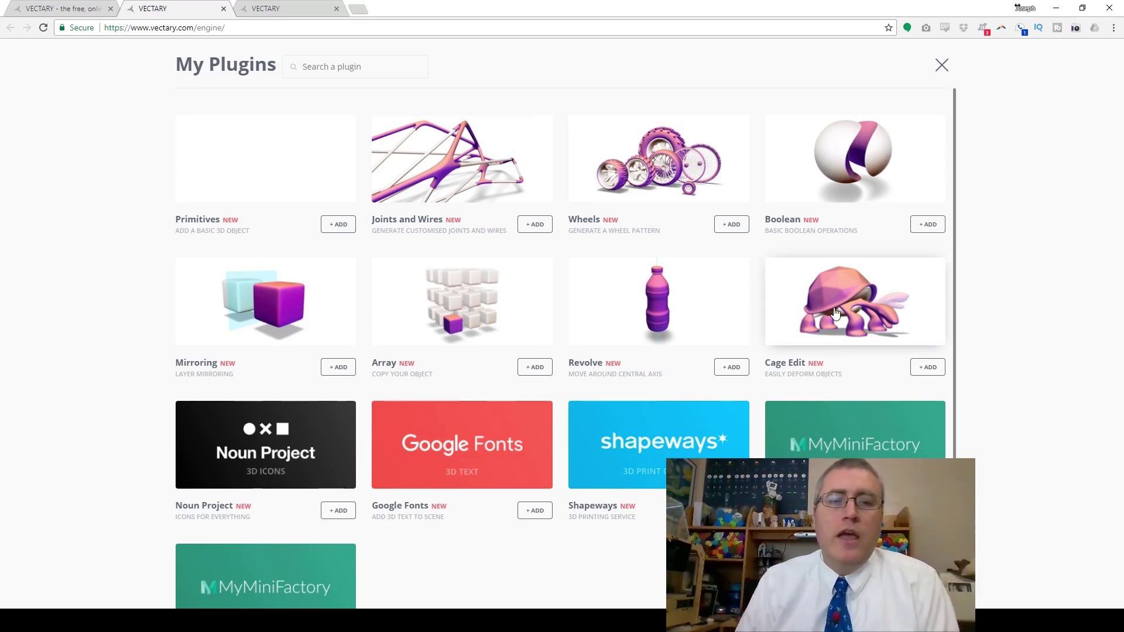
Add a Boolean from the plugin library and delete the surplus Bools 2 object.
scroll(381, 377, "down", 2)
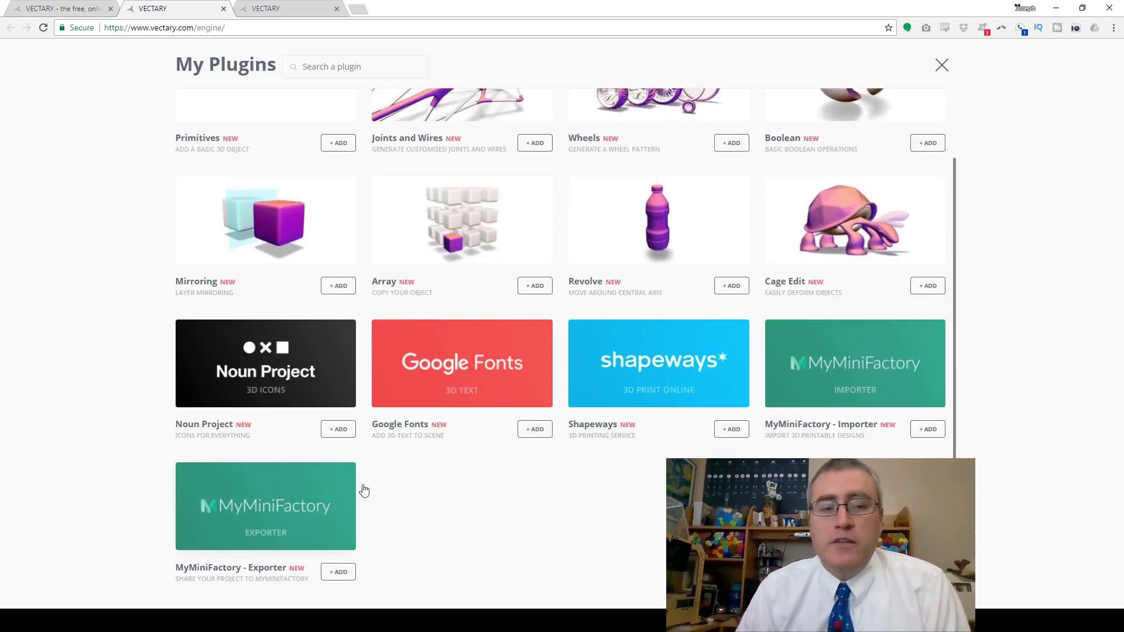
scroll(783, 246, "up", 2)
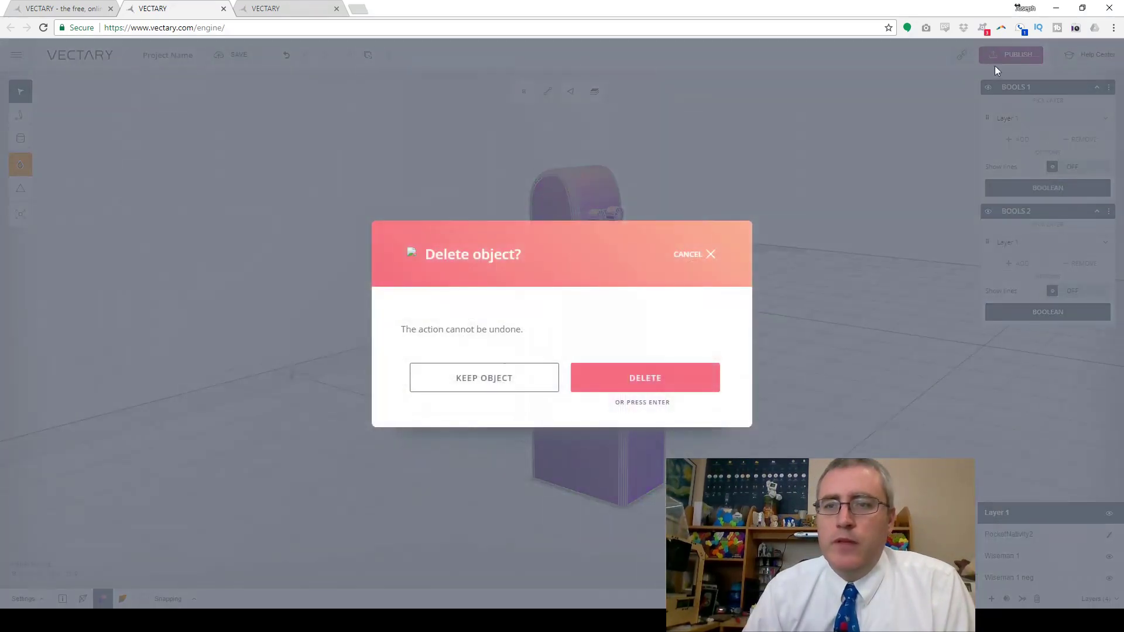
left_click(673, 377)
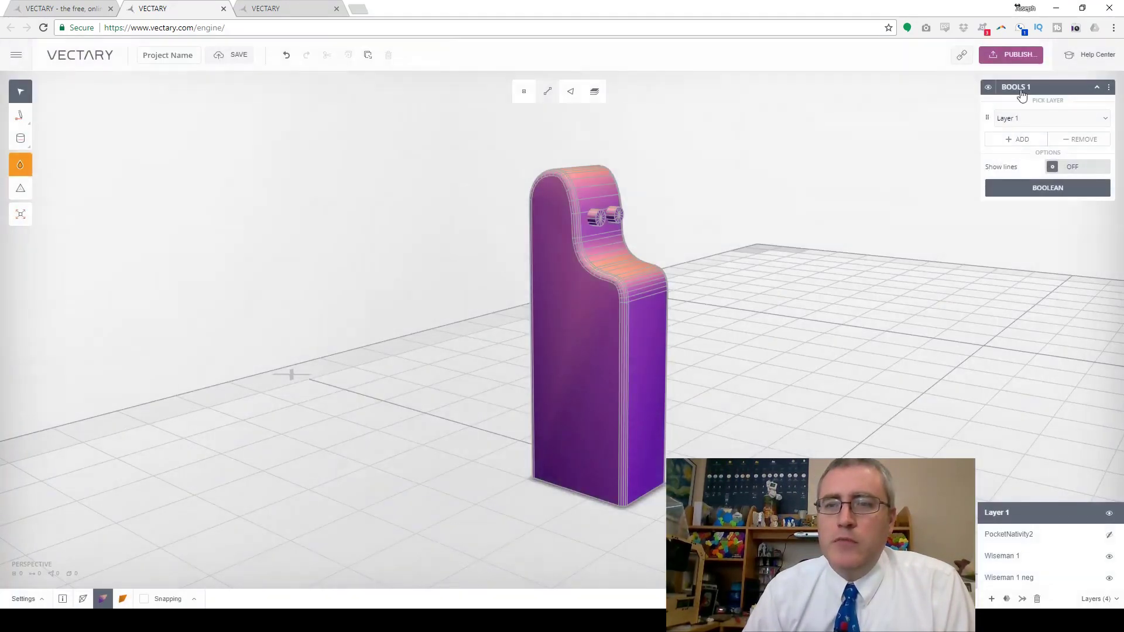
Rename the remaining boolean object "Wiseman 1 bool".
double_click(1020, 87)
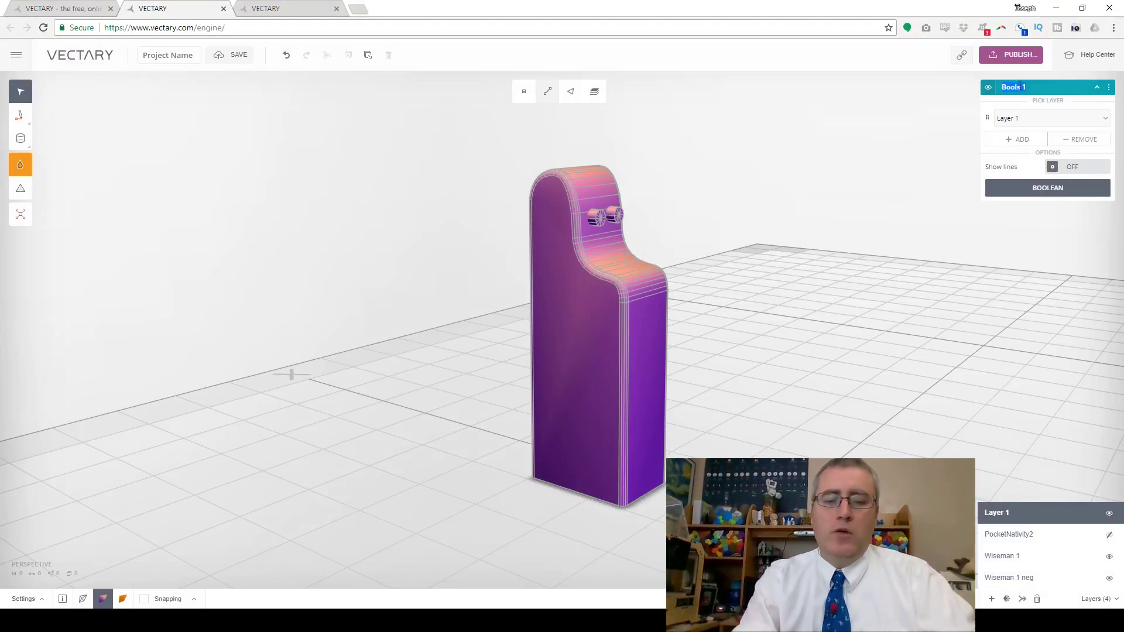
type("Wiseman 1 ")
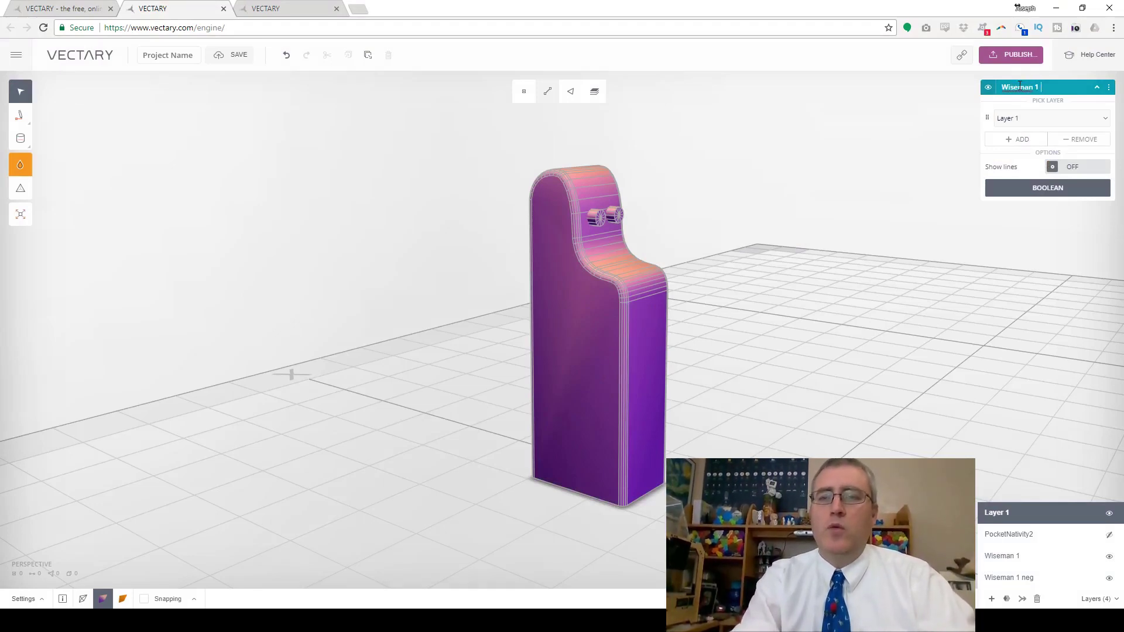
type("bool")
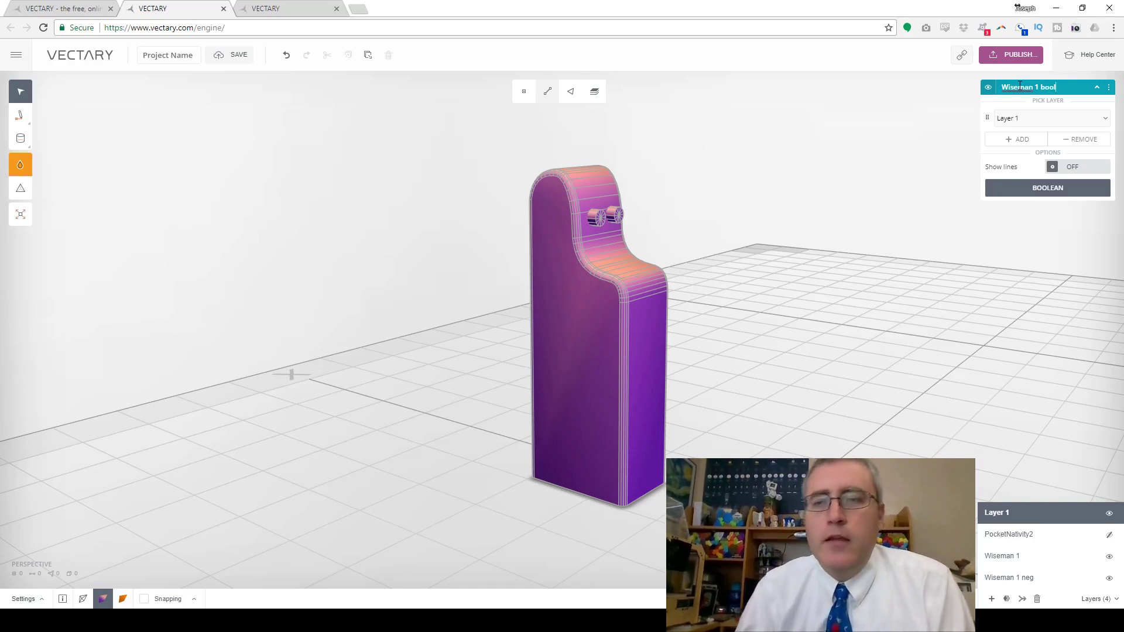
Subtract the Wiseman 1 neg layer from the Wiseman 1 layer with the boolean operation.
left_click(1033, 119)
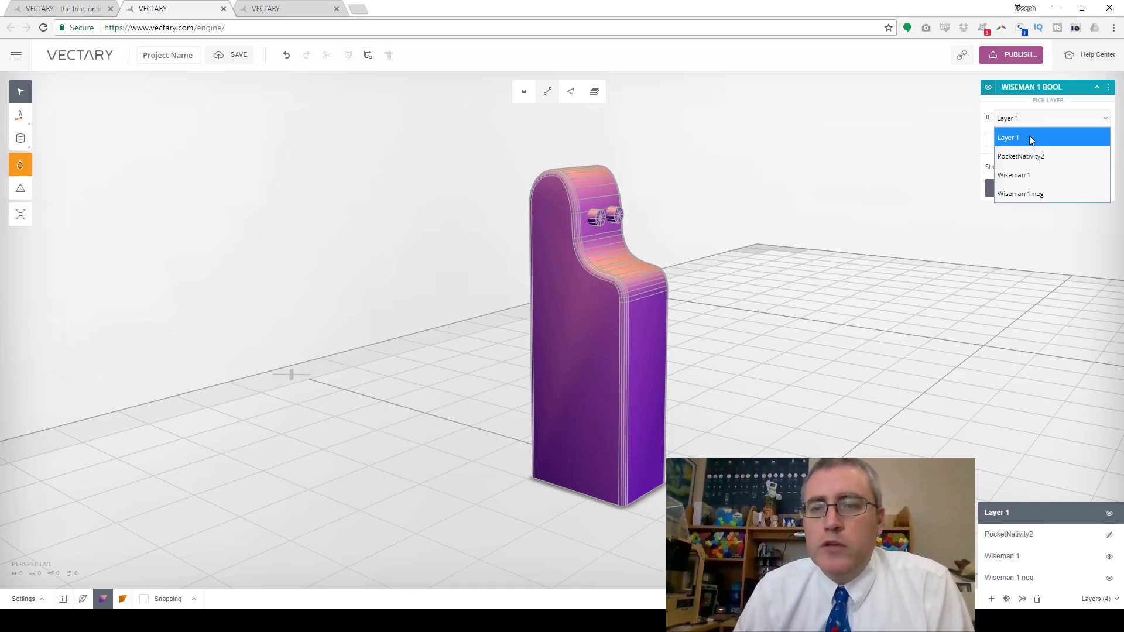
left_click(1026, 176)
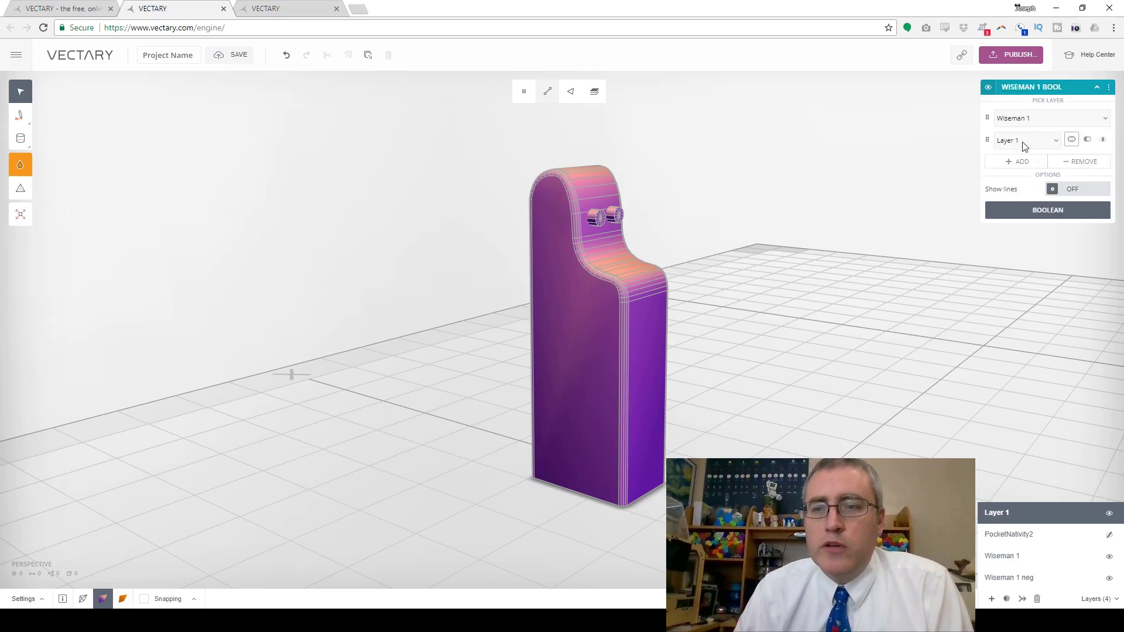
left_click(1038, 141)
left_click(1034, 197)
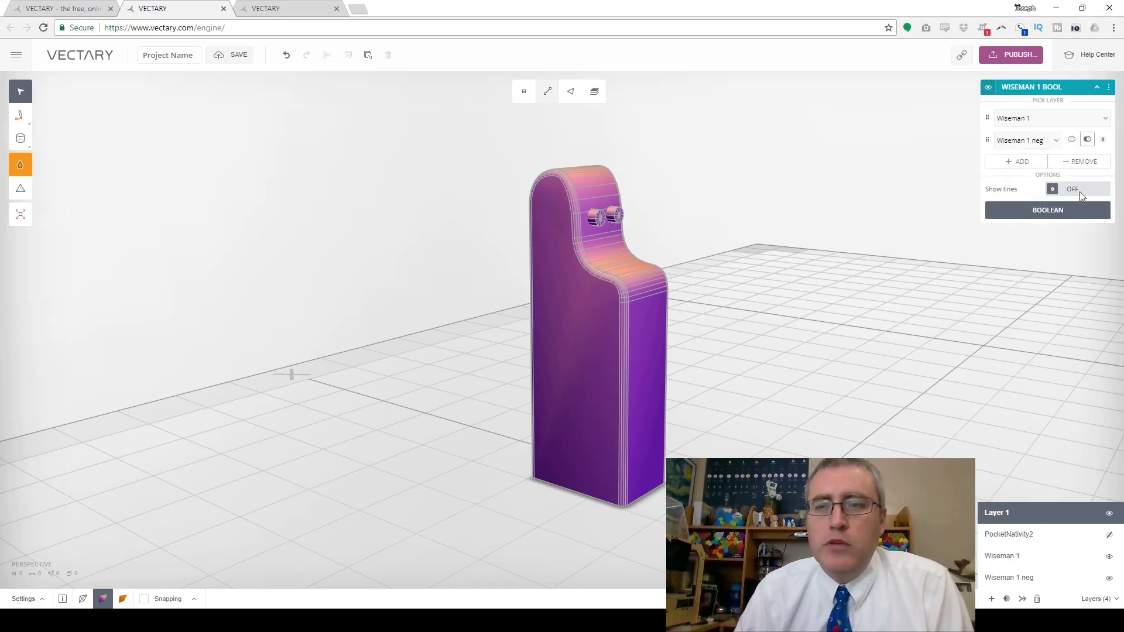
left_click(1048, 210)
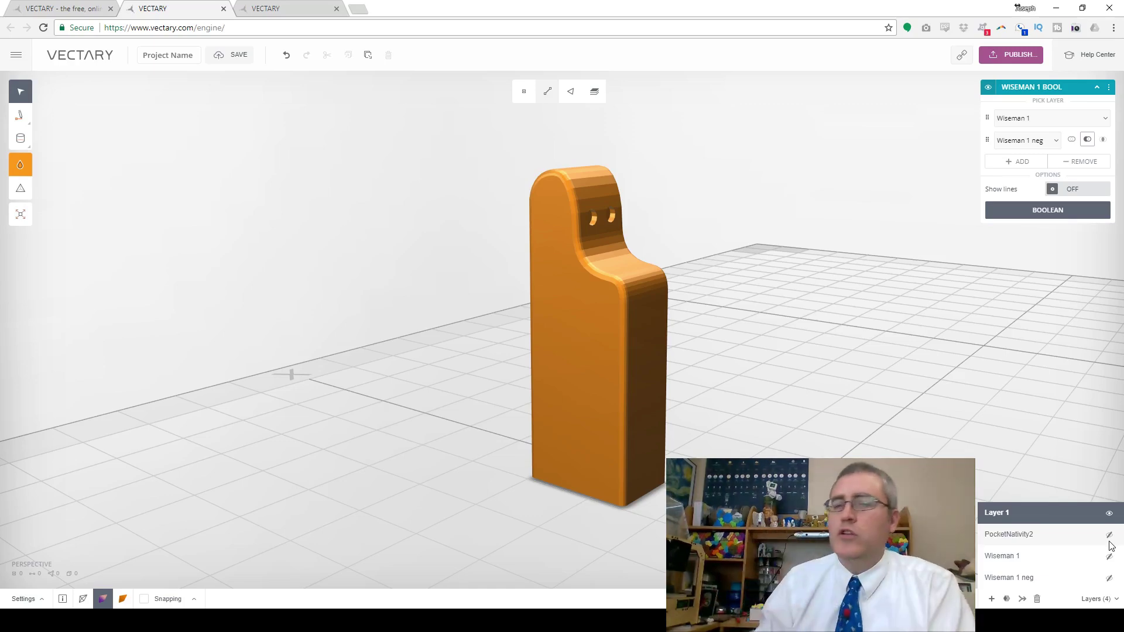
Inspect the cut eye holes and compare the boolean result with the original Wiseman 1 layer by toggling their visibility.
right_click_drag(725, 318, 605, 345)
right_click_drag(708, 373, 650, 349)
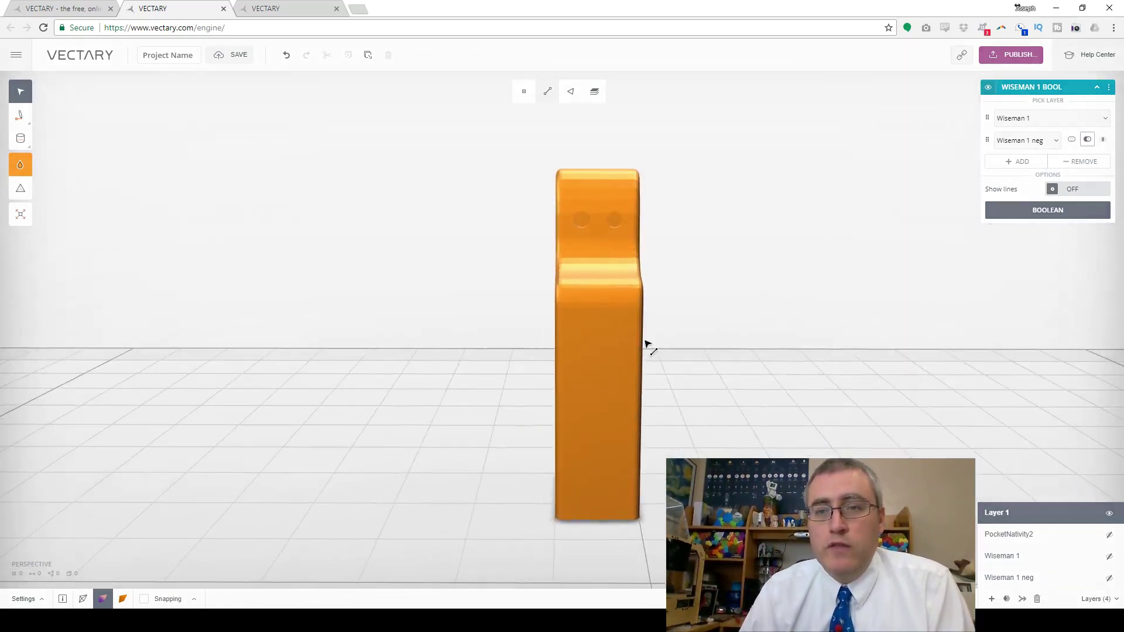
left_click(987, 92)
right_click_drag(773, 283, 994, 476)
left_click(1115, 559)
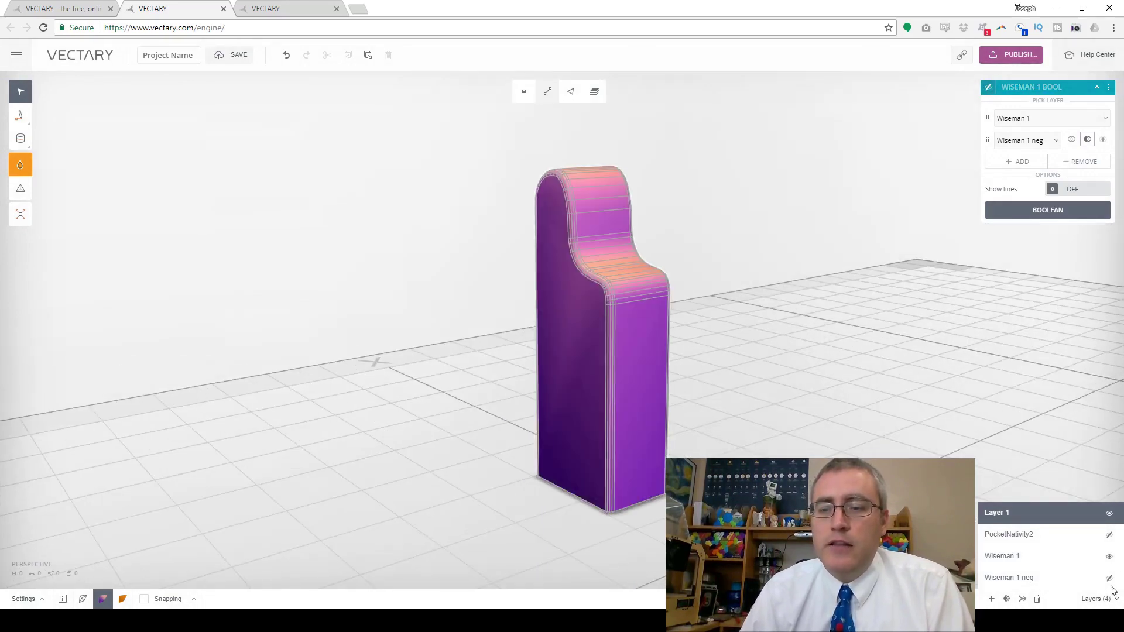
left_click(1110, 557)
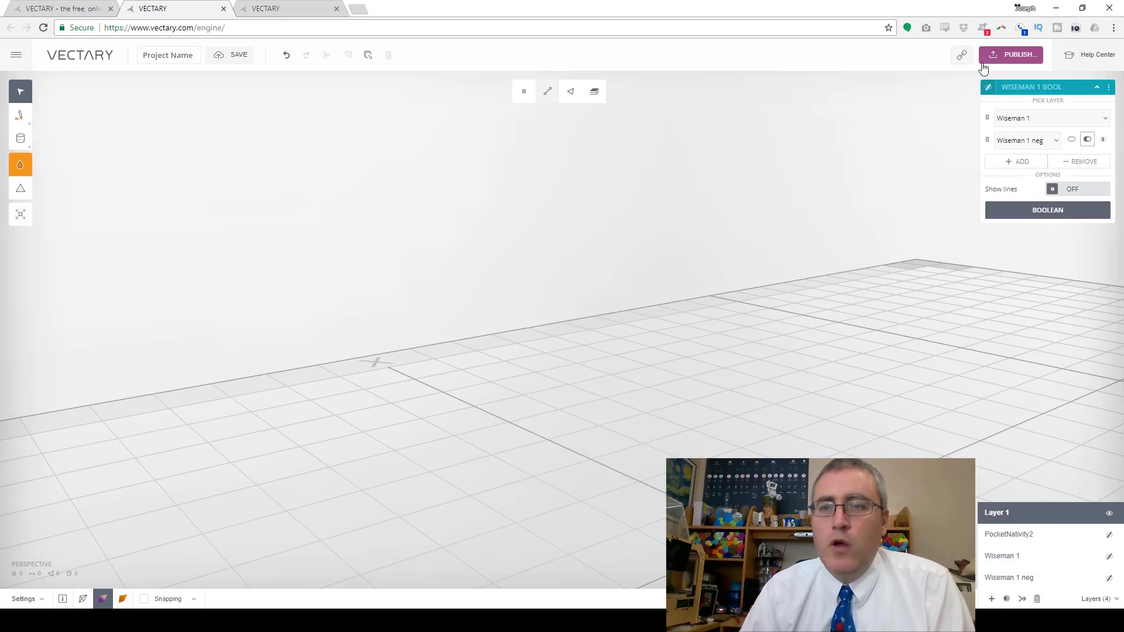
left_click(989, 89)
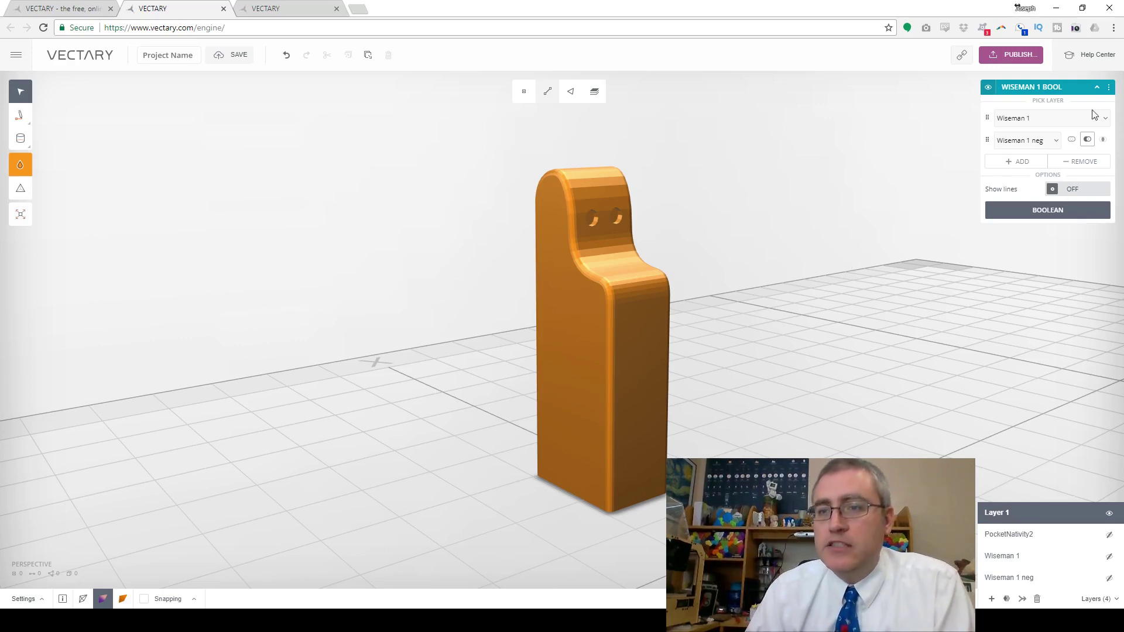
Bake the Wiseman 1 boolean into its own layer and rename that layer "Wiseman 1 Final".
left_click(1108, 87)
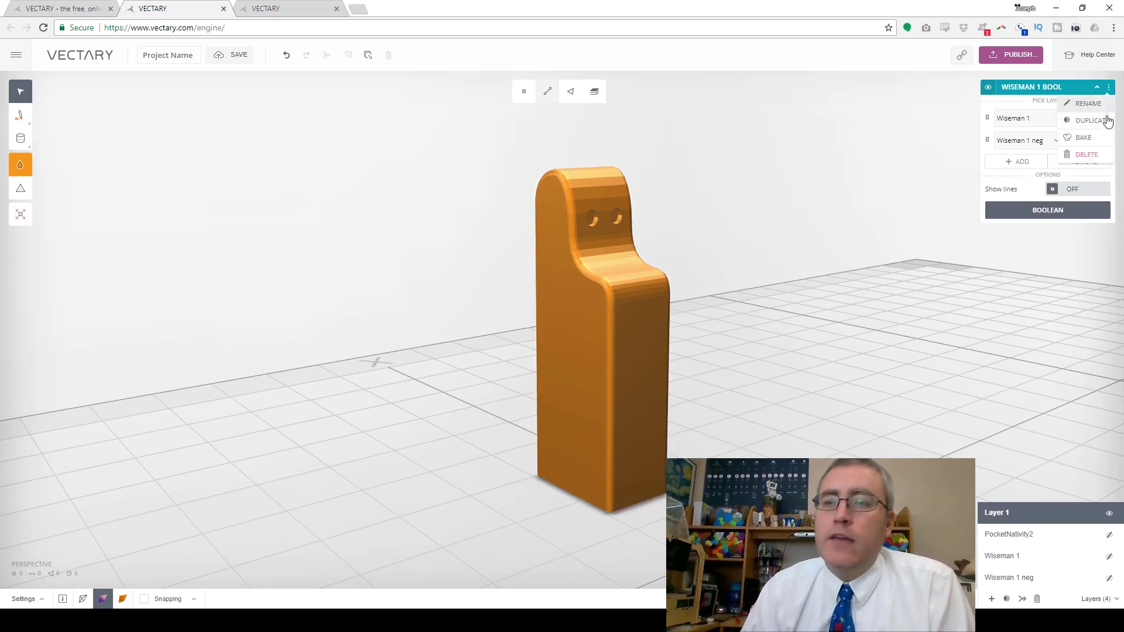
left_click(1100, 138)
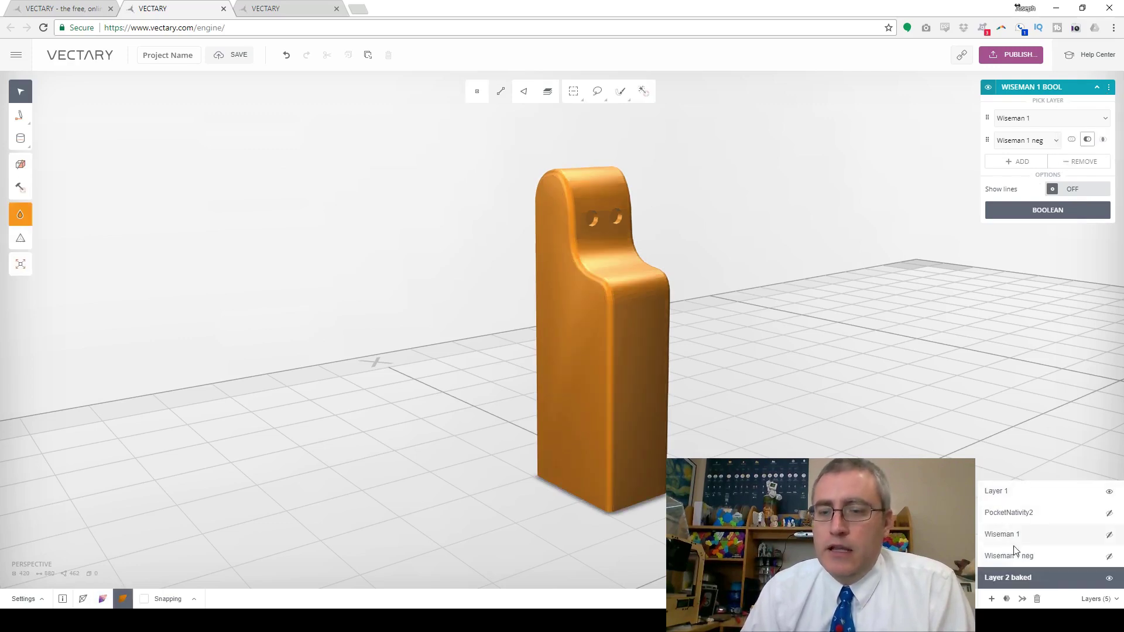
double_click(1017, 578)
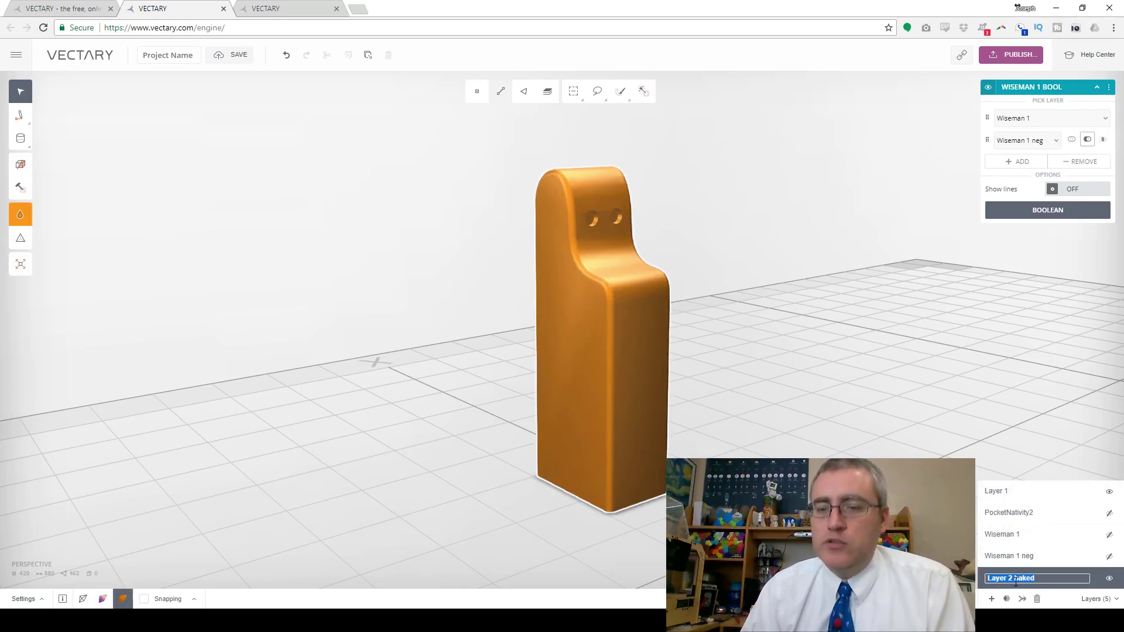
type("Wiseman 1")
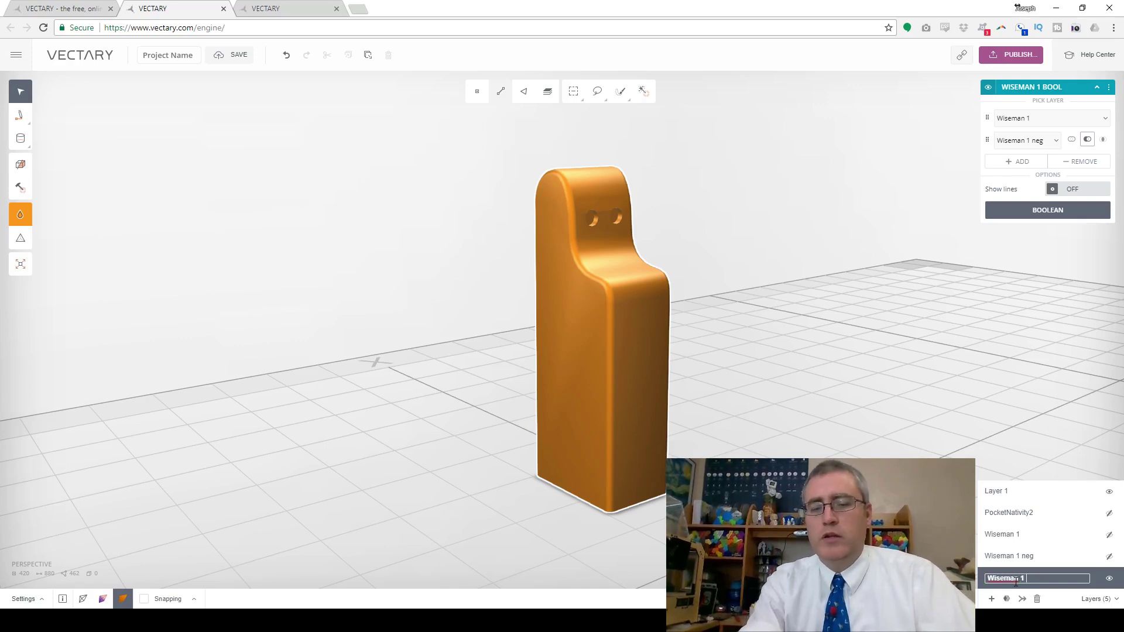
type(" Final")
key("Return")
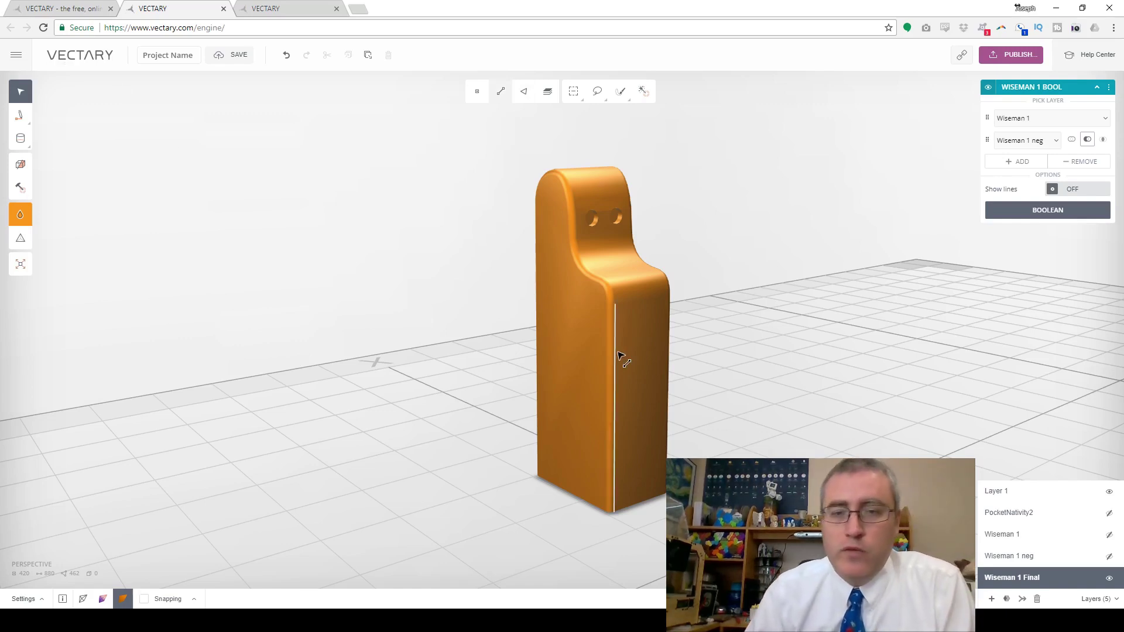
Delete the empty Layer 1 and show the PocketNativity2 layer with the remaining puzzle pieces.
left_click(1071, 520)
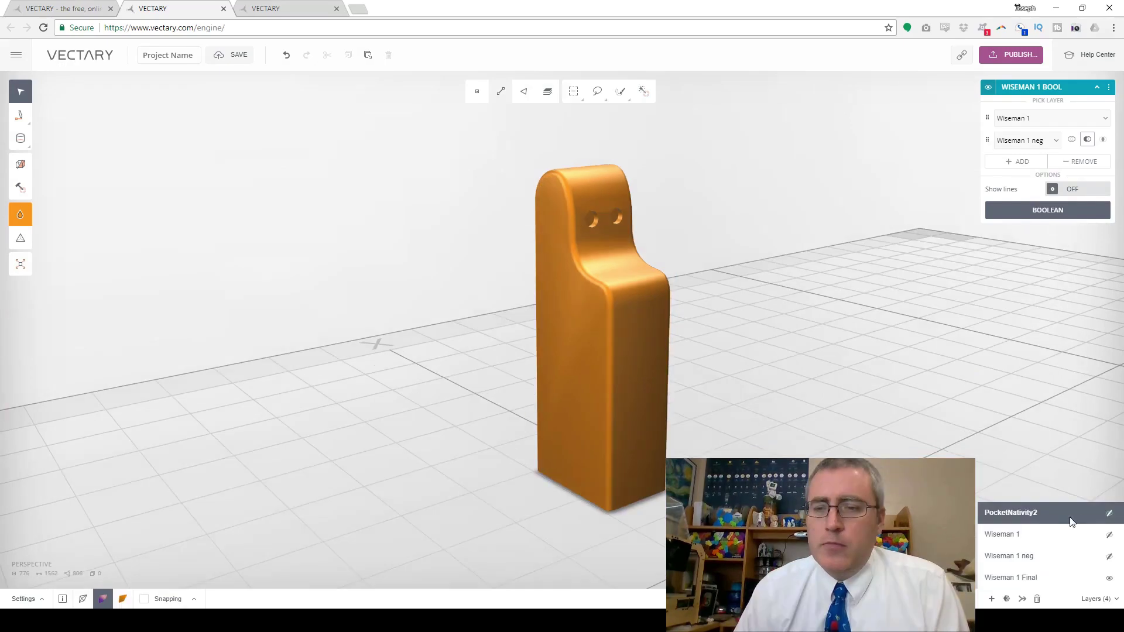
left_click(1110, 516)
scroll(494, 427, "down", 5)
right_click_drag(277, 452, 644, 489)
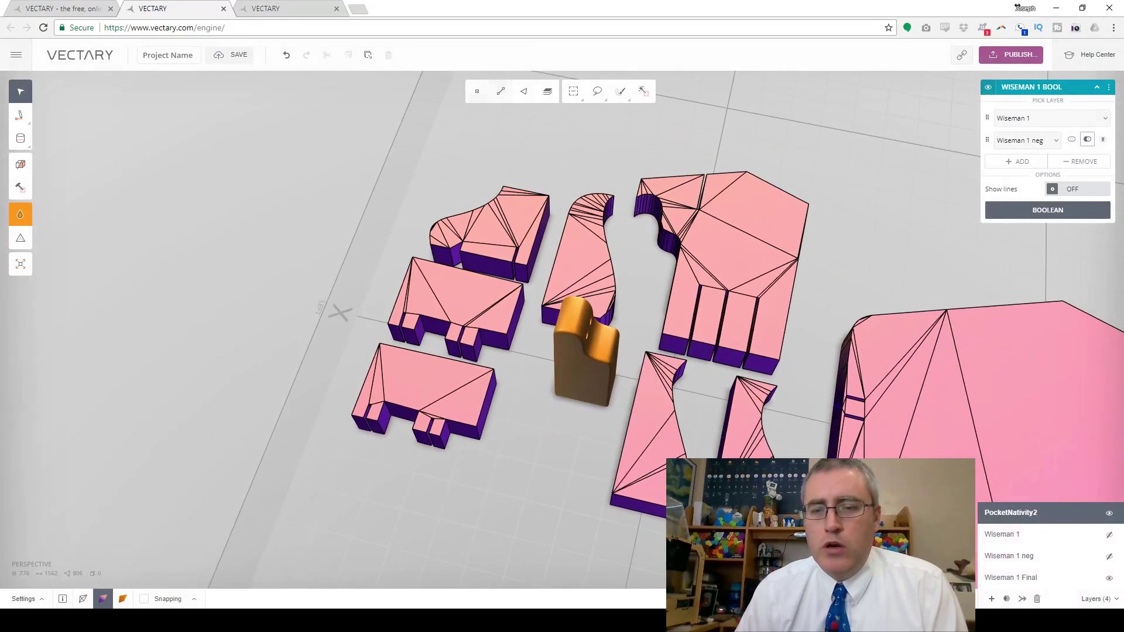
scroll(577, 510, "up", 5)
right_click_drag(403, 500, 653, 515)
right_click_drag(752, 246, 670, 258)
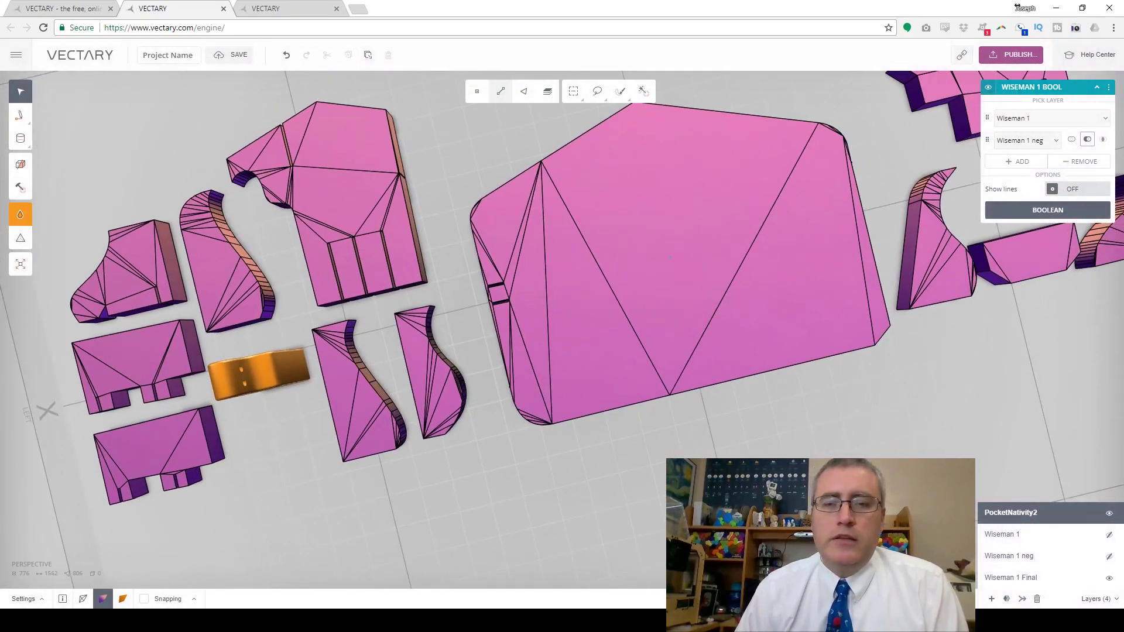
Marquee-select all edges of the large house-shaped stable piece and cut it out of the PocketNativity2 layer.
key("7")
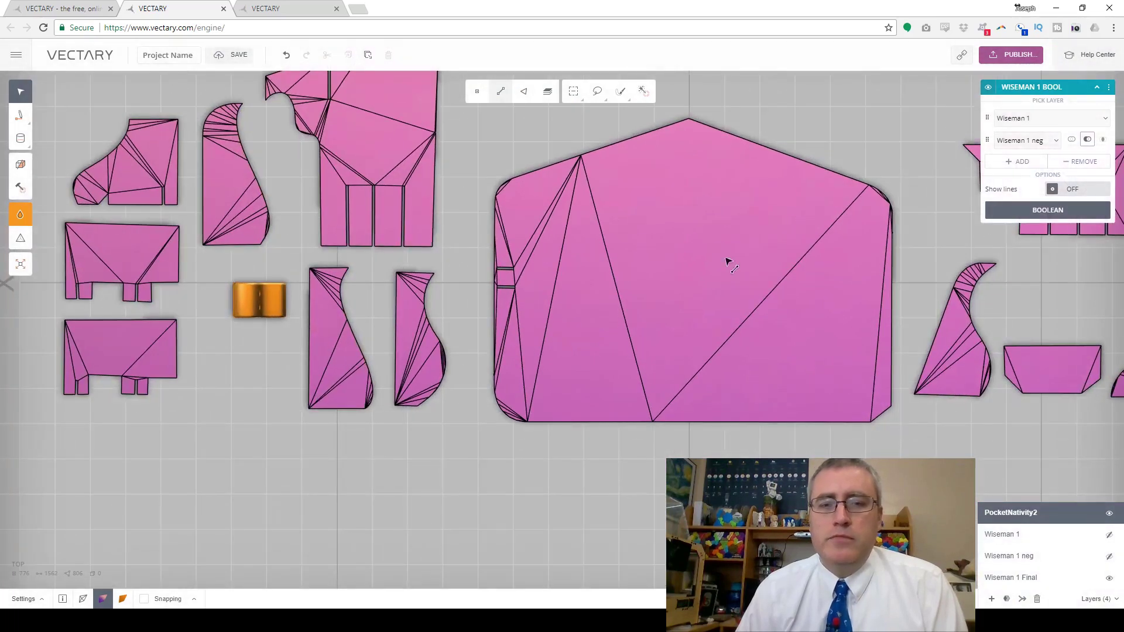
key("3")
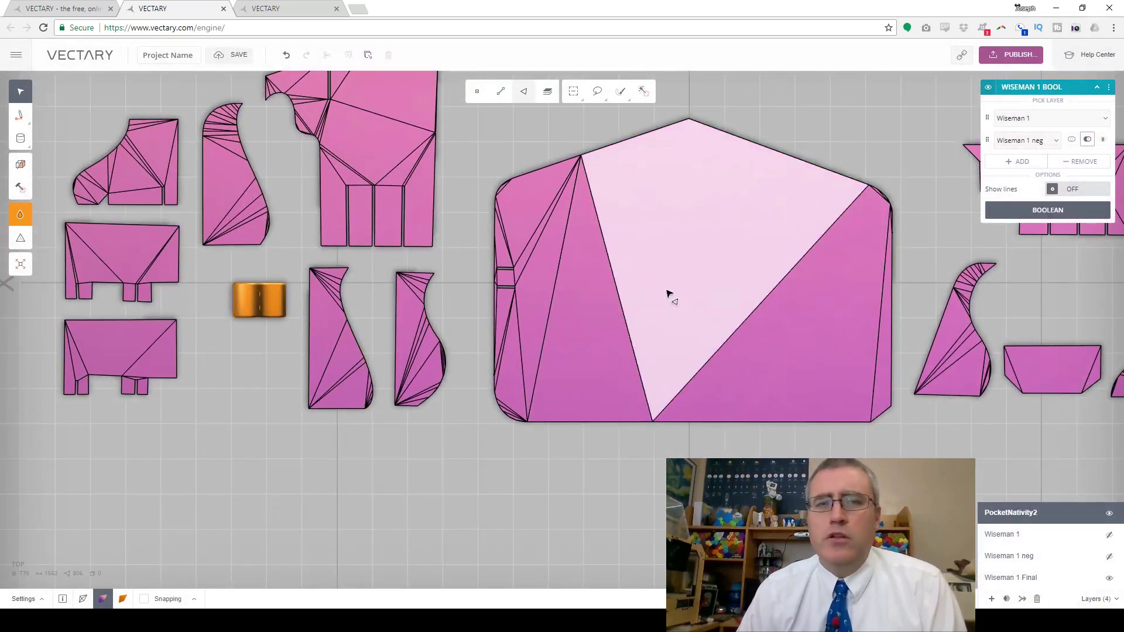
key("2")
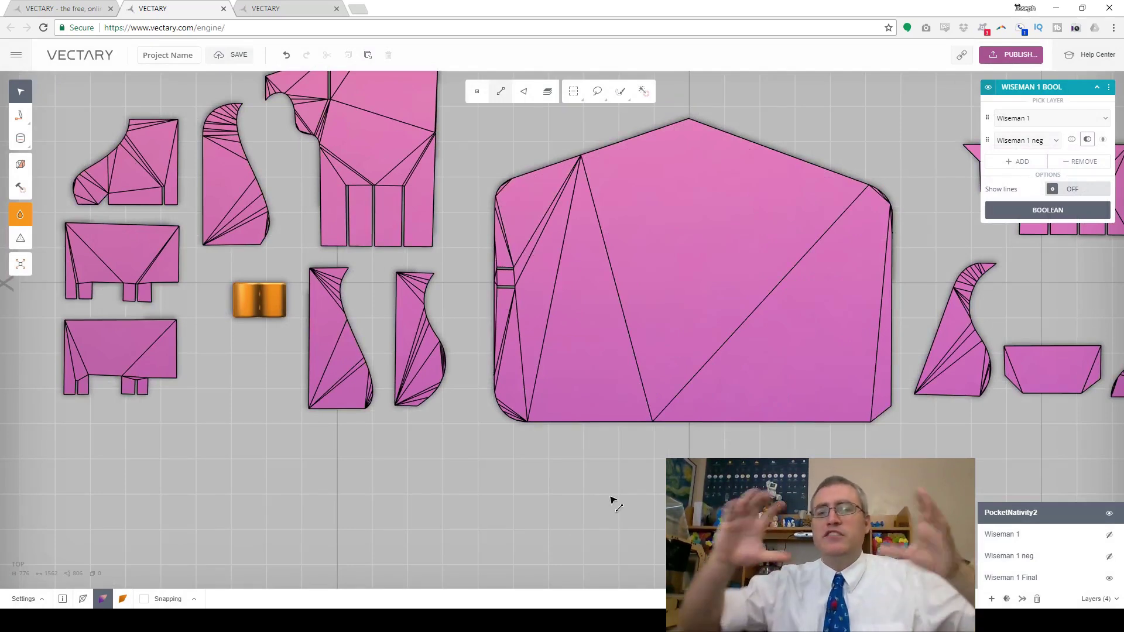
right_click_drag(595, 510, 486, 488)
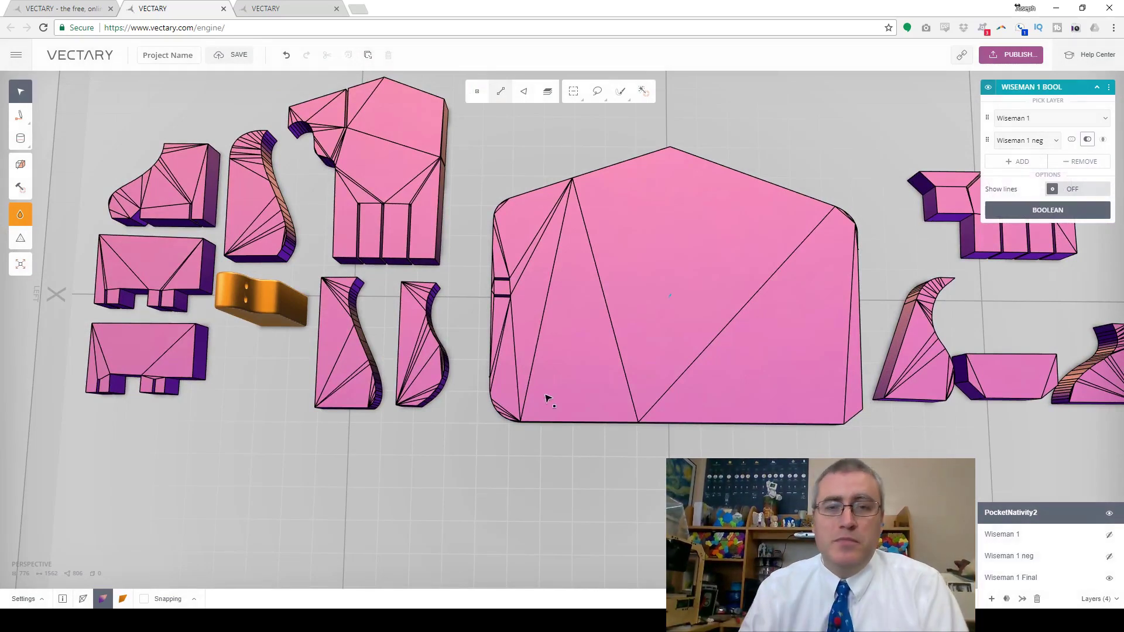
left_click(574, 144)
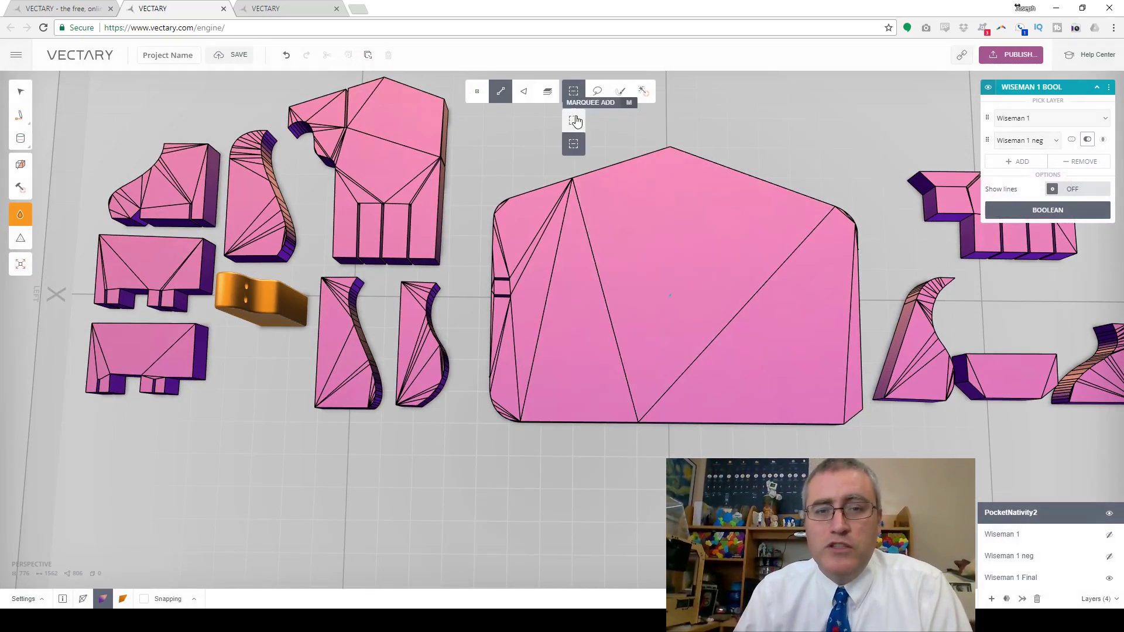
left_click(575, 121)
left_click_drag(492, 138, 477, 156)
key("m")
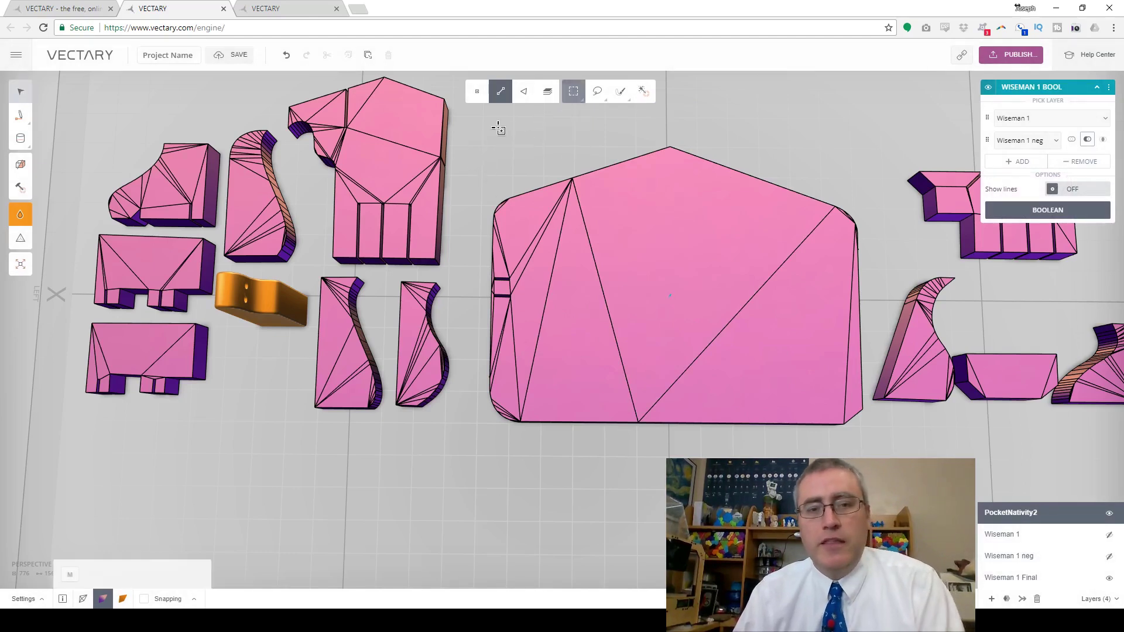
left_click_drag(483, 120, 864, 491)
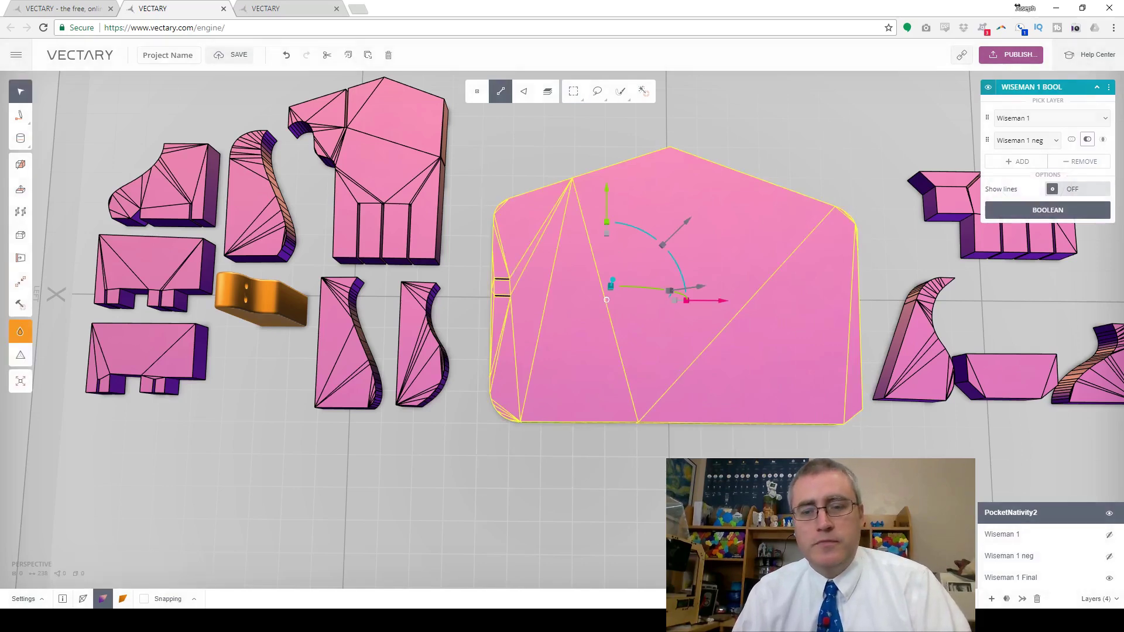
key("ctrl+x")
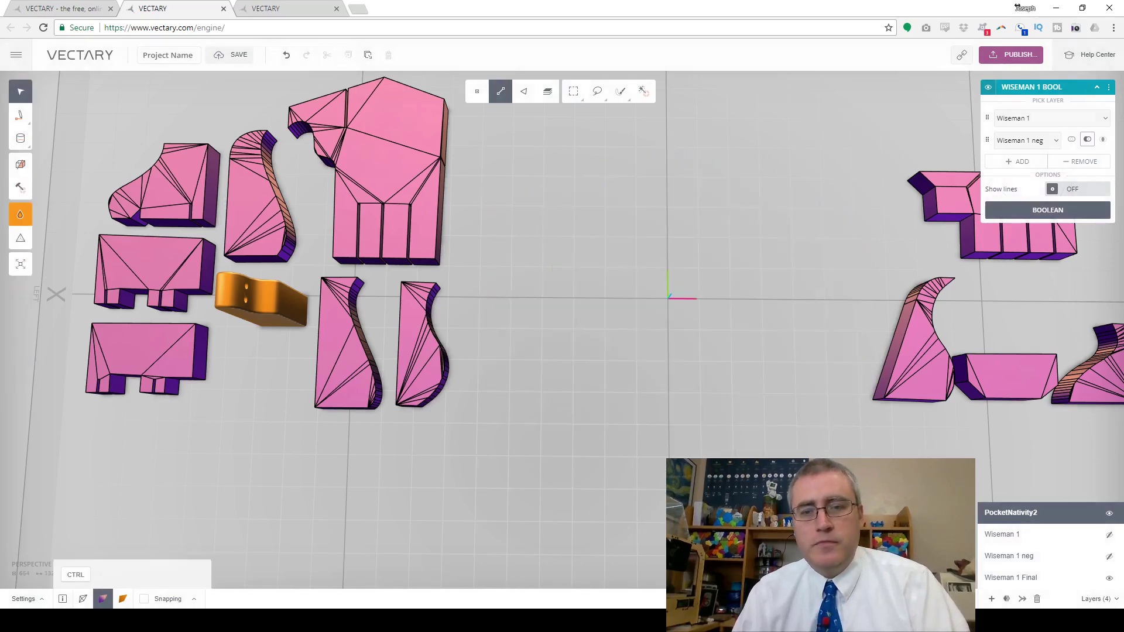
Create a new layer named "Shed" and paste the cut house-shaped stable piece into it.
left_click(993, 599)
double_click(1007, 582)
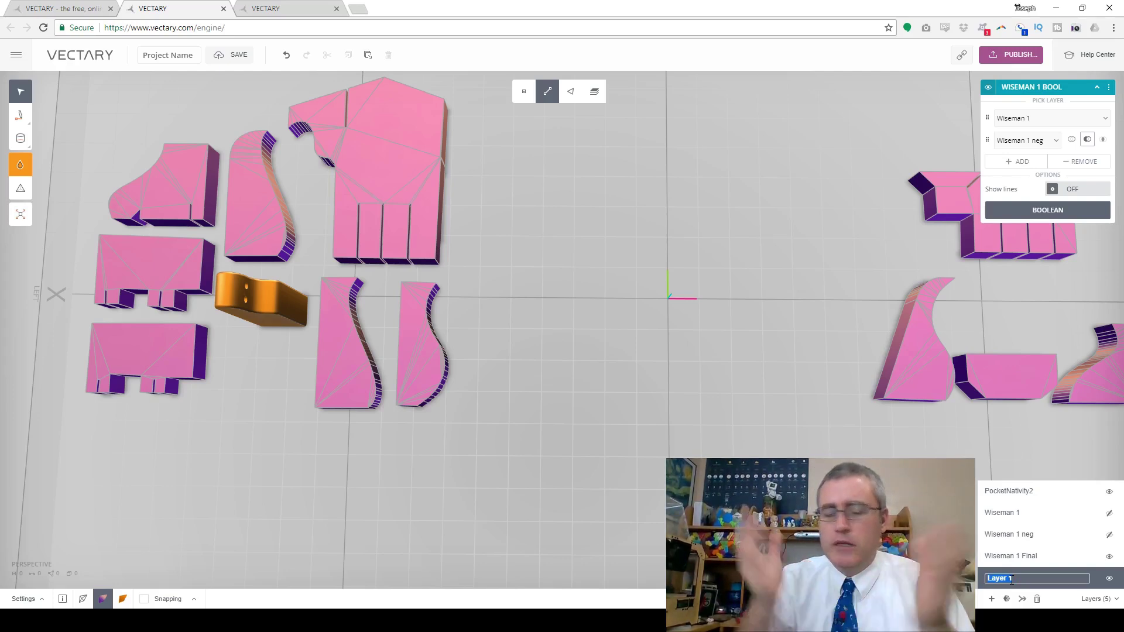
type("Shed")
key("Return")
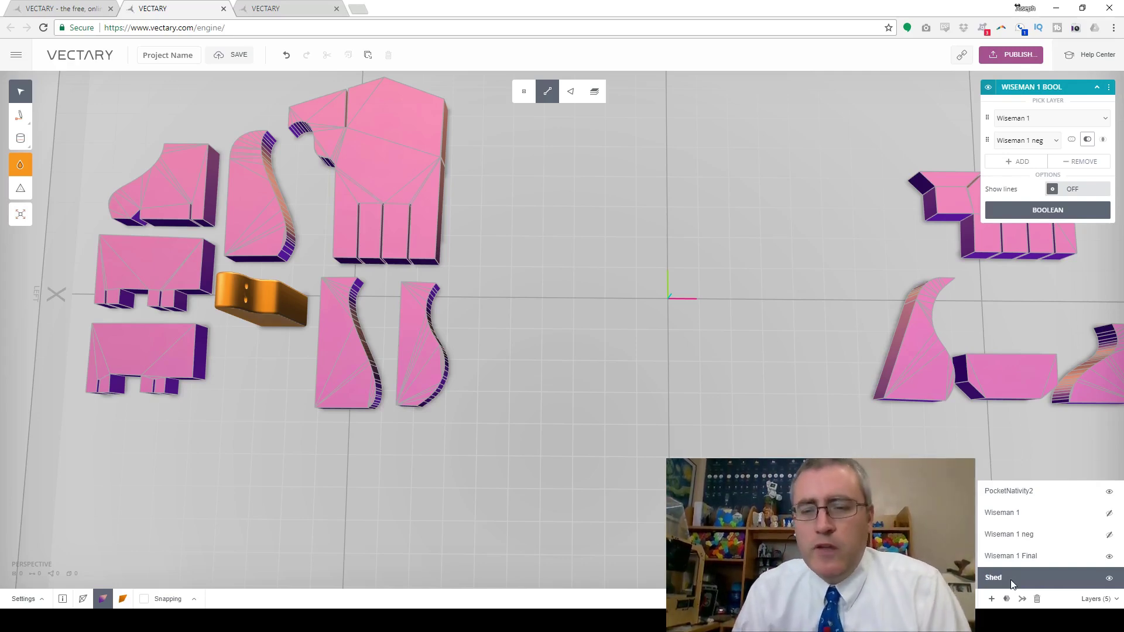
key("ctrl+v")
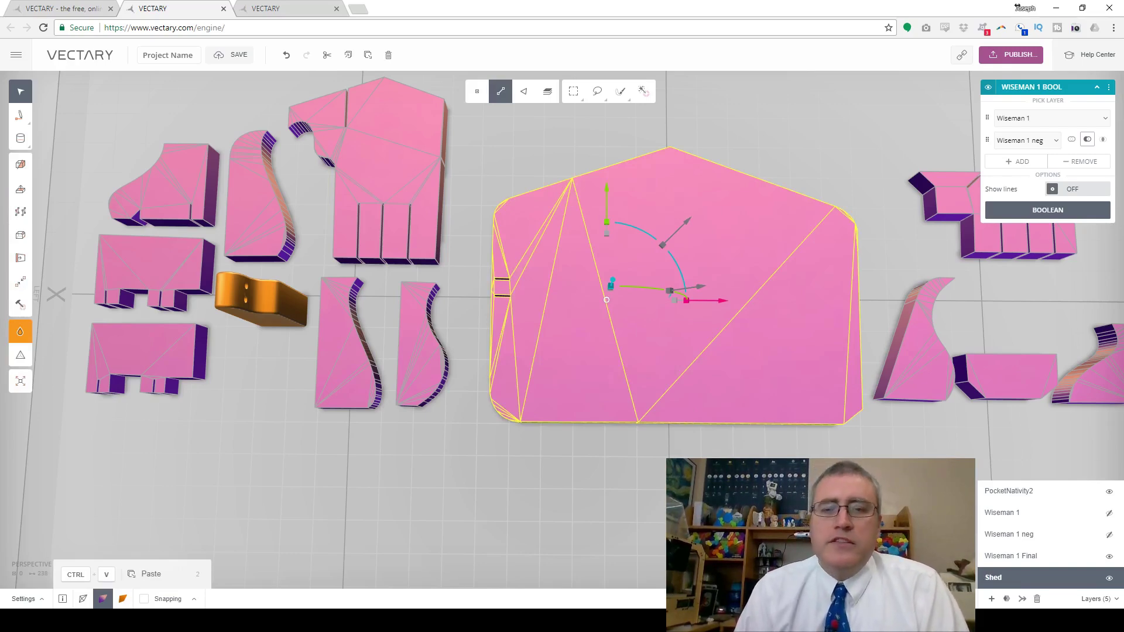
Show the shed from the top and hide the PocketNativity2 layer, the Wiseman 1 boolean and the Wiseman 1 Final layer.
key("7")
left_click(1109, 492)
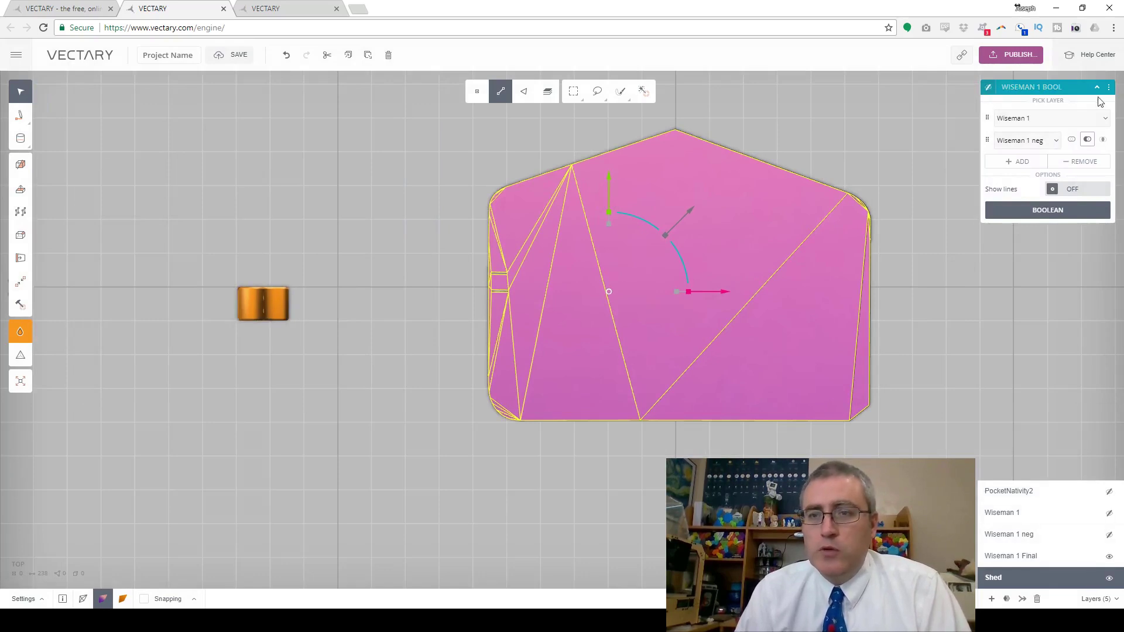
left_click(1048, 210)
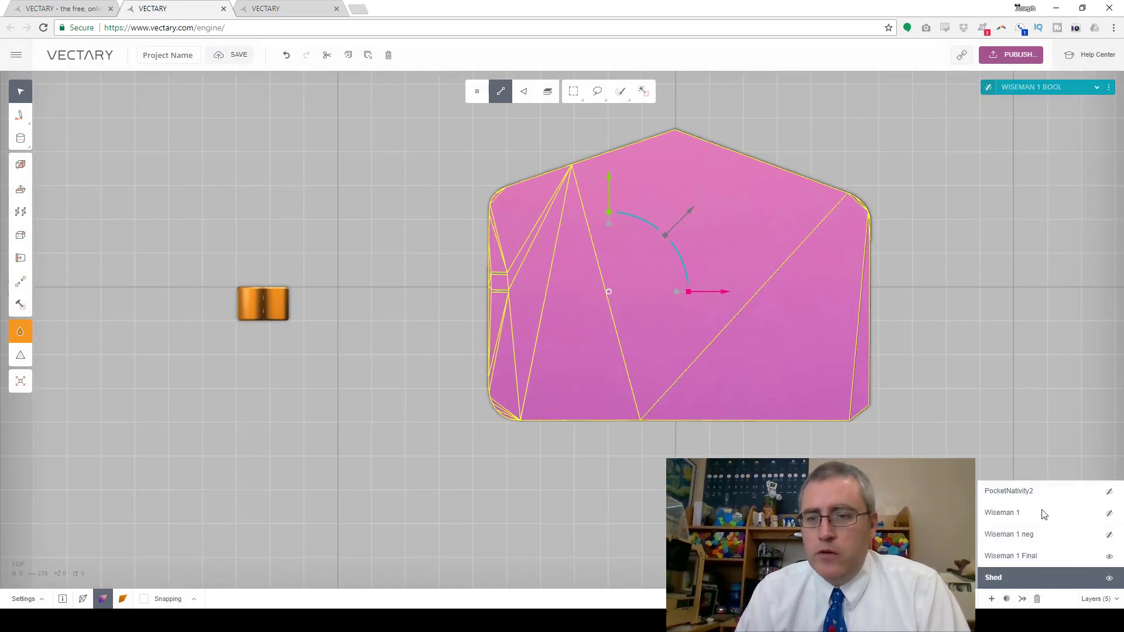
left_click(1109, 556)
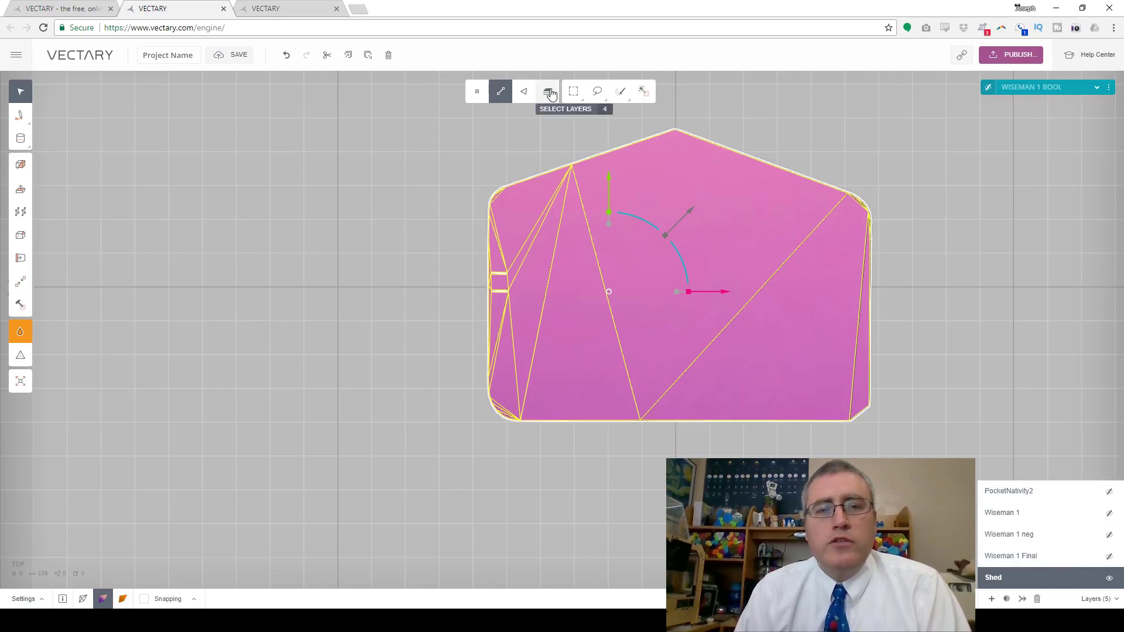
Marquee-select the faces of the small square notch near the shed's left side and delete them.
left_click(524, 91)
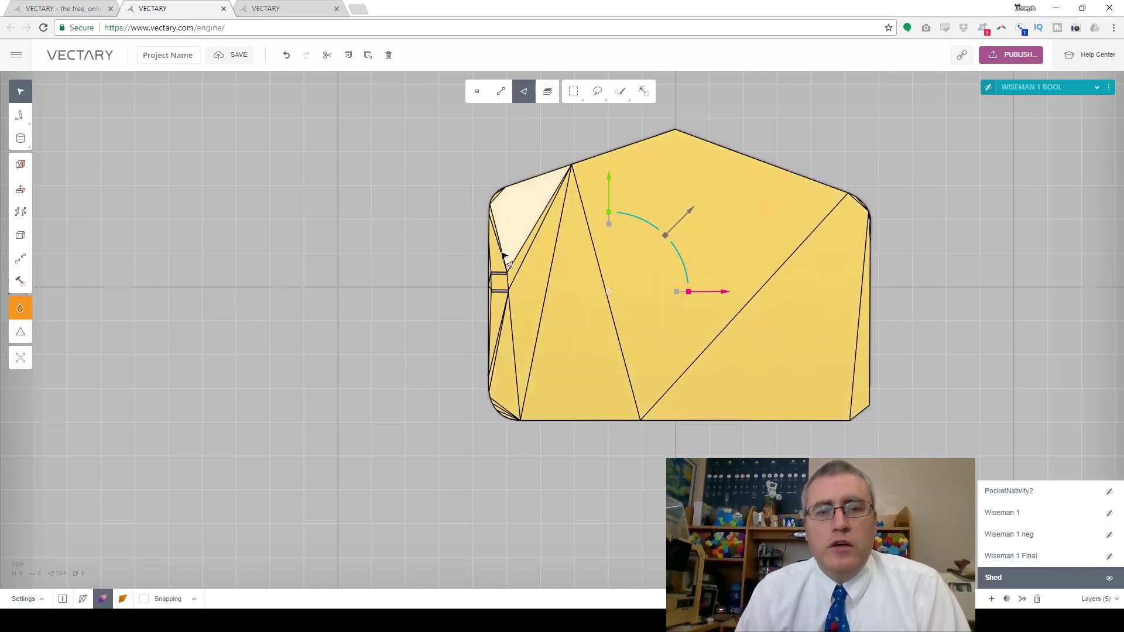
left_click(454, 170)
key("m")
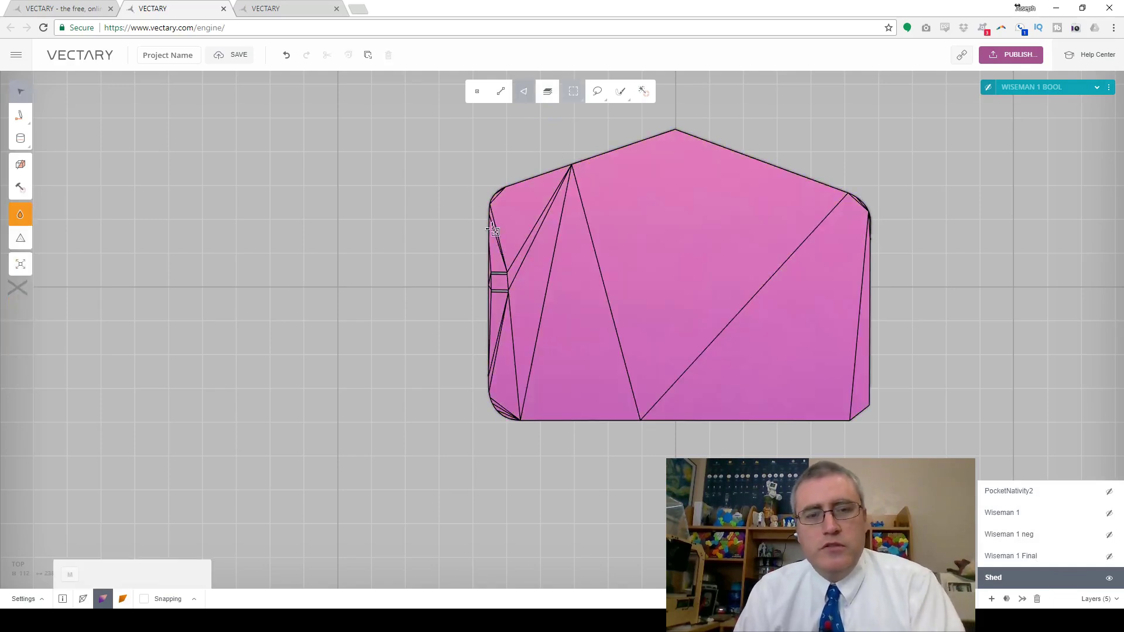
left_click_drag(490, 264, 517, 300)
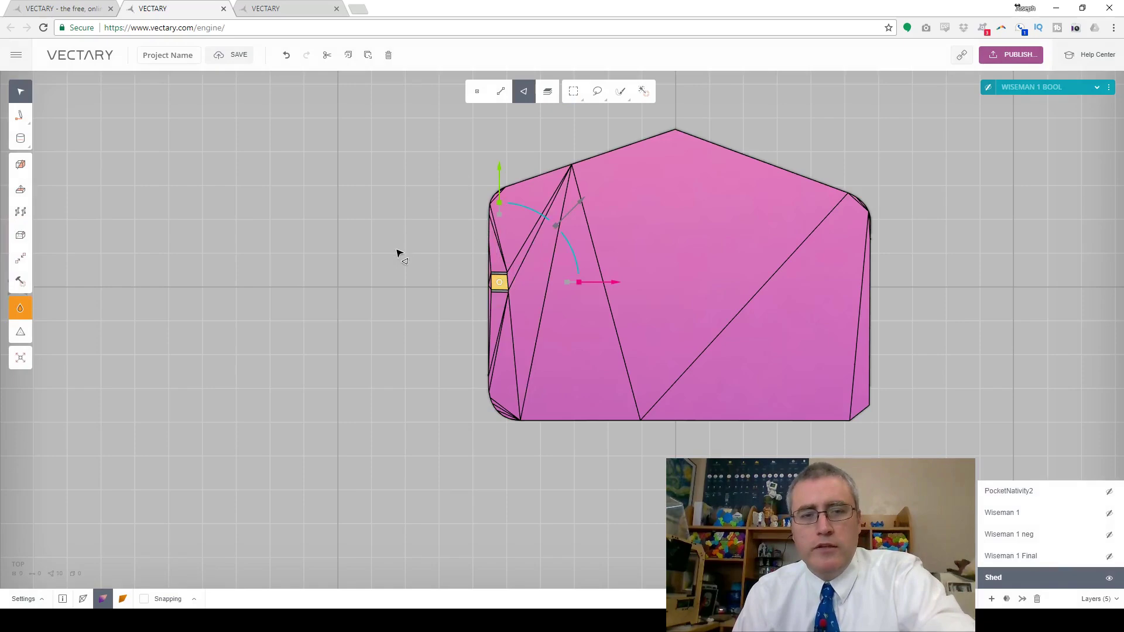
key("Delete")
Marquee-select the upper faces of the shed in the front view and delete them to open the top.
right_click_drag(354, 400, 359, 267)
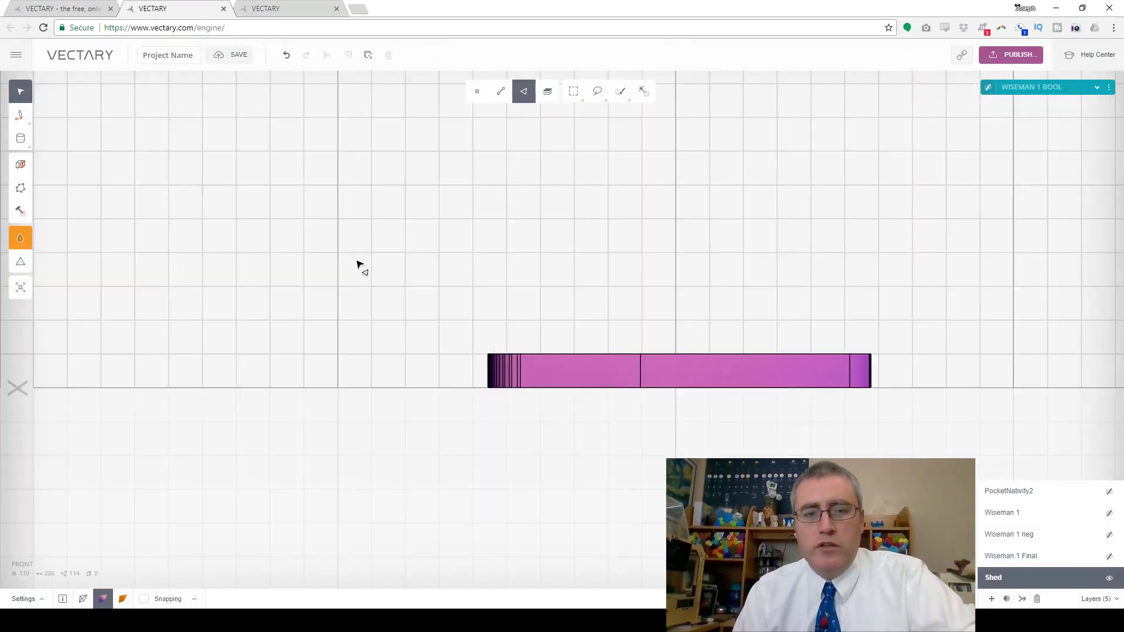
key("m")
left_click_drag(452, 334, 987, 375)
key("5")
key("Delete")
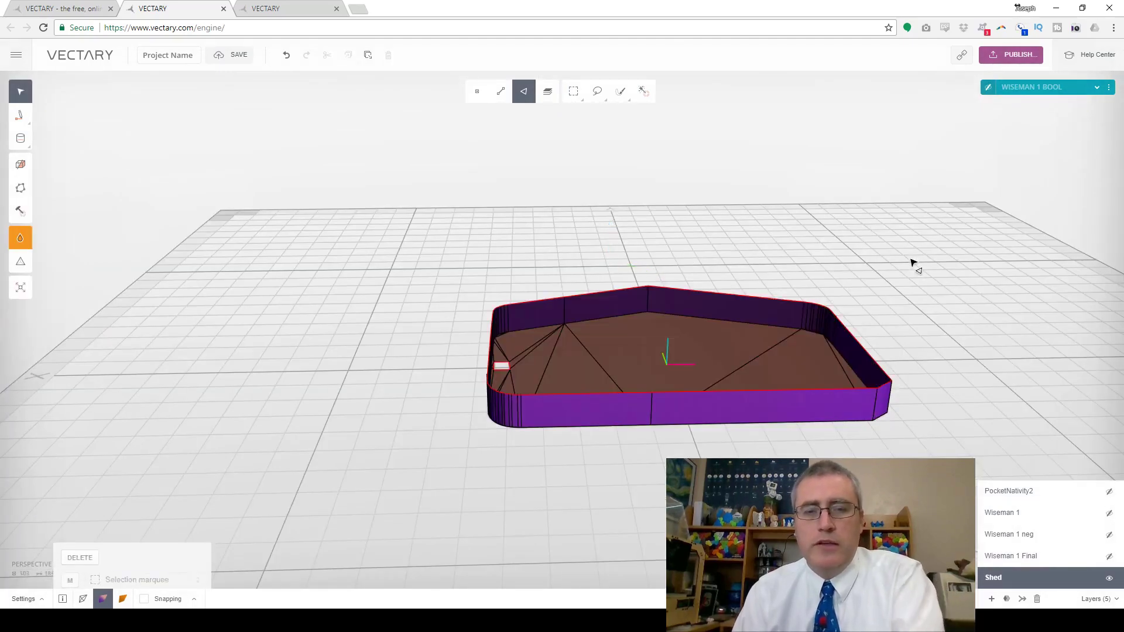
Marquee-select the bottom faces of the shed from the front and delete them, keeping only the side walls.
key("1")
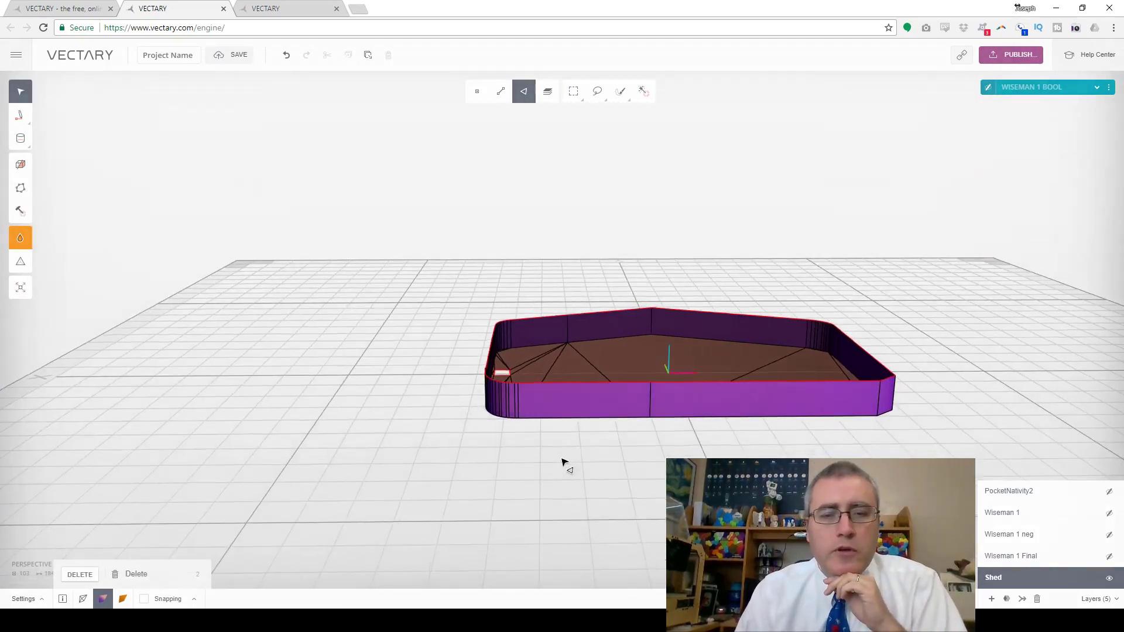
key("m")
left_click_drag(485, 382, 984, 437)
key("0")
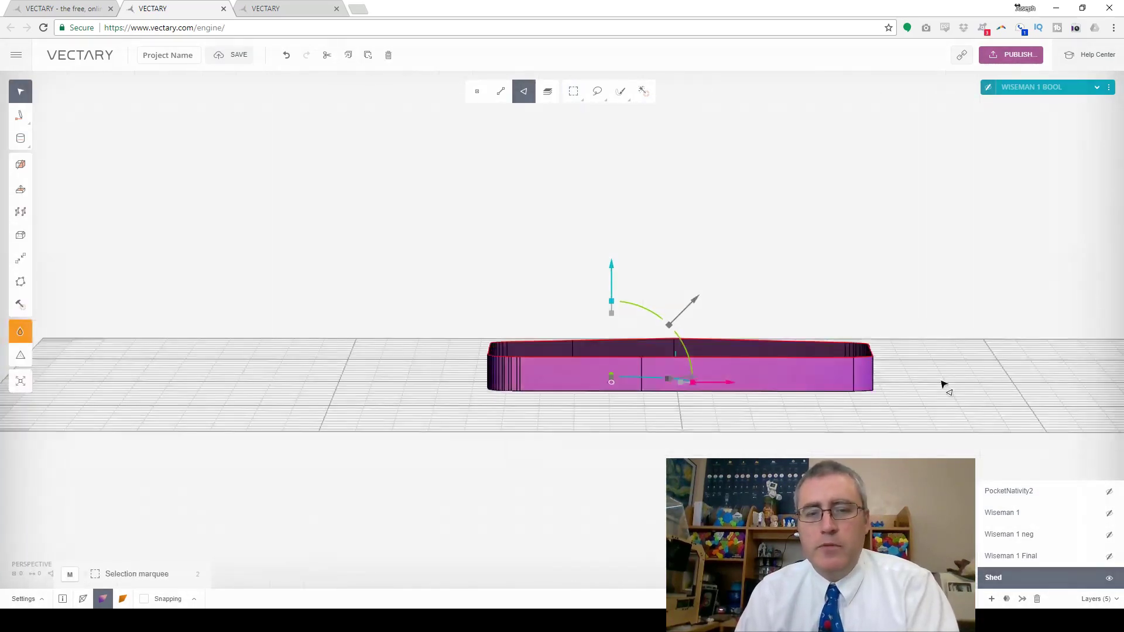
key("Delete")
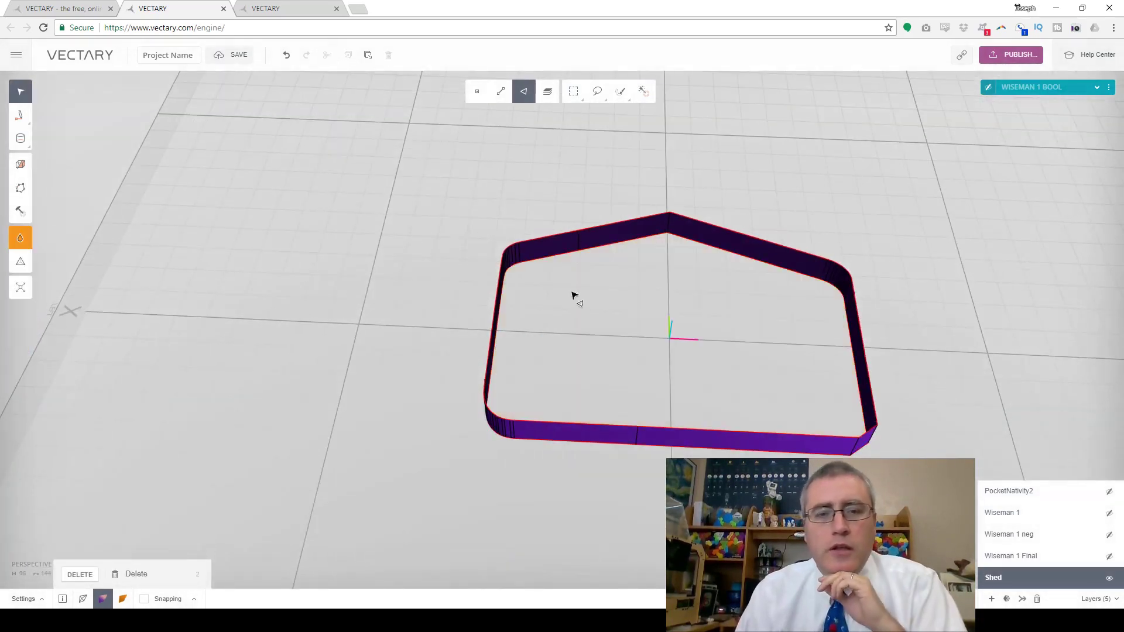
Select the complete lower boundary edge loop of the shed walls and cap it with a single clean face.
left_click(499, 101)
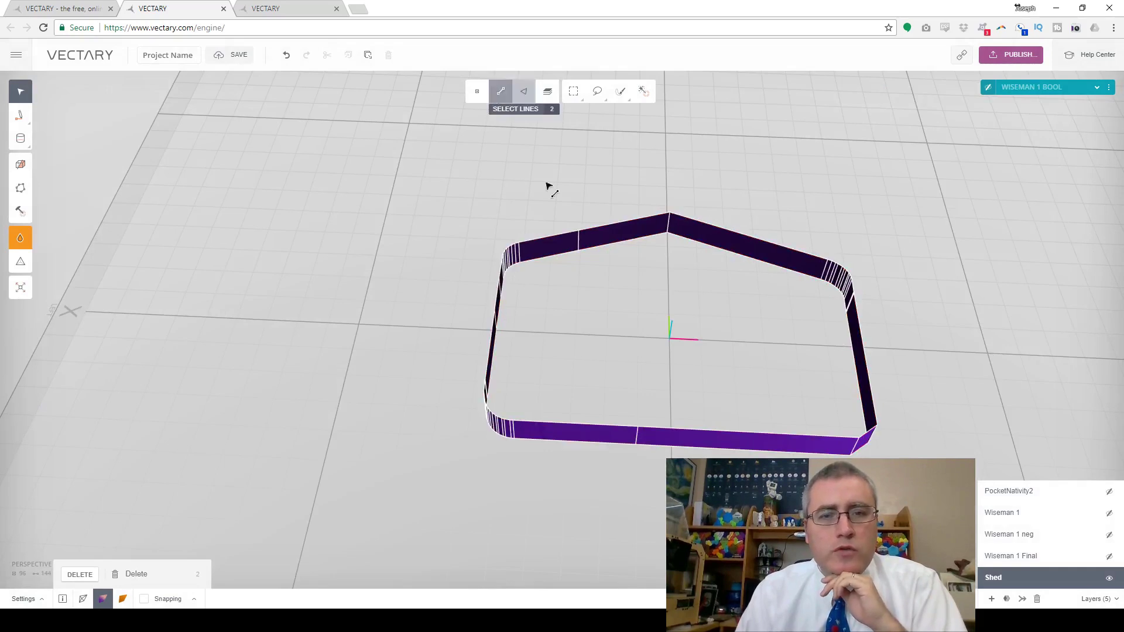
left_click(595, 251)
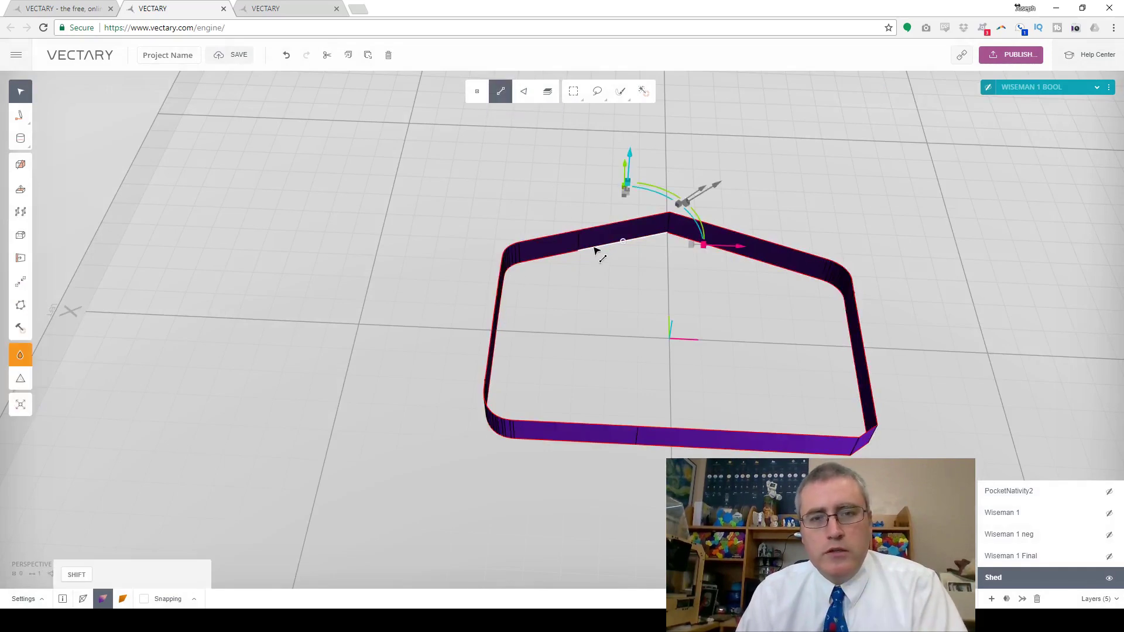
left_click(704, 454, "shift")
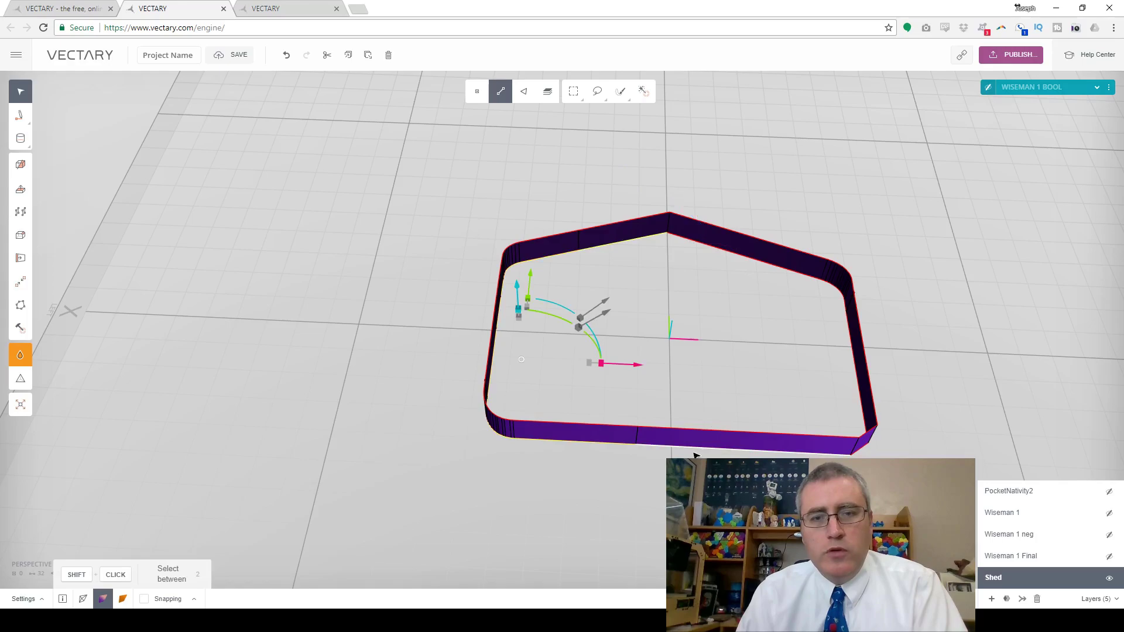
left_click(770, 265, "shift")
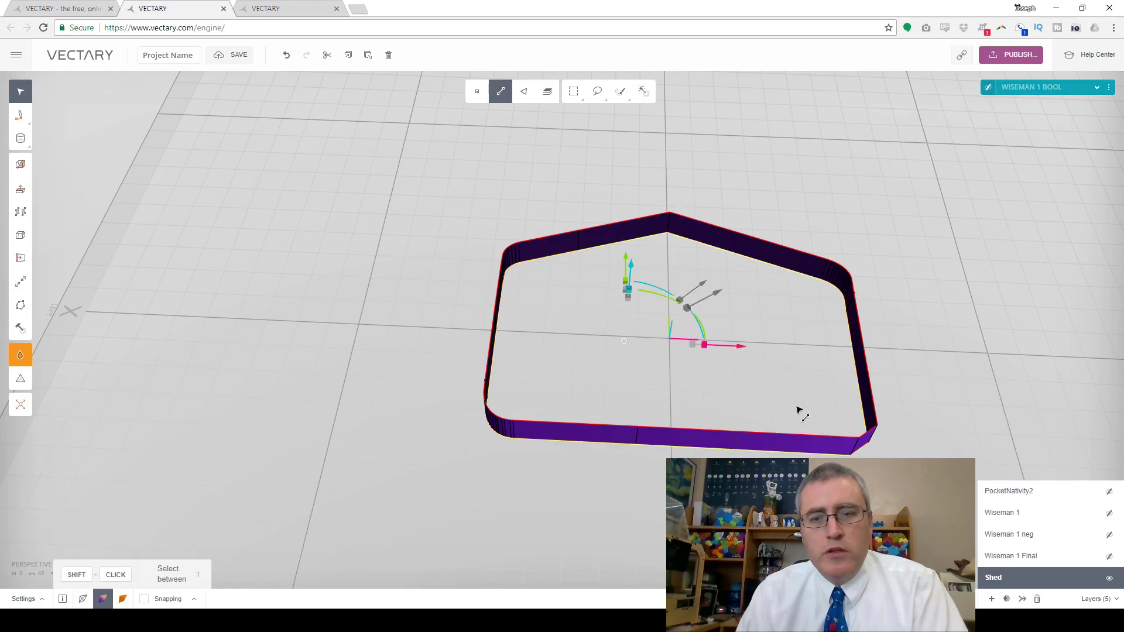
right_click_drag(624, 341, 685, 328)
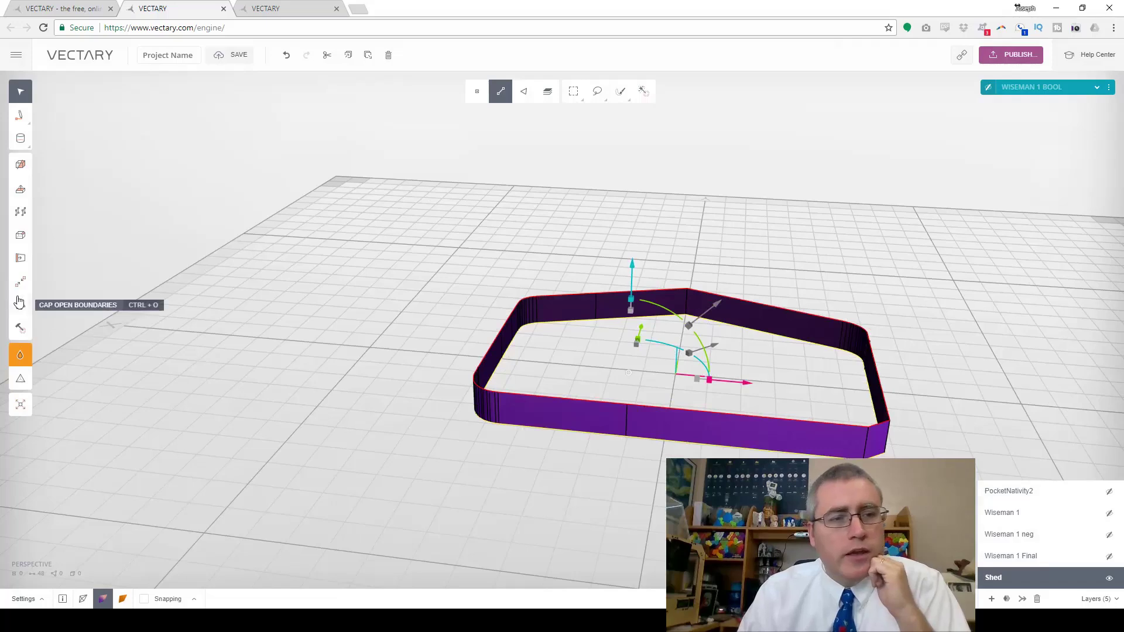
left_click(20, 306)
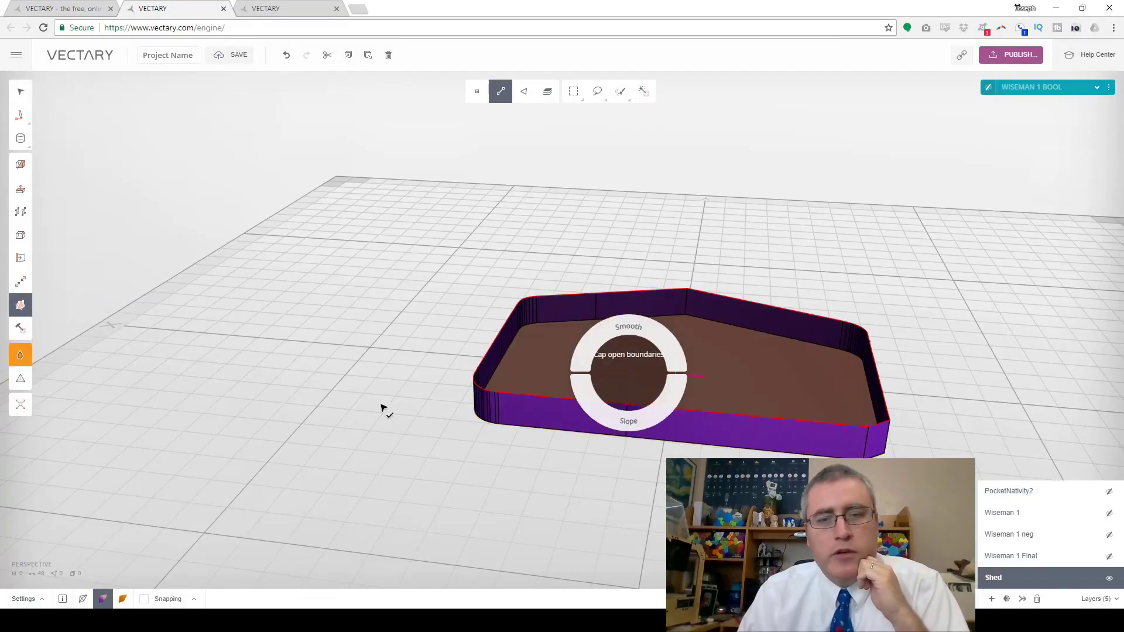
left_click_drag(391, 423, 397, 439)
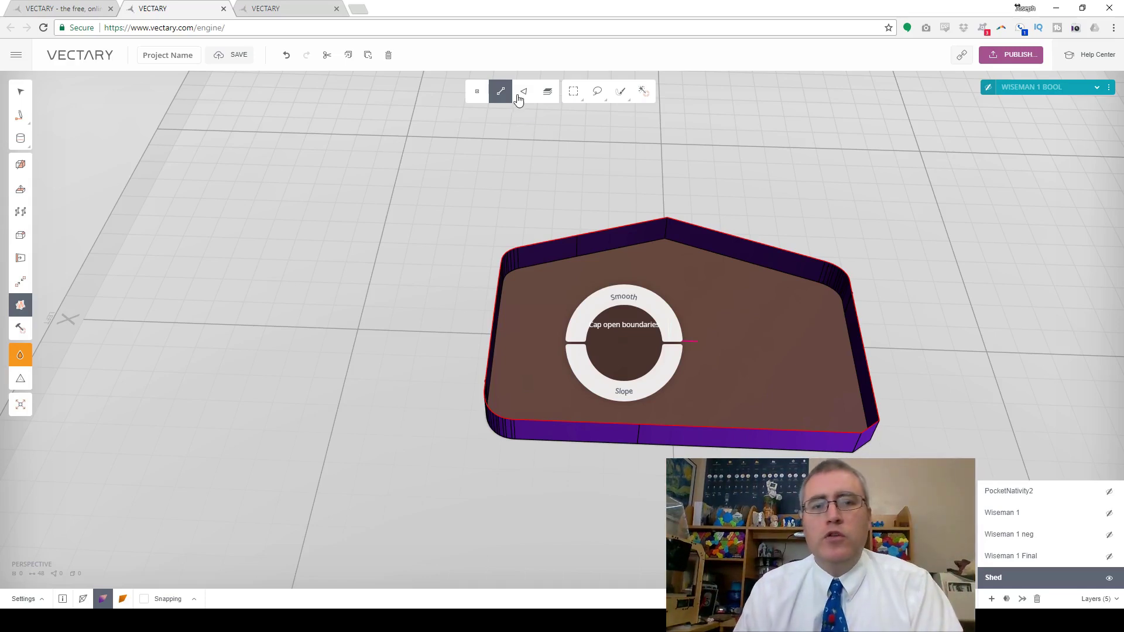
Select all faces of the open-topped shed shell.
left_click(521, 93)
key("ctrl+a")
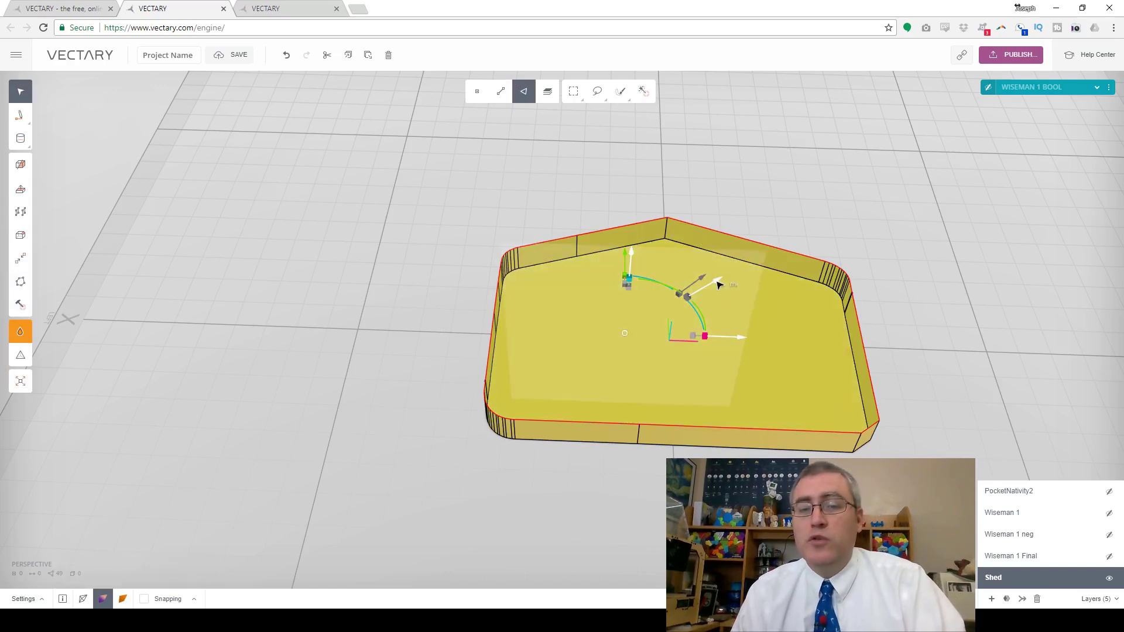
Try to extrude all selected shed faces outward to give the shell a thin wall.
key("e")
left_click_drag(613, 366, 625, 382)
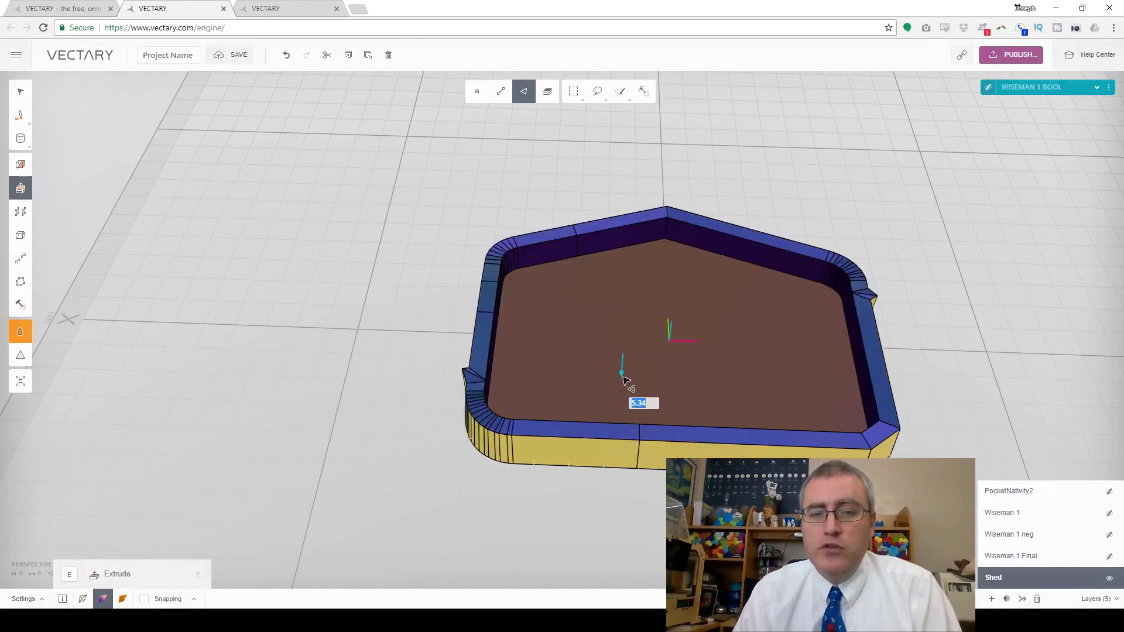
key("Return")
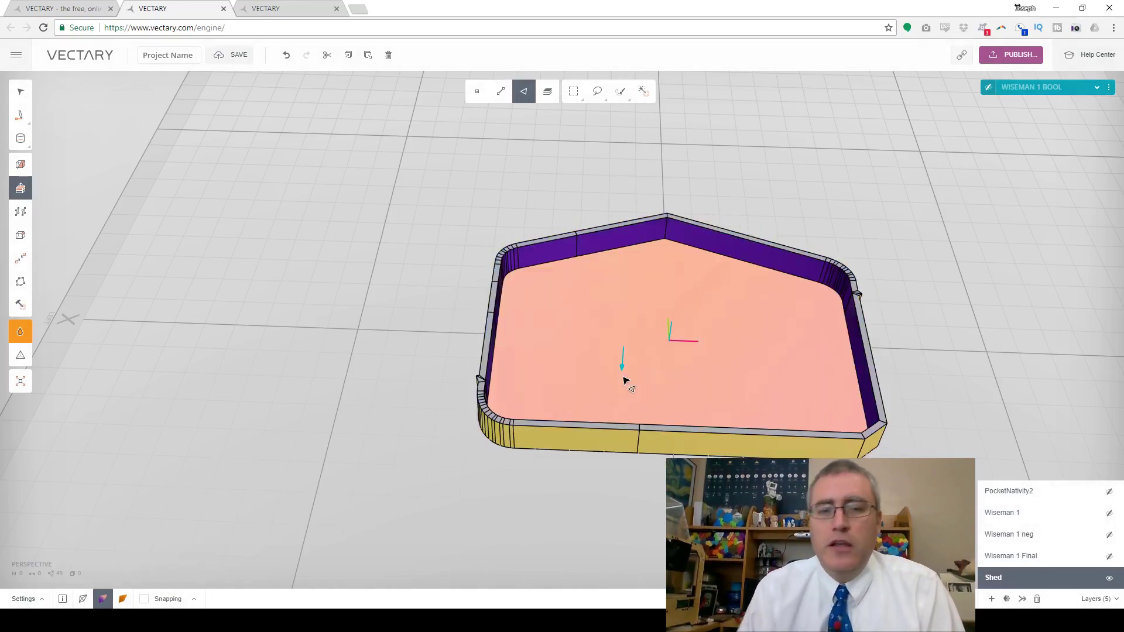
Examine the spike beside the rounded lower-left corner of the thin wall and undo the extrusion.
left_click_drag(500, 475, 463, 323)
scroll(463, 322, "up", 5)
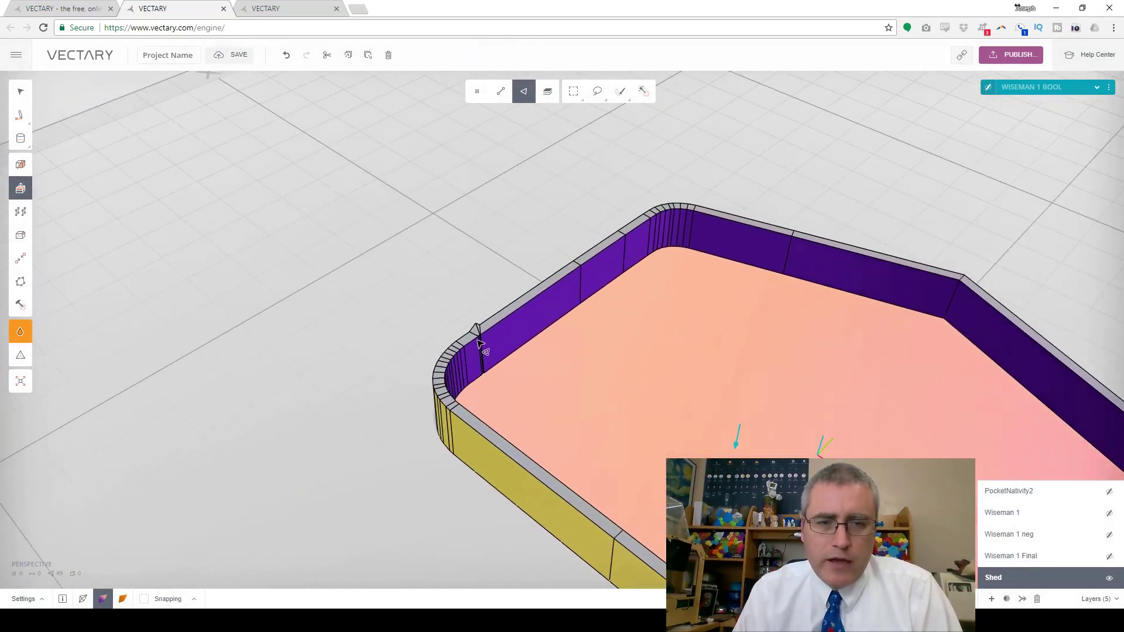
left_click_drag(376, 317, 425, 413)
scroll(469, 375, "up", 3)
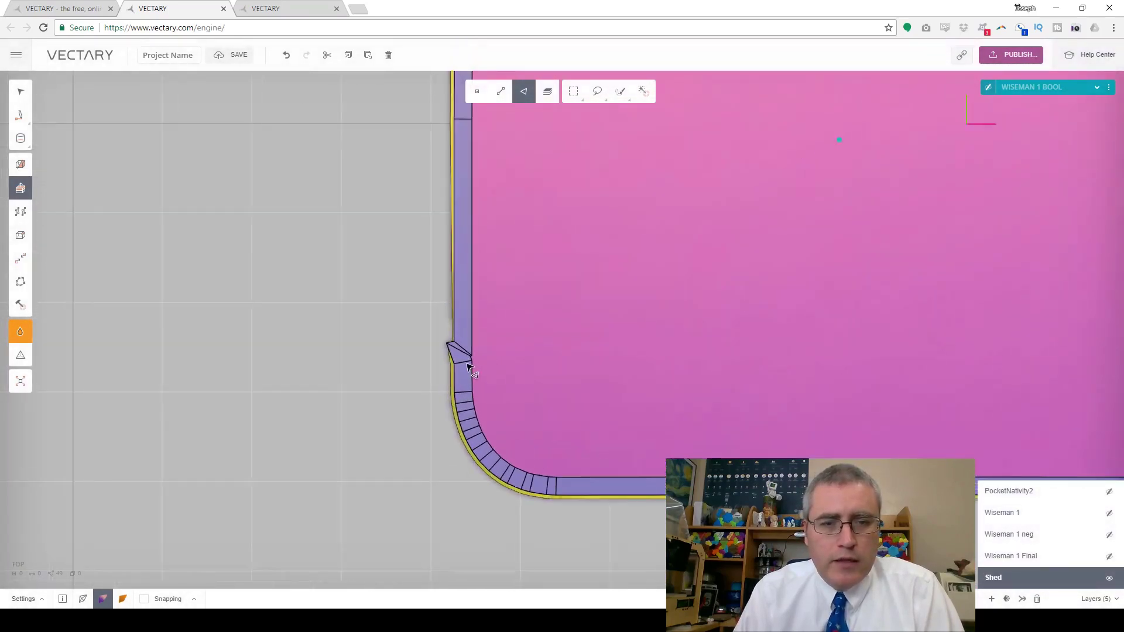
scroll(467, 299, "down", 3)
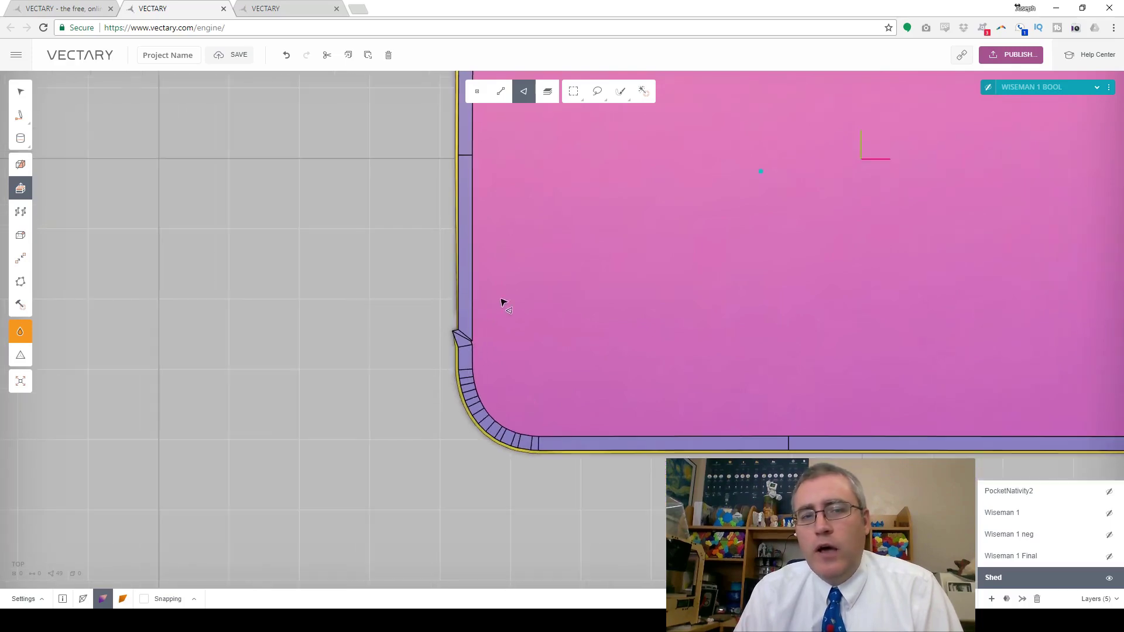
scroll(585, 332, "down", 2)
right_click_drag(438, 383, 451, 356)
key("ctrl+z")
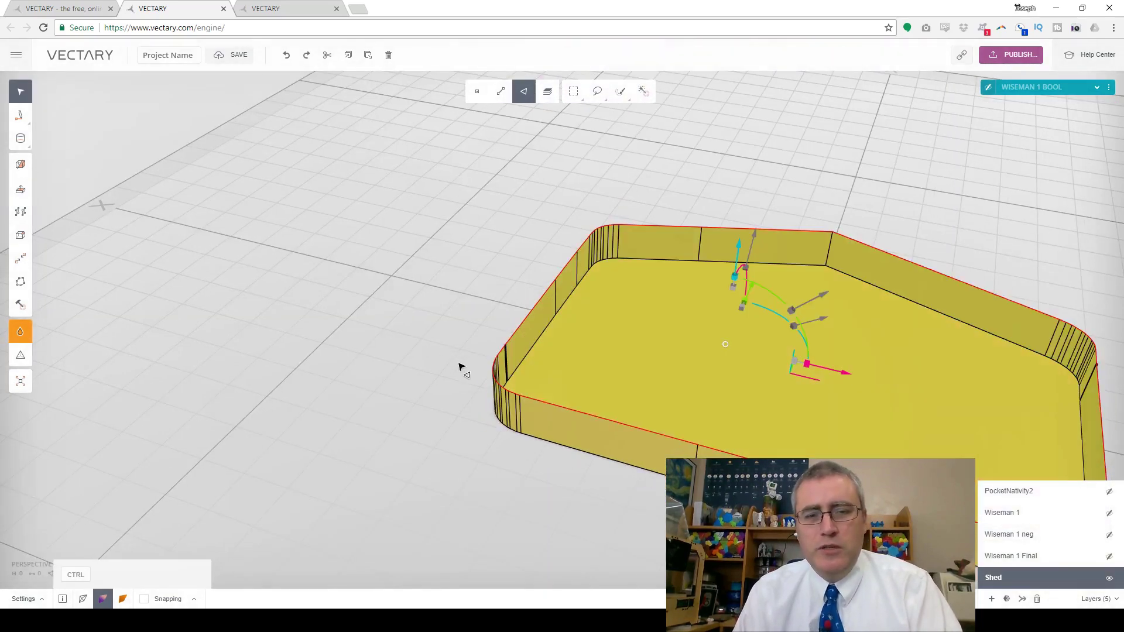
Extrude the selected shed faces outward by about 8 for a thicker wall and examine its shape from the top and front.
key("e")
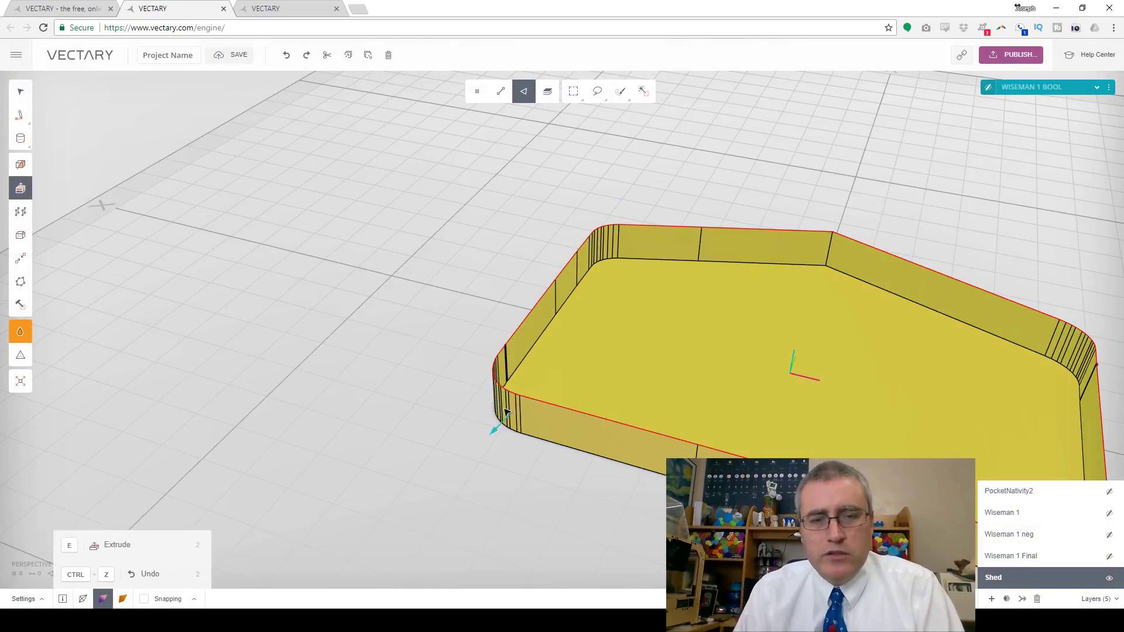
left_click_drag(599, 458, 597, 510)
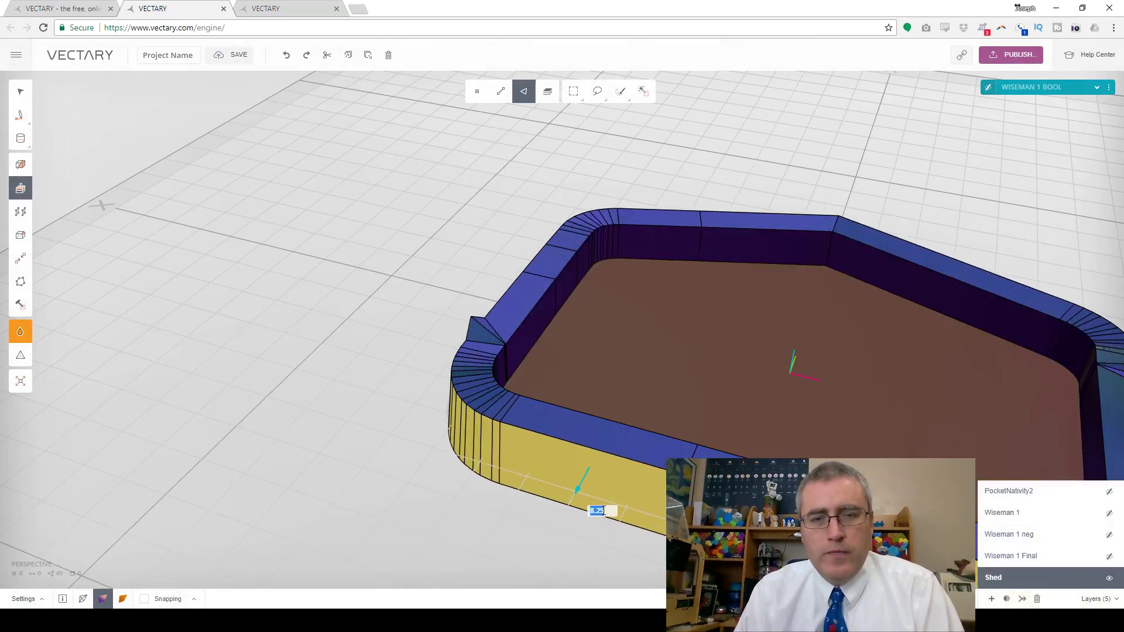
left_click_drag(606, 511, 607, 514)
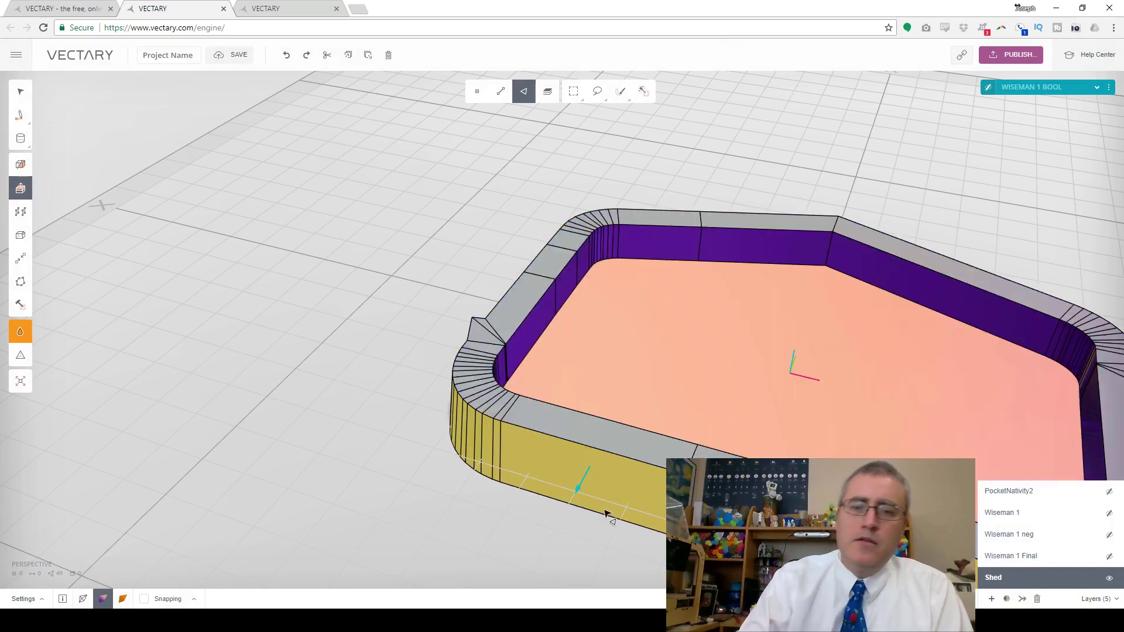
right_click_drag(391, 314, 401, 382)
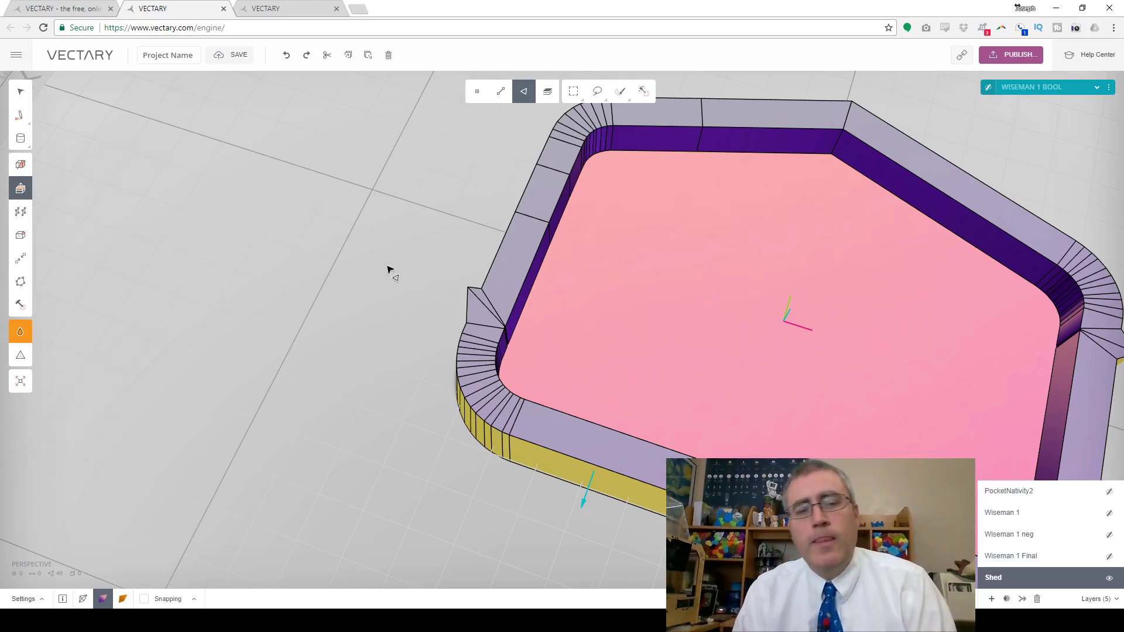
key("7")
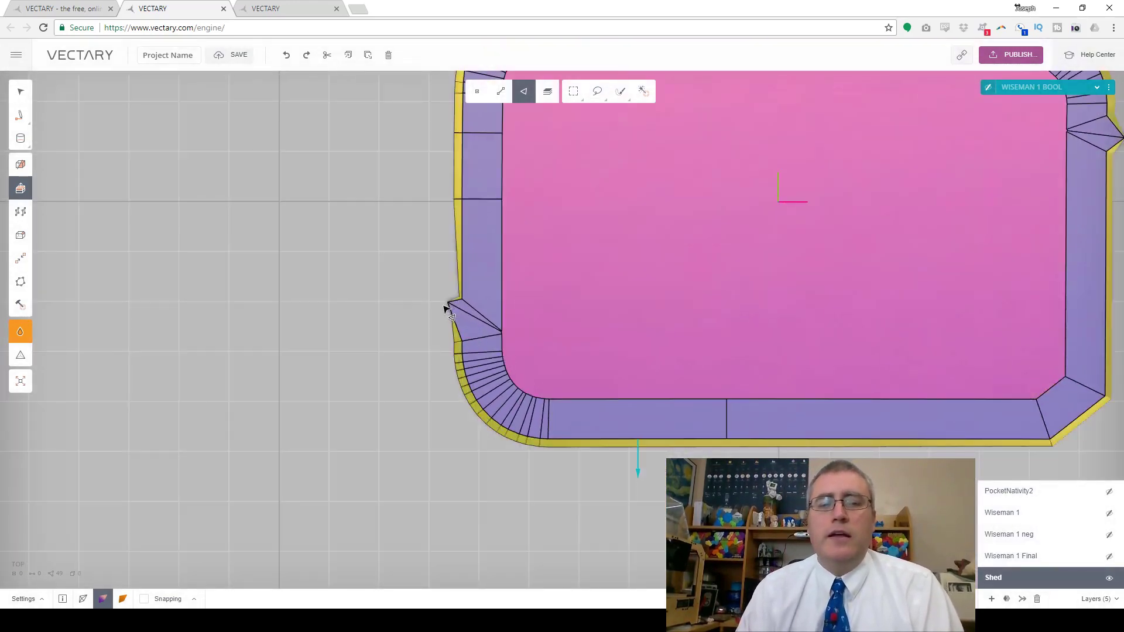
scroll(445, 309, "down", 2)
scroll(593, 390, "down", 1)
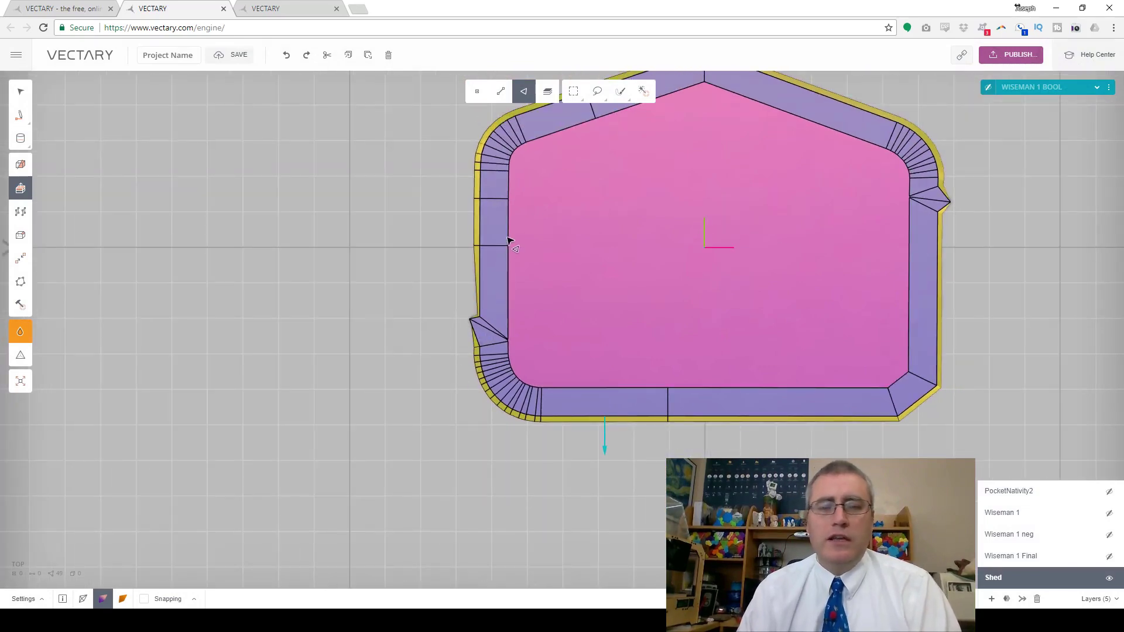
left_click_drag(404, 397, 385, 204)
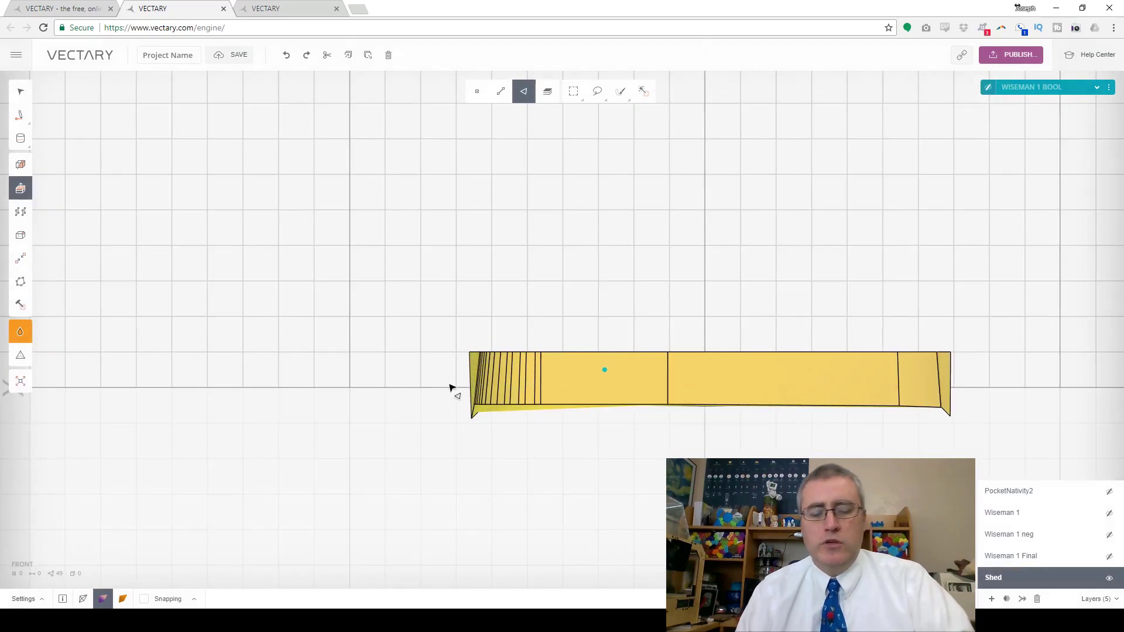
Select the uneven underside of the shed in front view and scale it vertically to 0 to flatten it.
key("Escape")
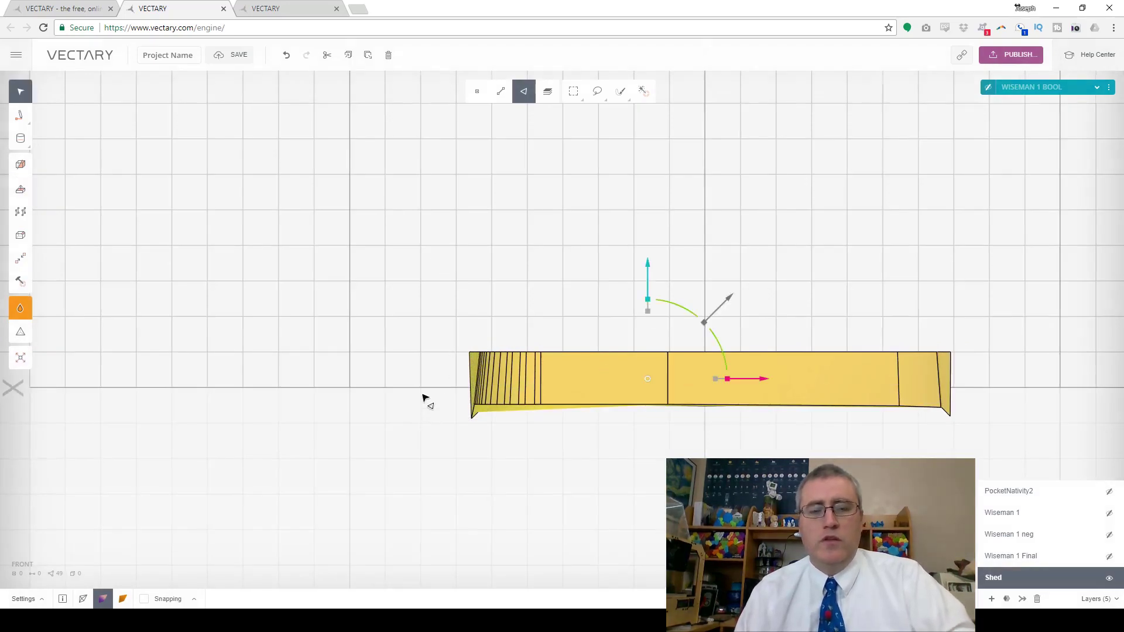
key("a")
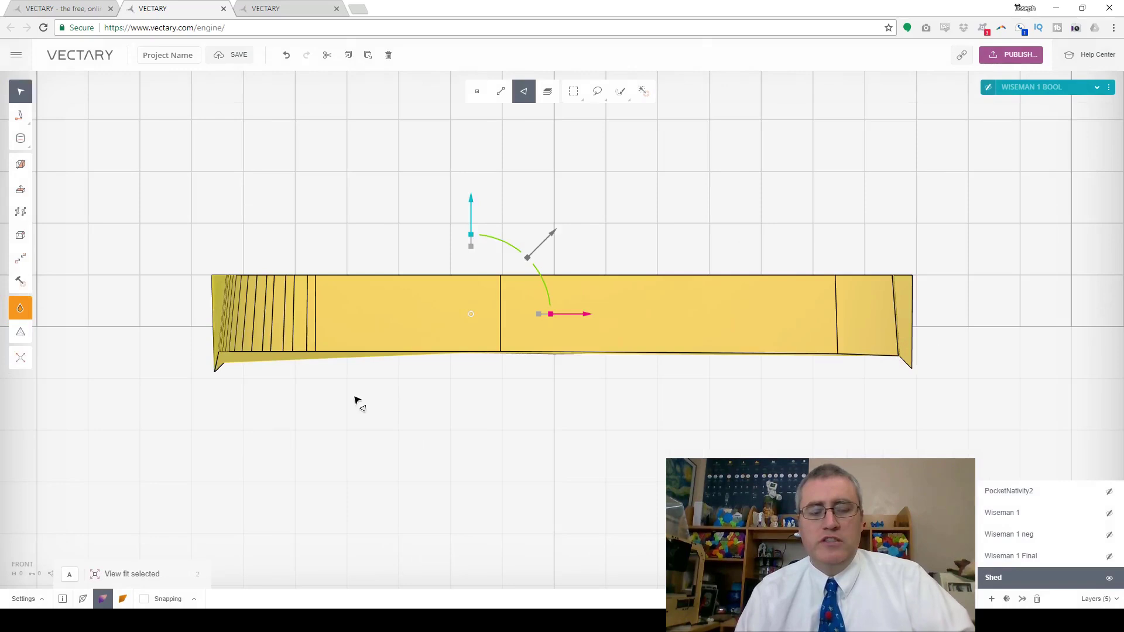
key("ctrl+a")
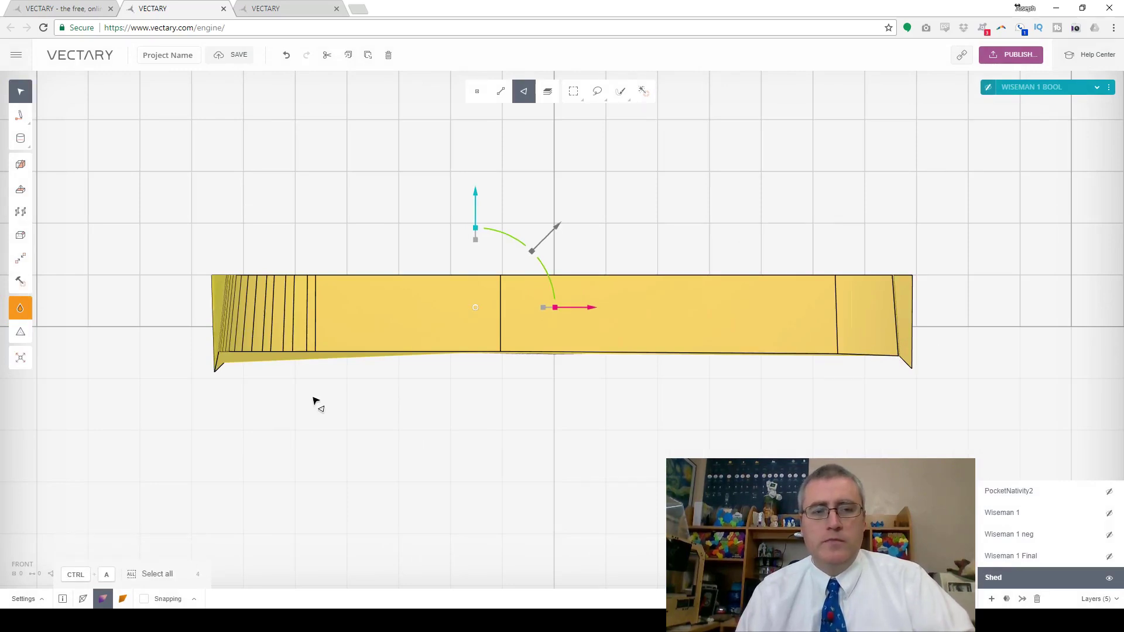
left_click(314, 402)
key("m")
left_click_drag(168, 332, 976, 424)
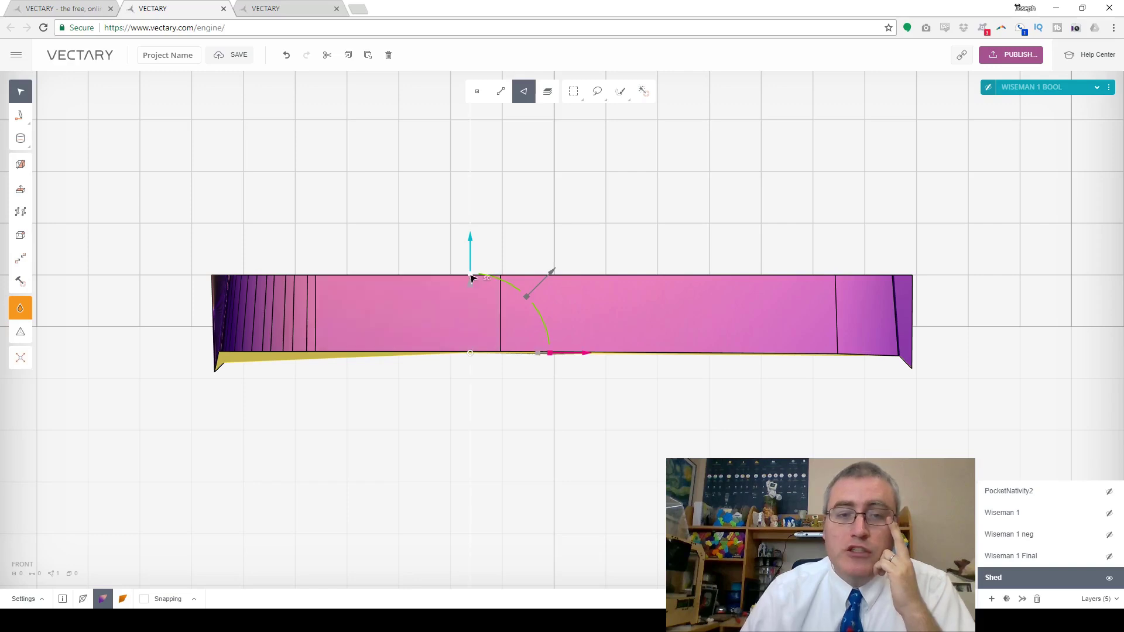
left_click_drag(471, 276, 472, 312)
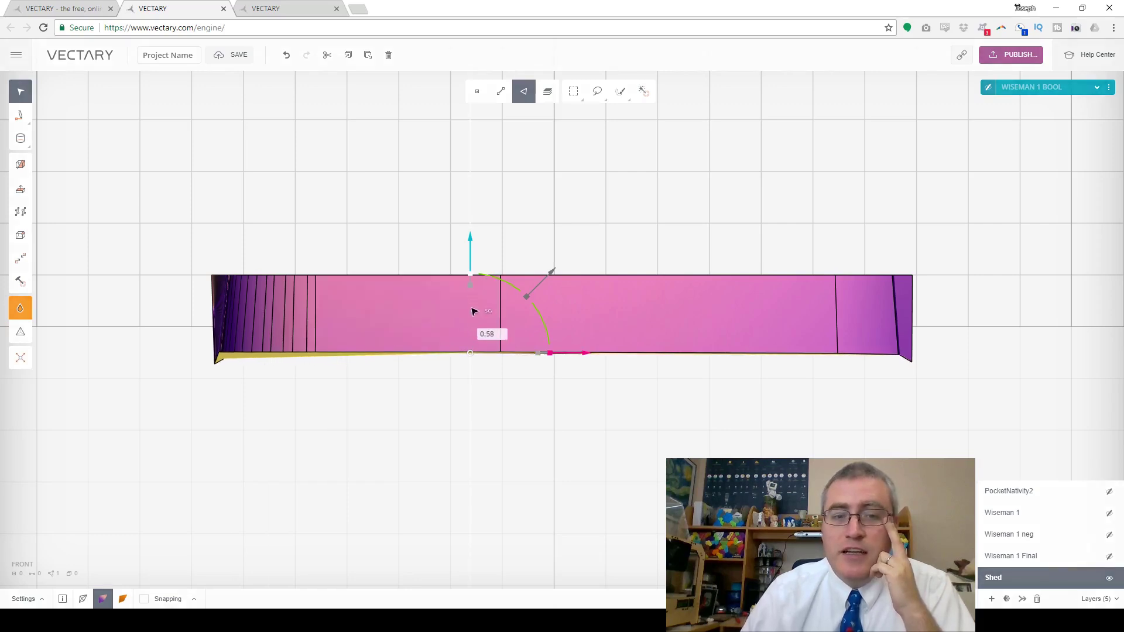
type("0")
key("Return")
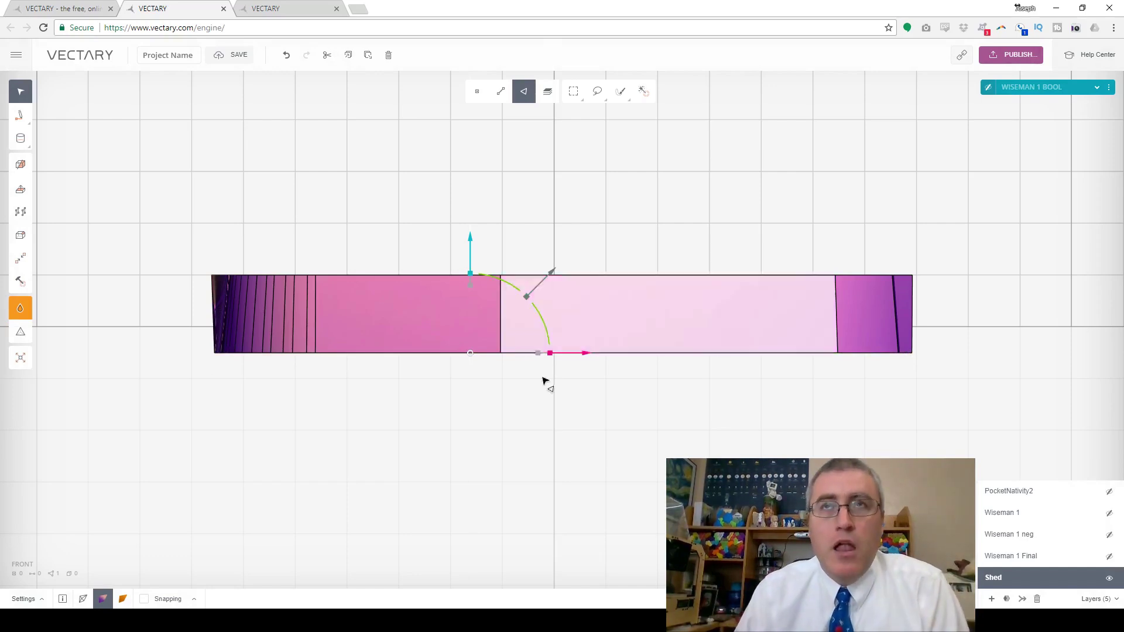
Collapse the upper and lower diagonal edges of the chamfered lower-right outer corner so that it becomes a sharp corner.
key("7")
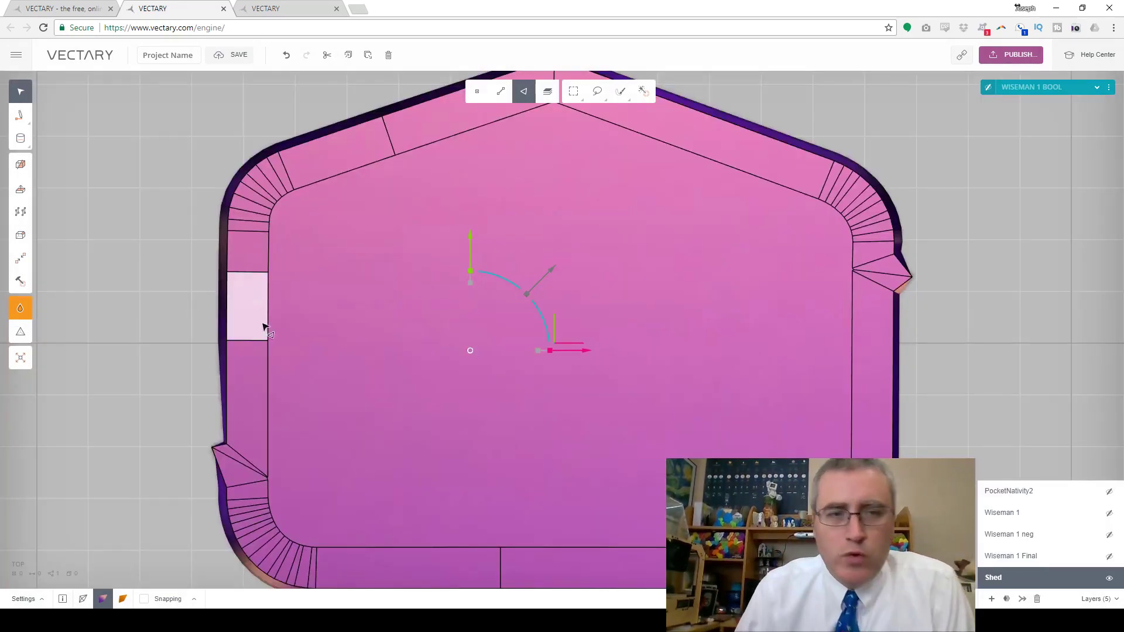
scroll(219, 347, "down", 3)
scroll(221, 450, "down", 1)
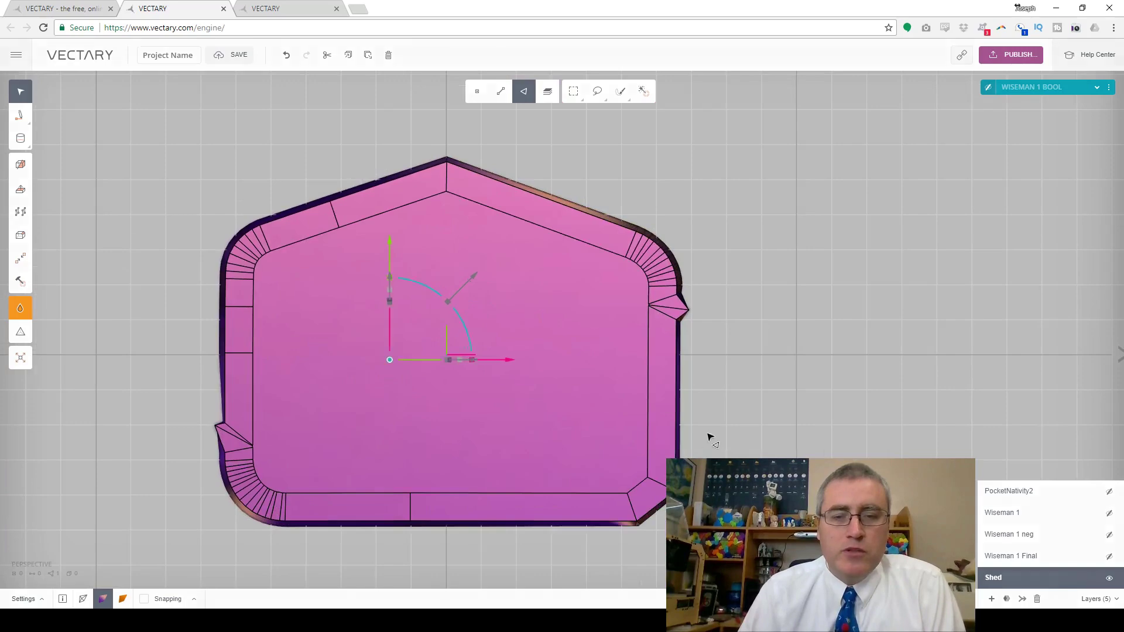
left_click_drag(706, 453, 389, 150)
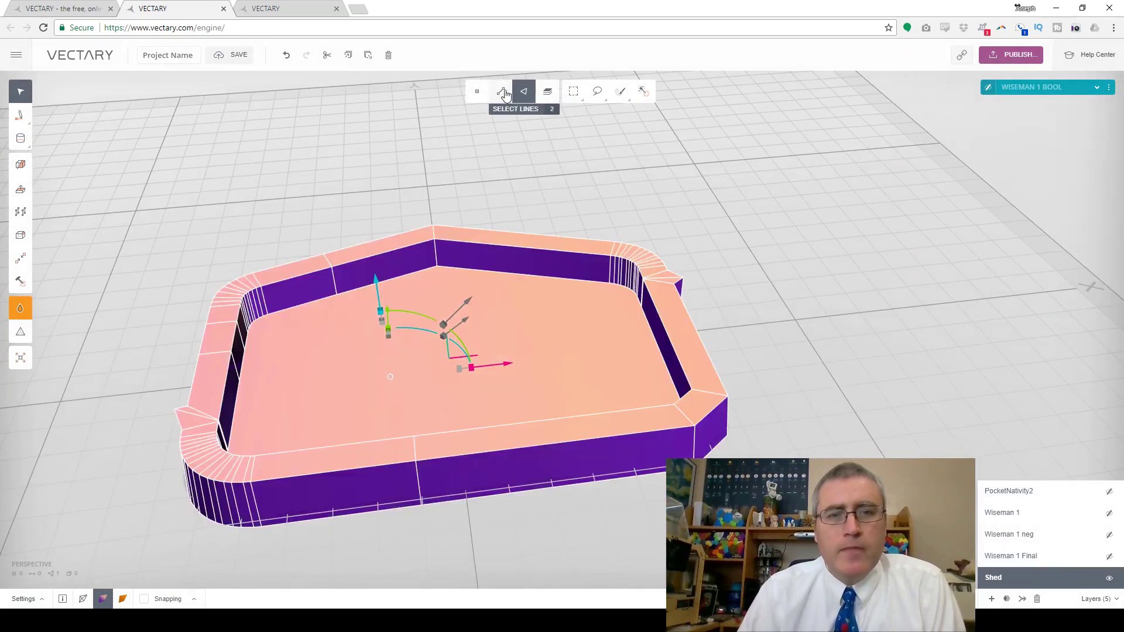
left_click(506, 95)
left_click(783, 371)
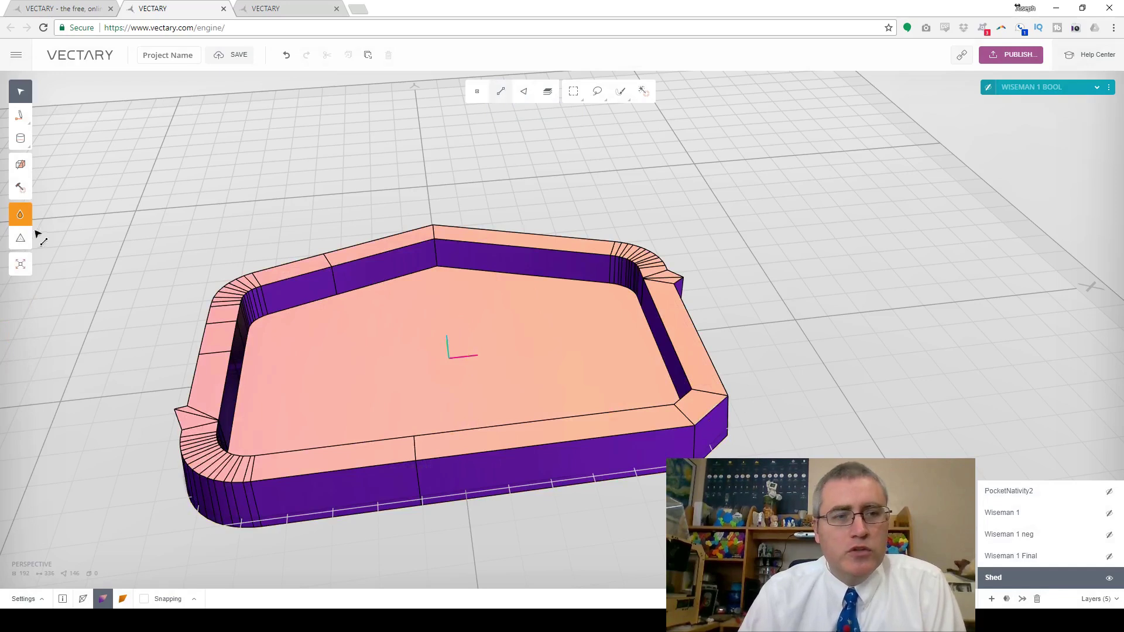
key("3")
key("2")
left_click(711, 411)
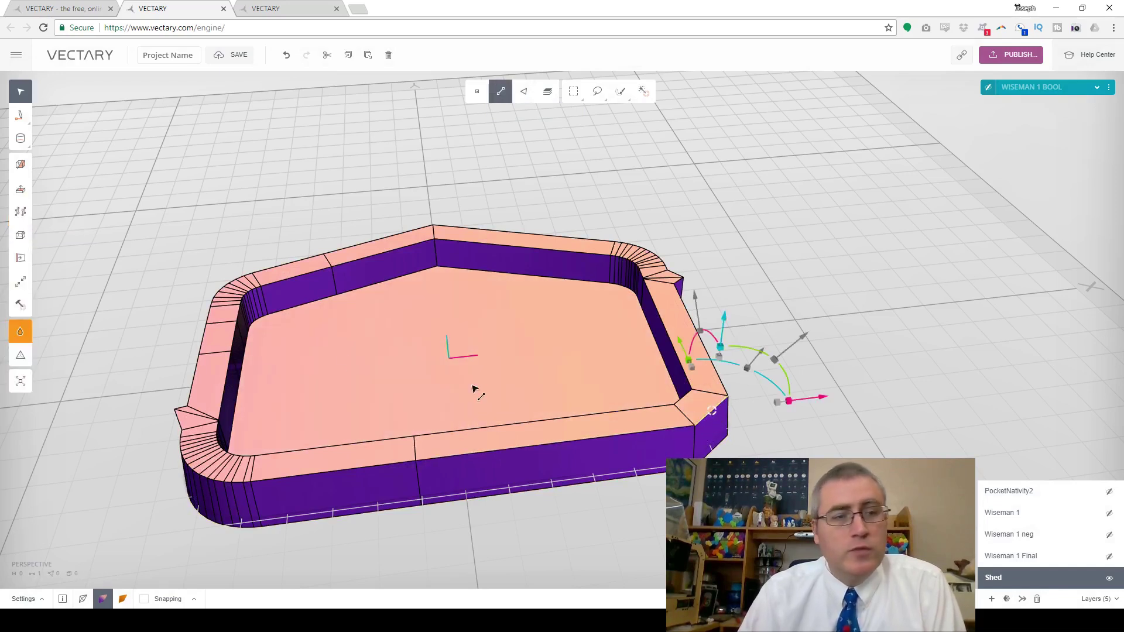
left_click(21, 284)
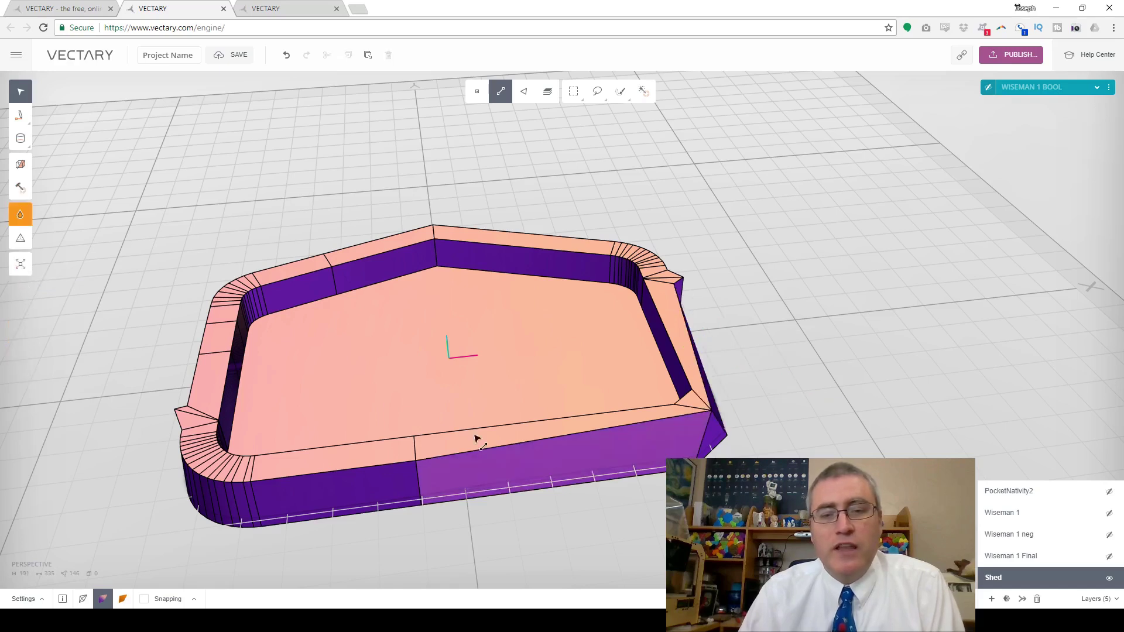
left_click(711, 455)
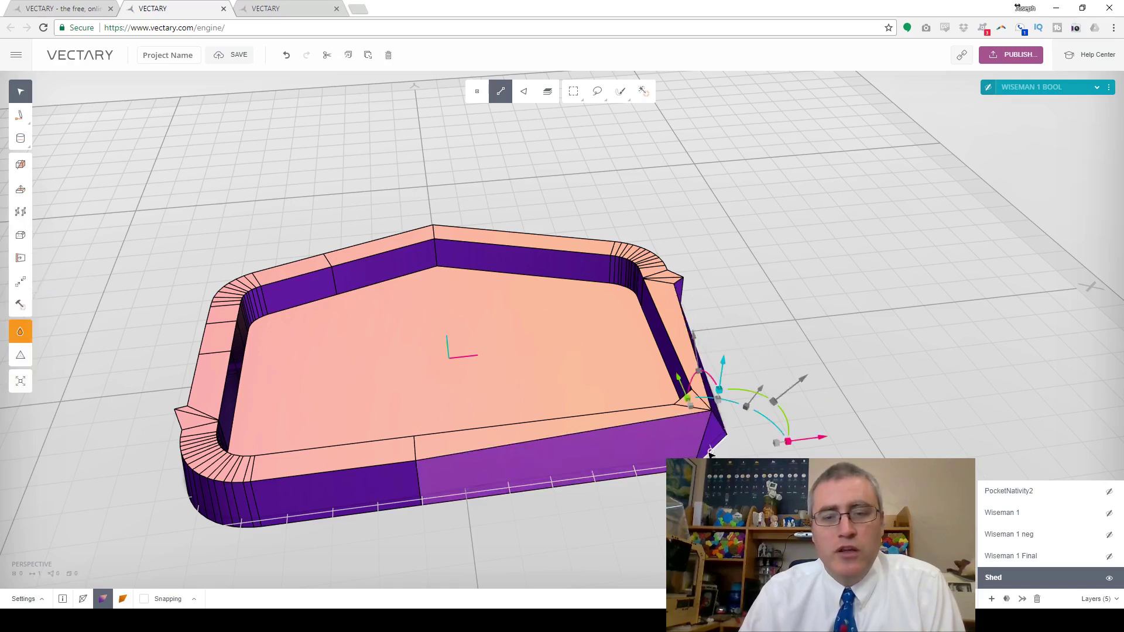
left_click(20, 282)
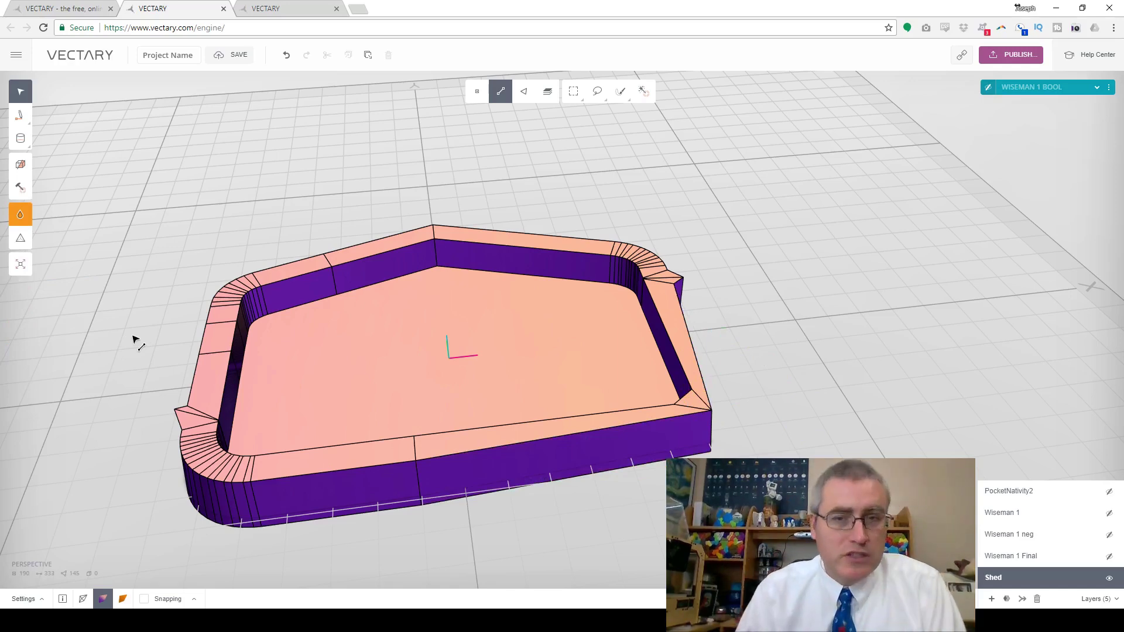
Select the upper edges around the rounded lower-left outer corner and collapse them into a single point.
right_click_drag(138, 490, 239, 520)
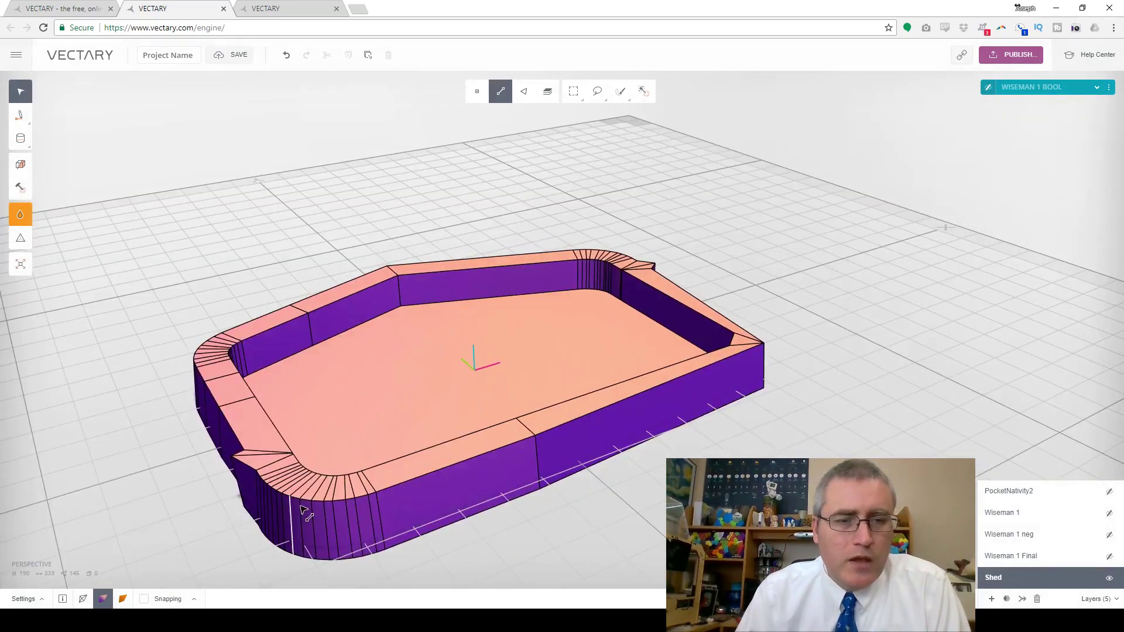
left_click(267, 484)
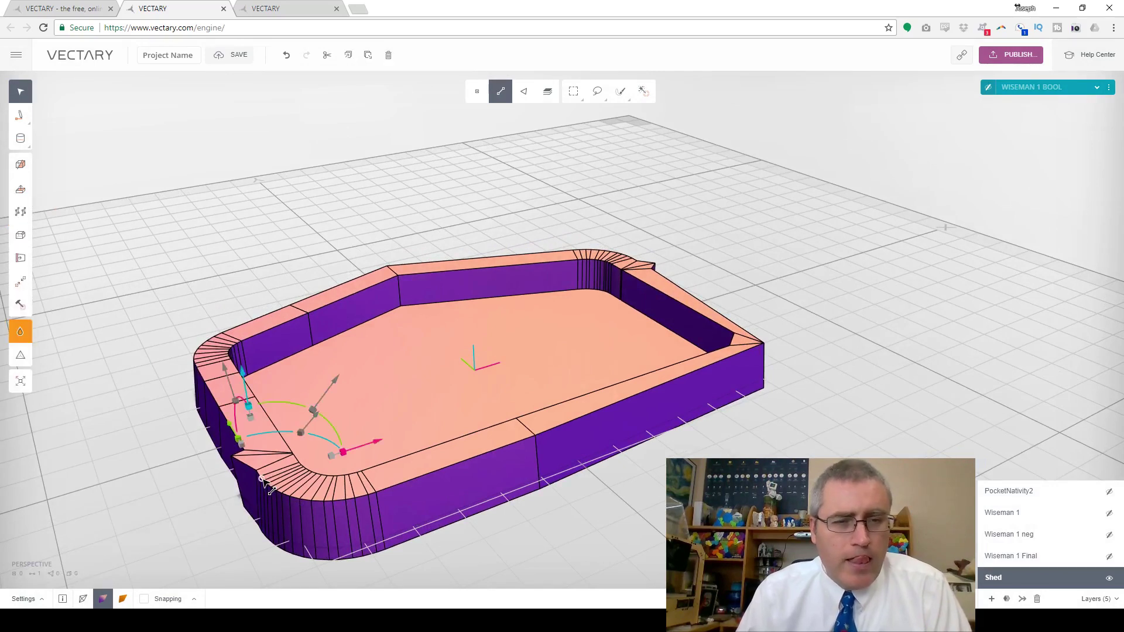
left_click(375, 498, "shift")
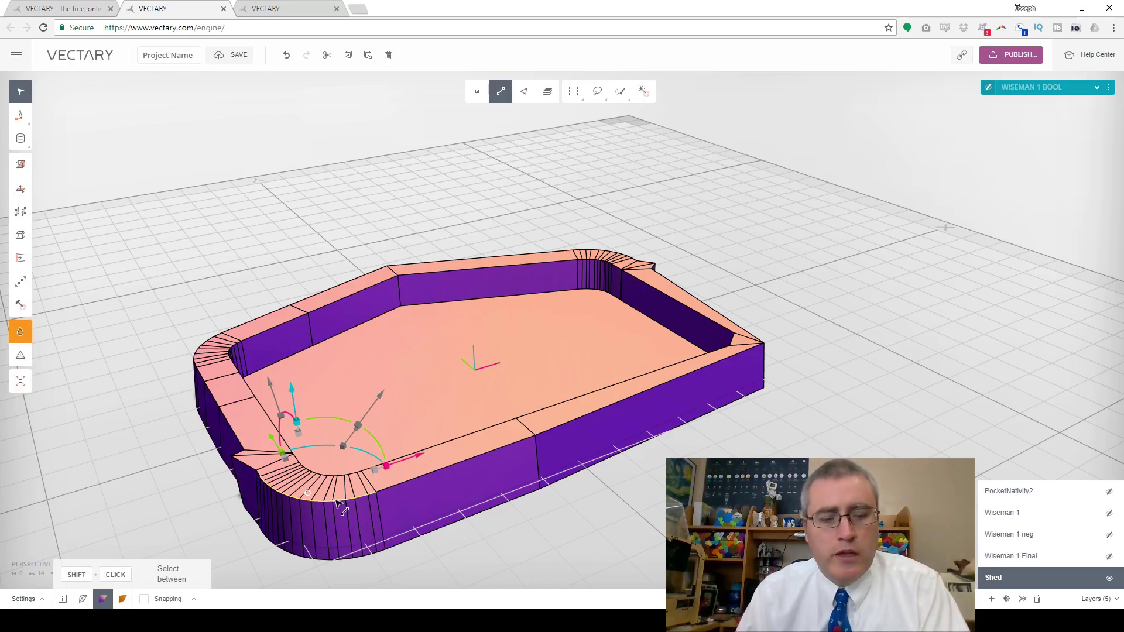
key("c")
scroll(397, 316, "up", 5)
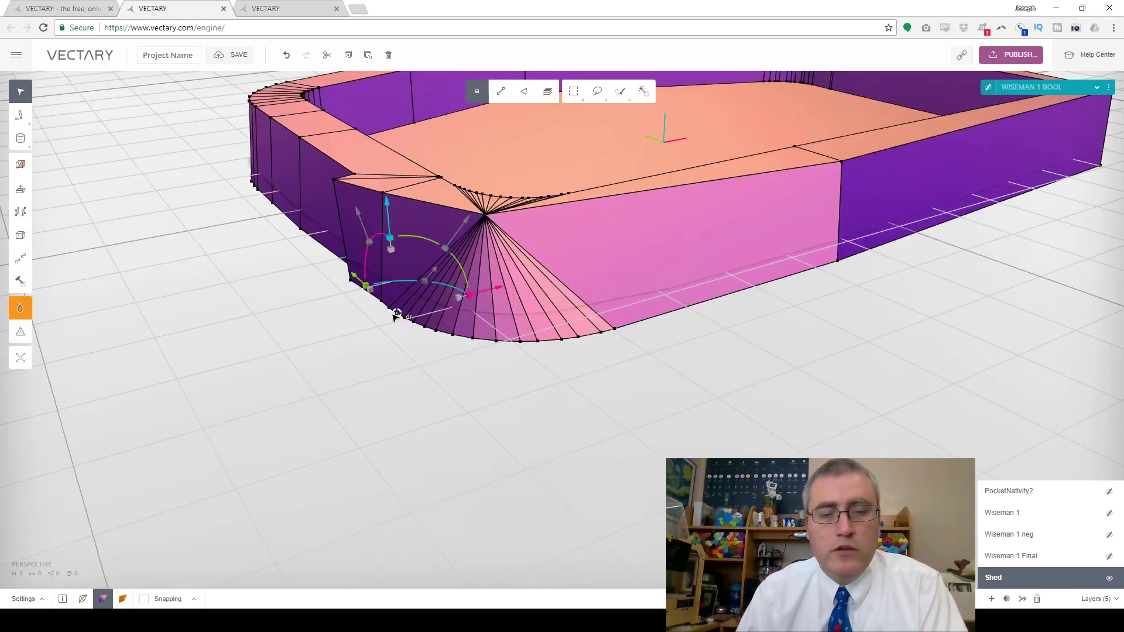
Select the bottom vertices of the rounded lower-left outer corner and collapse them into one point.
key("m")
left_click_drag(382, 301, 661, 396)
right_click_drag(772, 377, 291, 377)
scroll(254, 416, "down", 5)
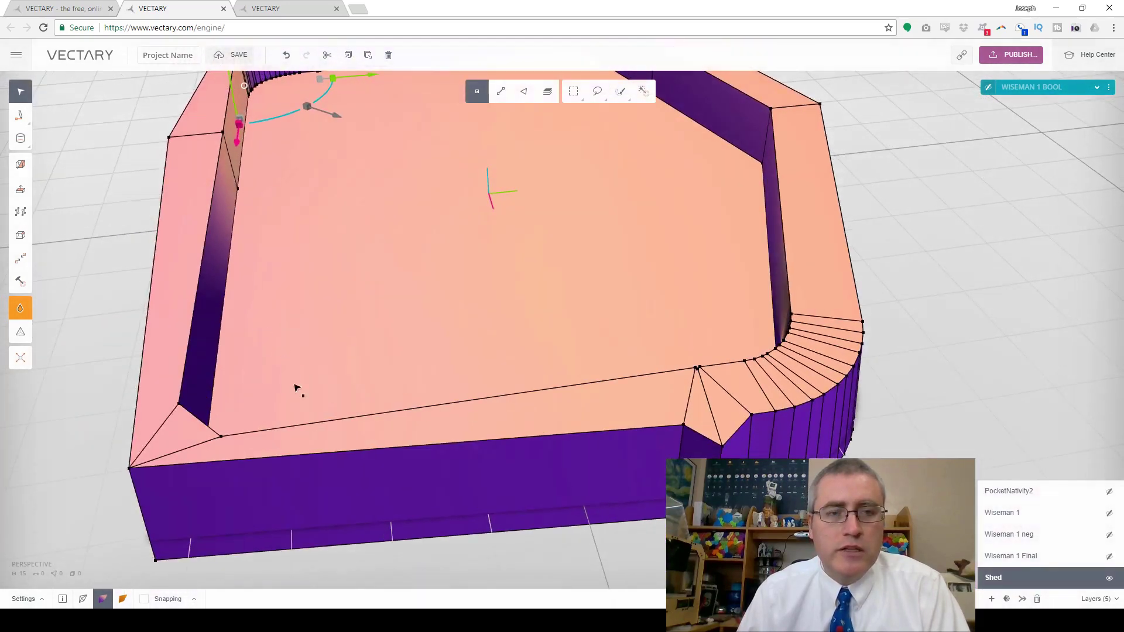
scroll(315, 438, "up", 5)
right_click_drag(315, 438, 541, 420)
key("alt+c")
right_click_drag(633, 455, 503, 129)
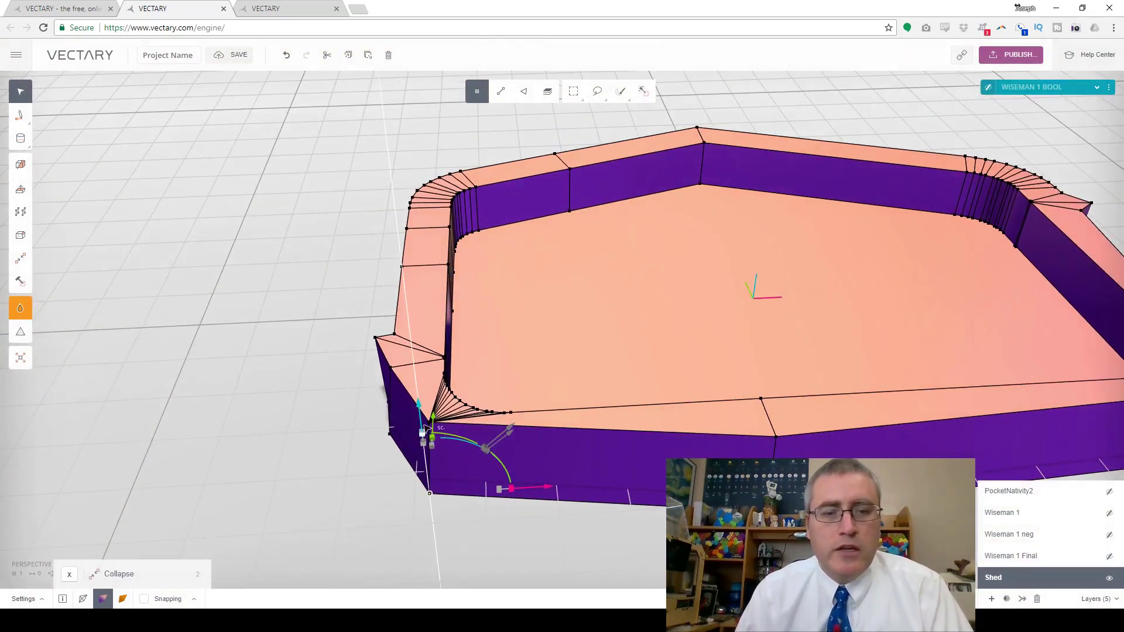
Select the three vertical edges of the shed's front outer wall and scale them along the depth axis to straighten the wall.
left_click(500, 91)
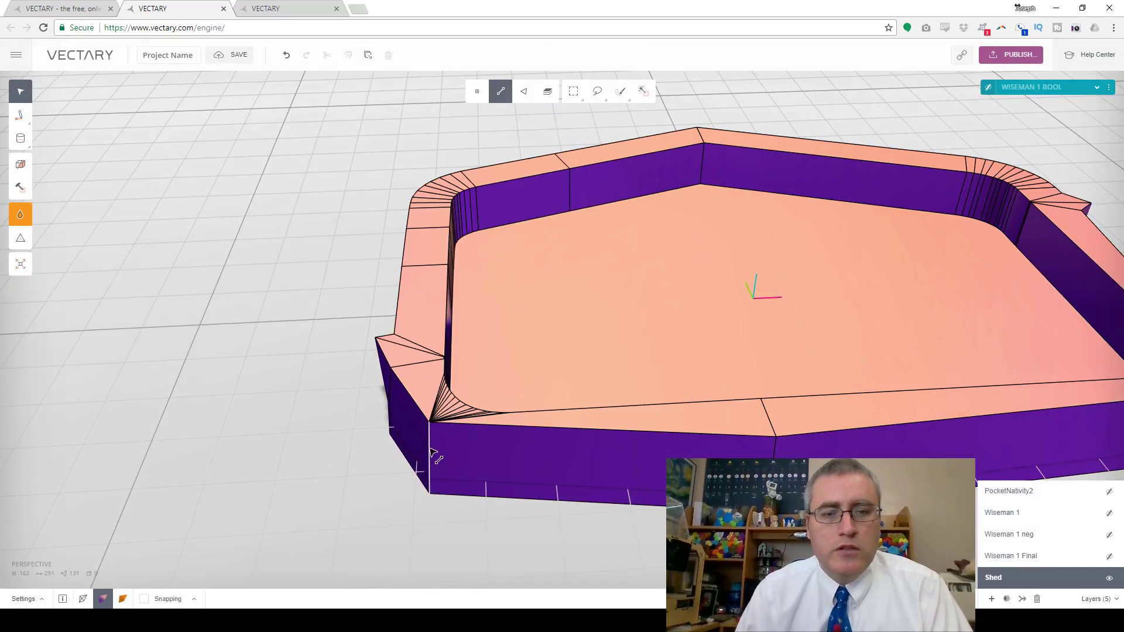
left_click(431, 452)
left_click(775, 448, "shift")
right_click_drag(775, 448, 1090, 413)
left_click(1093, 407, "shift")
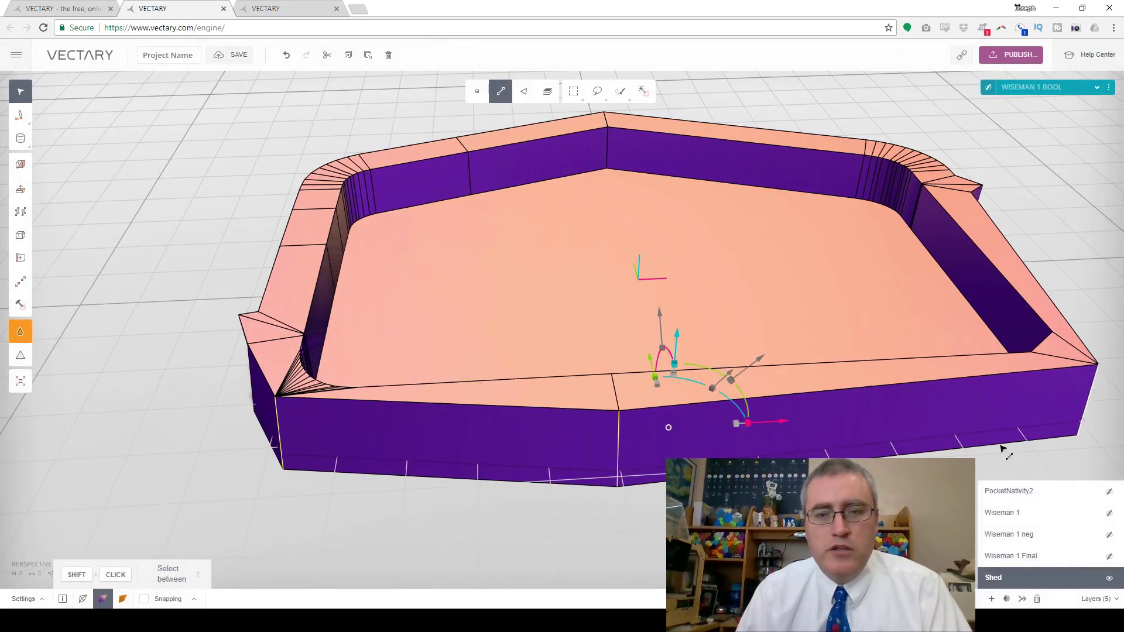
left_click_drag(656, 380, 663, 414)
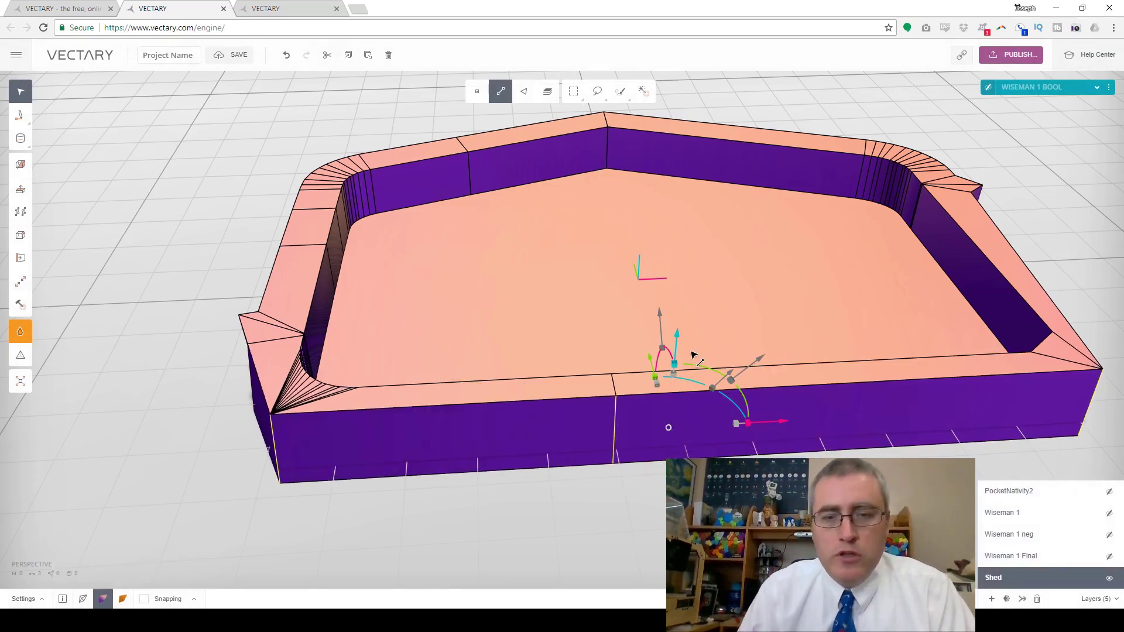
left_click_drag(655, 366, 658, 384)
Widen the selected front-wall edges horizontally in top view until the outer corners line up with the side walls.
left_click_drag(188, 193, 209, 369)
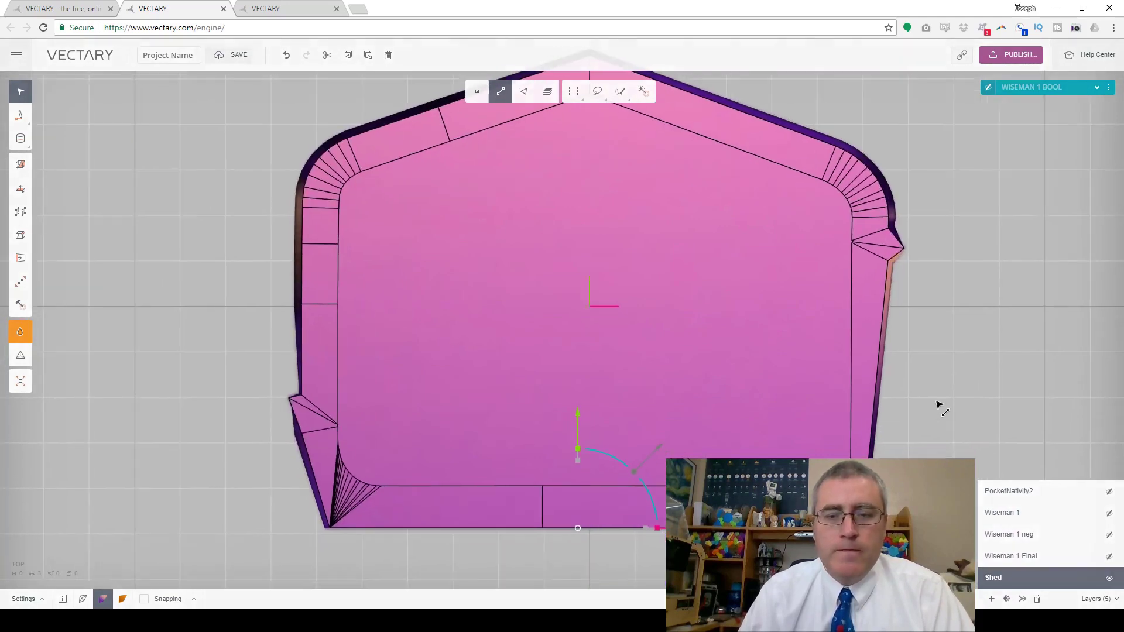
left_click_drag(661, 528, 668, 527)
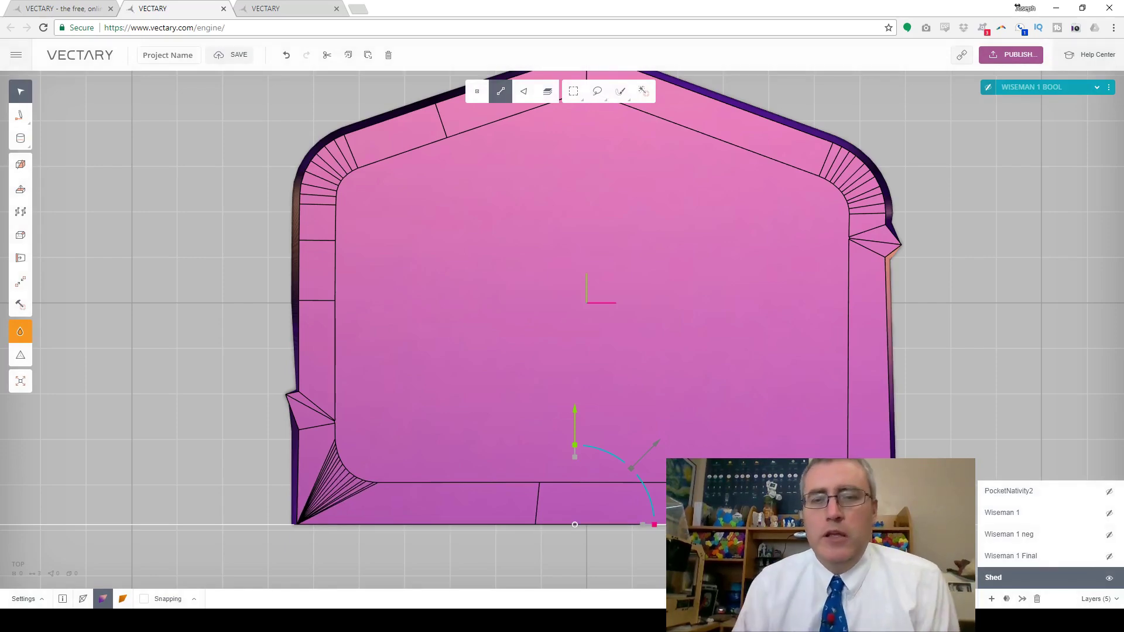
left_click(947, 410)
right_click_drag(916, 439, 847, 406)
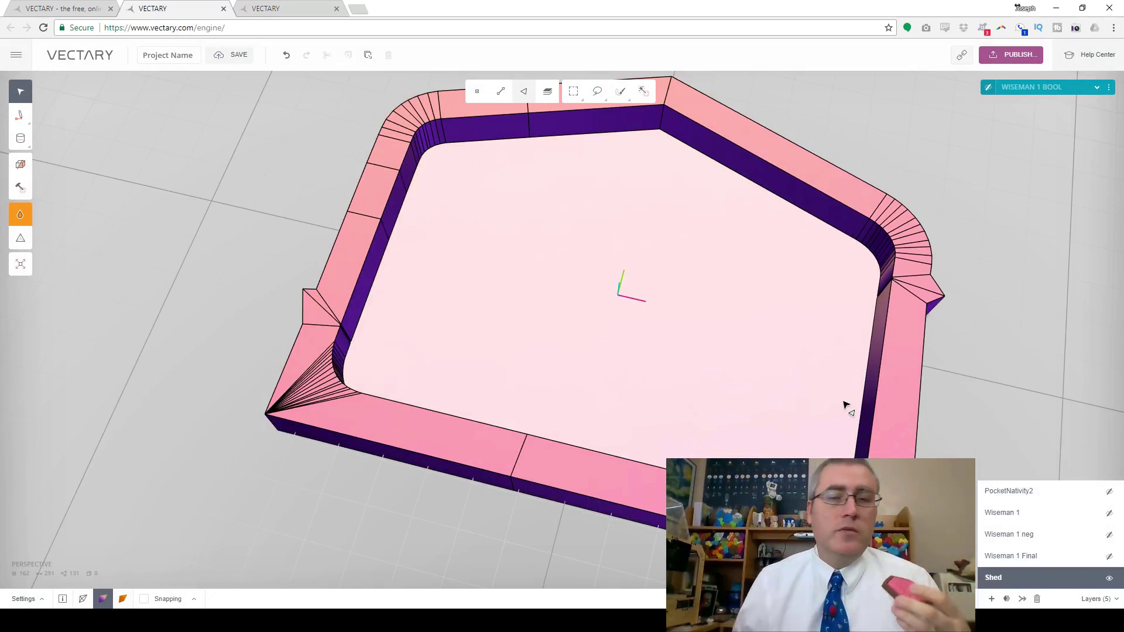
Show the PocketNativity2 layer so the other puzzle pieces appear around the shed.
key("2")
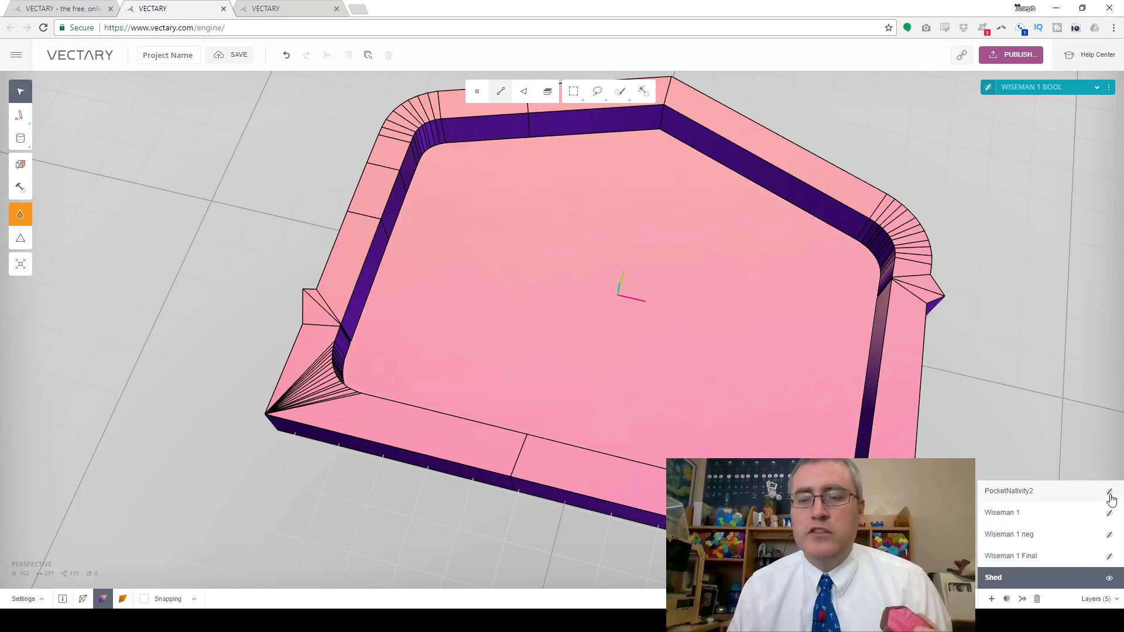
left_click(1110, 492)
scroll(482, 533, "down", 5)
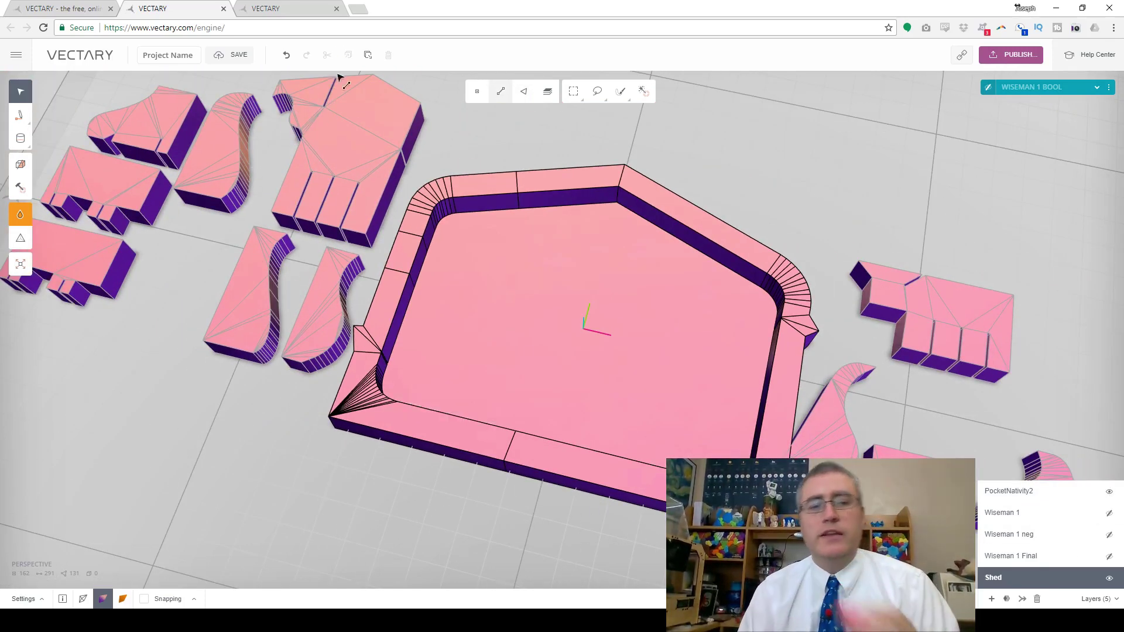
Switch to the finished Pocket Nativity project and examine the animals, figures and engraved barn from several angles, including the underside.
left_click(287, 11)
right_click_drag(890, 331, 787, 351)
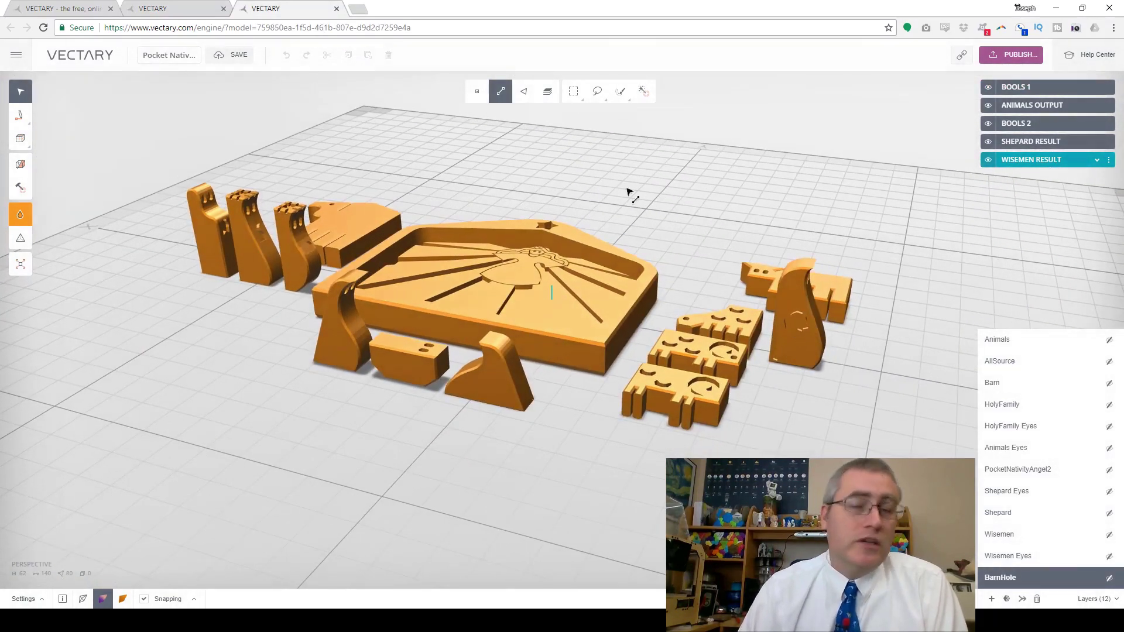
right_click_drag(629, 193, 678, 281)
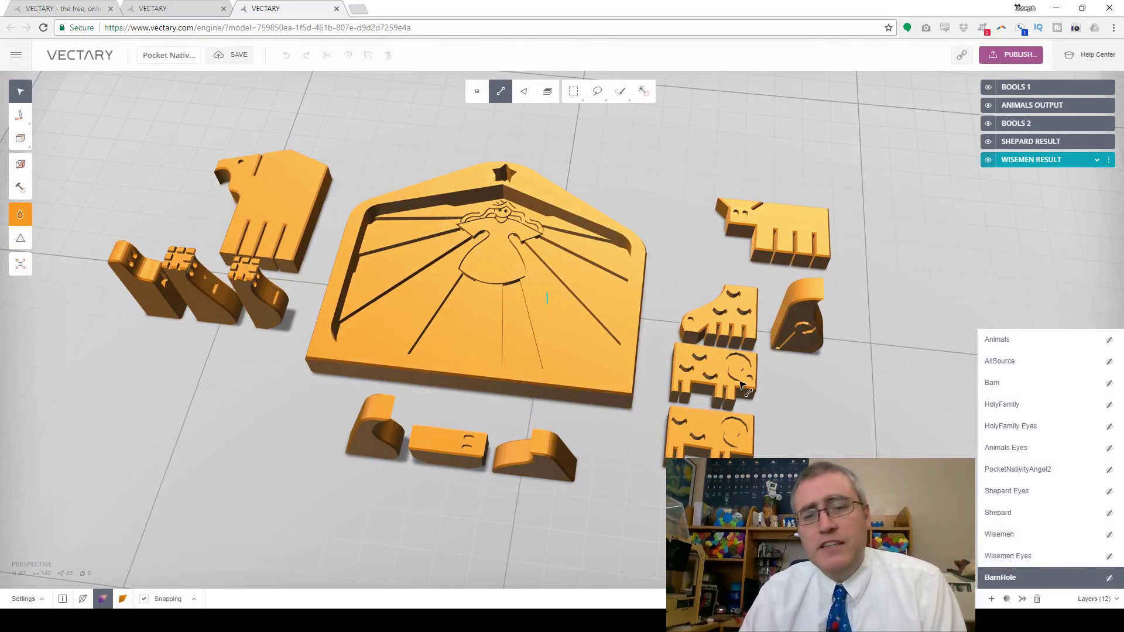
right_click_drag(547, 299, 519, 272)
right_click_drag(584, 439, 754, 353)
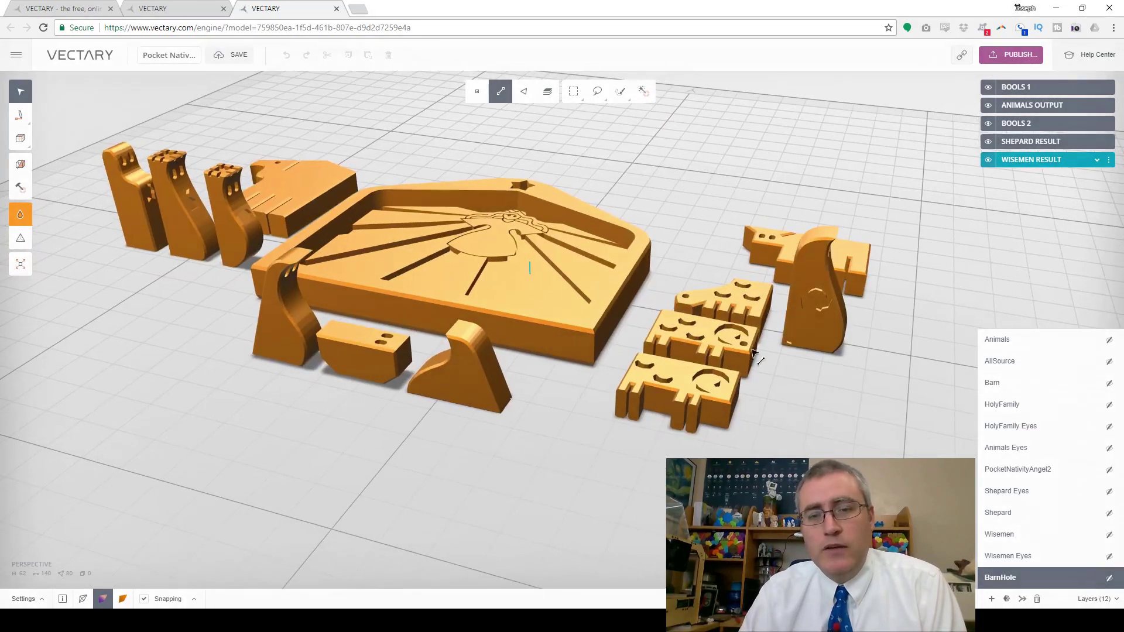
right_click_drag(622, 433, 235, 359)
right_click_drag(195, 265, 253, 199)
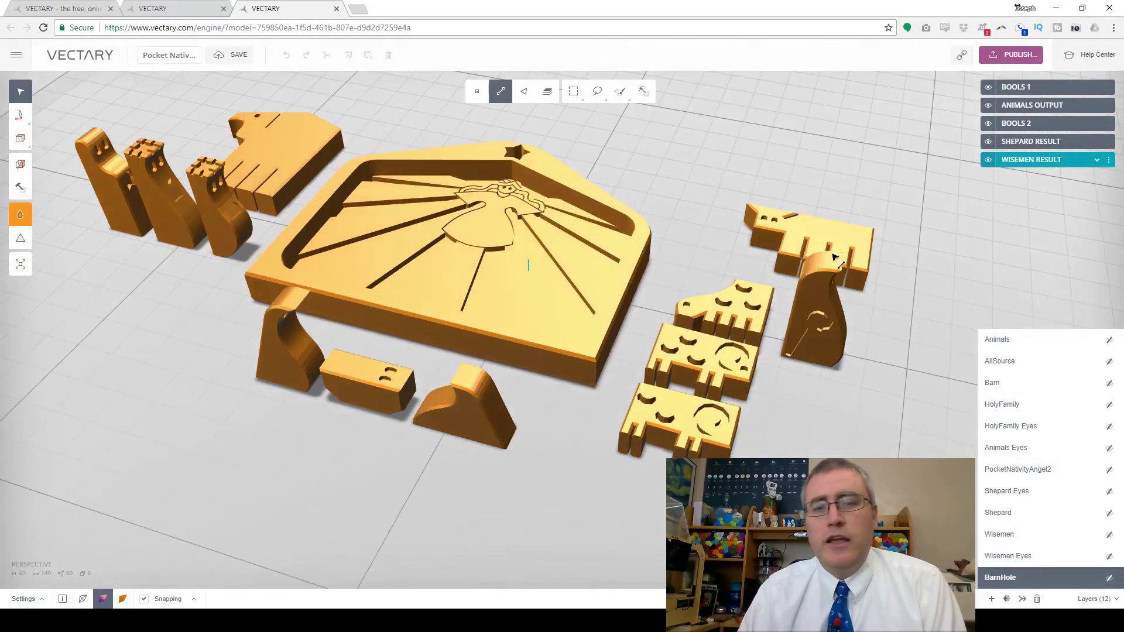
right_click_drag(637, 158, 562, 259)
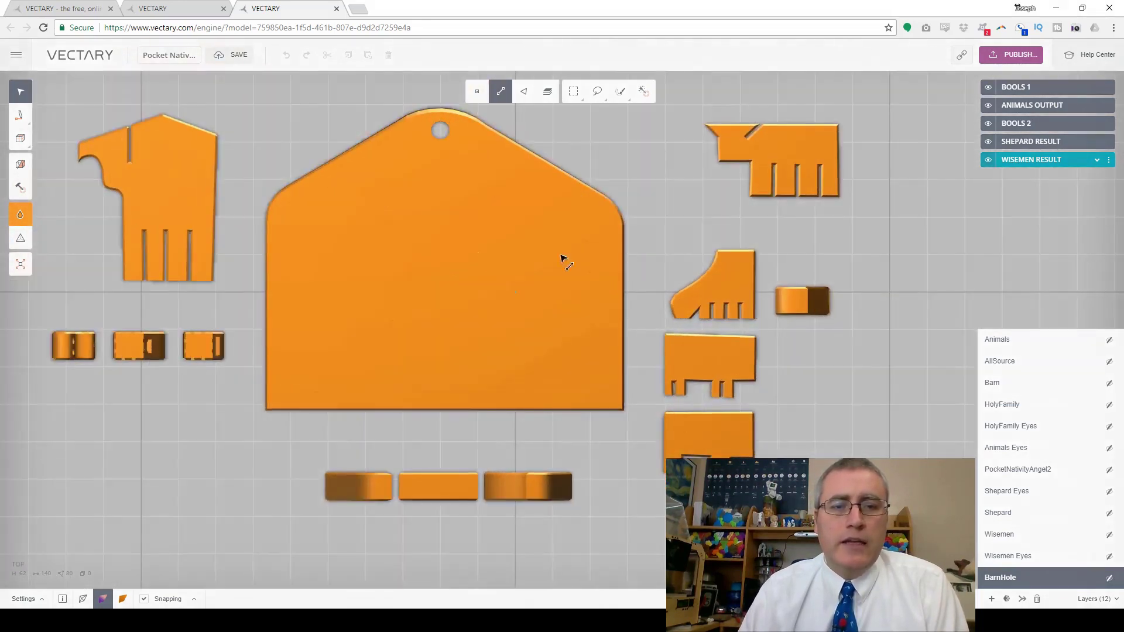
right_click_drag(609, 229, 419, 240)
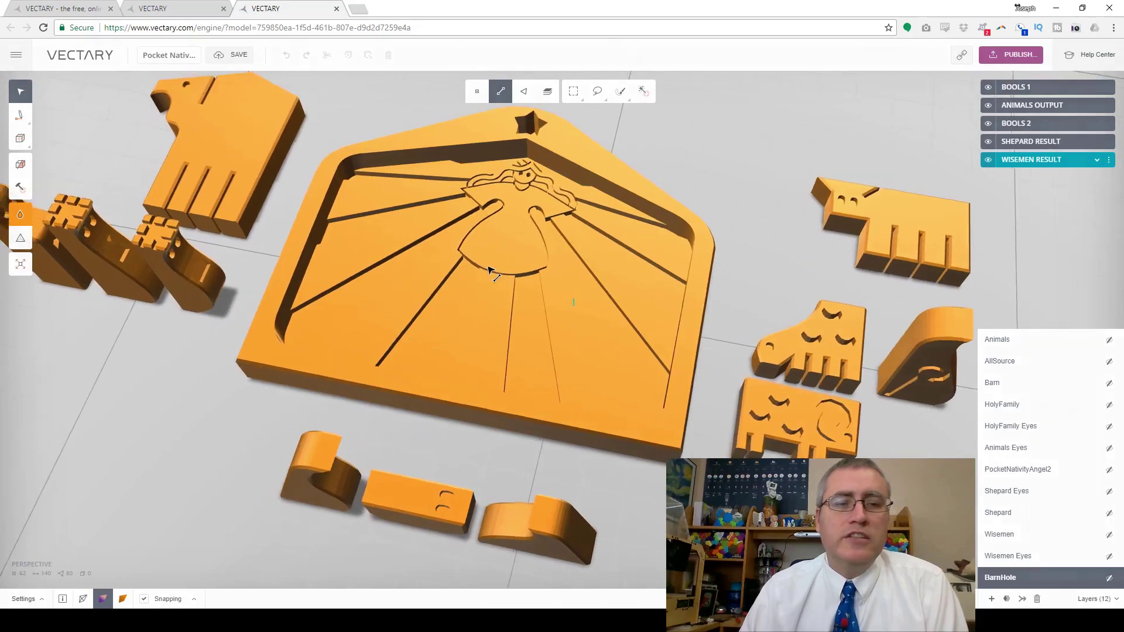